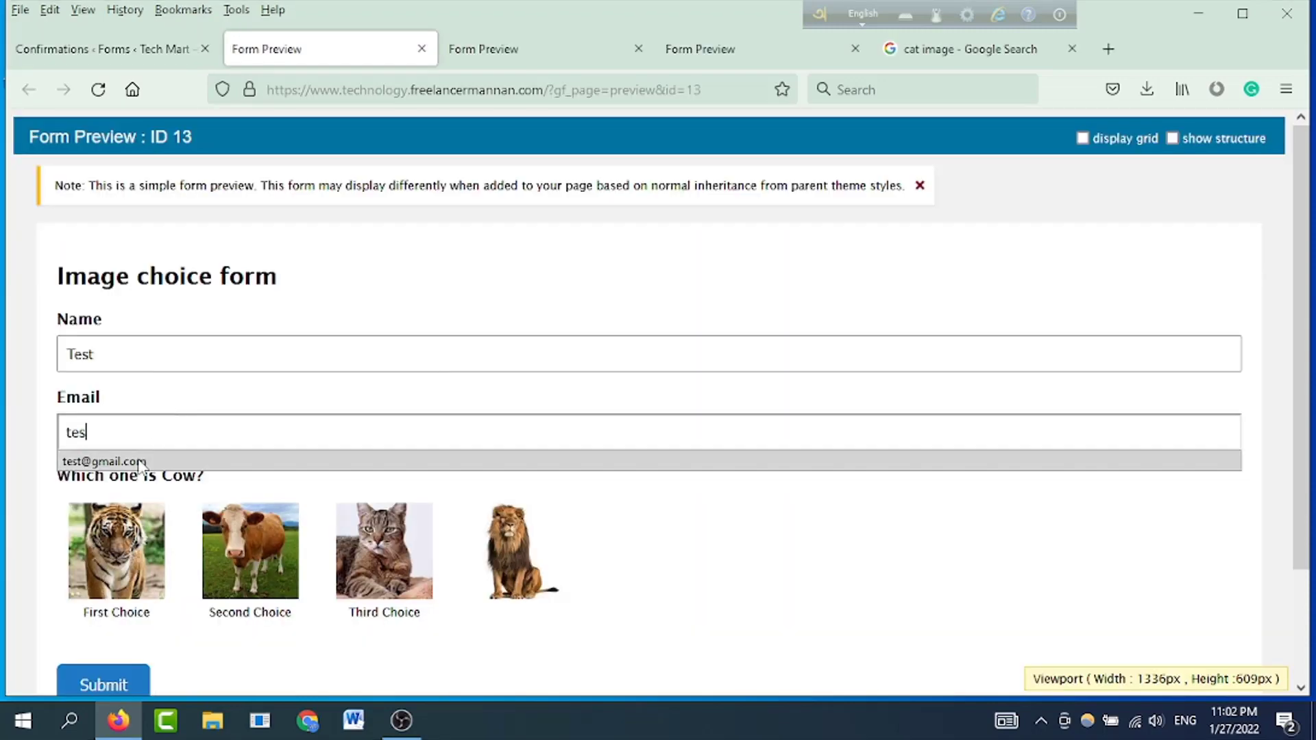
# Step: Fill in the e-mail address in the Image choice form preview, choose the cow picture and submit the form
pyautogui.click(343, 462)
pyautogui.scroll(-2, 608, 522)
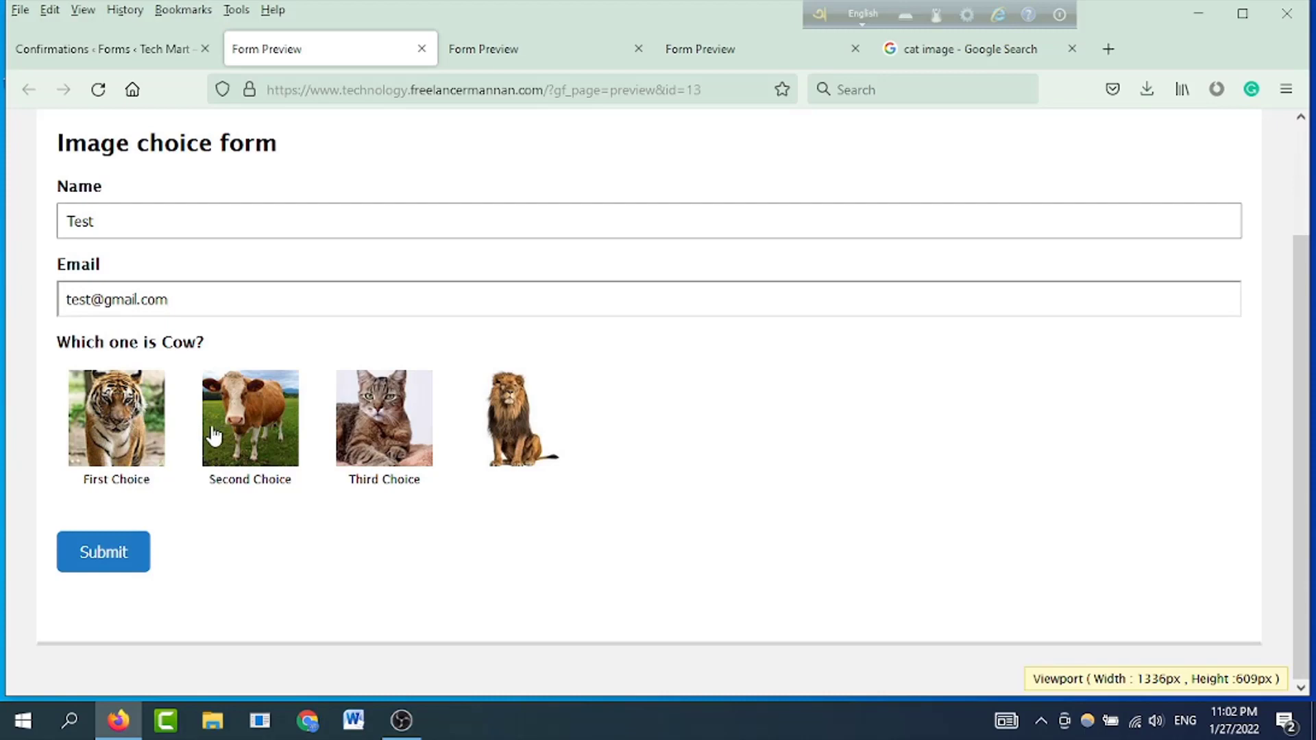
pyautogui.click(264, 438)
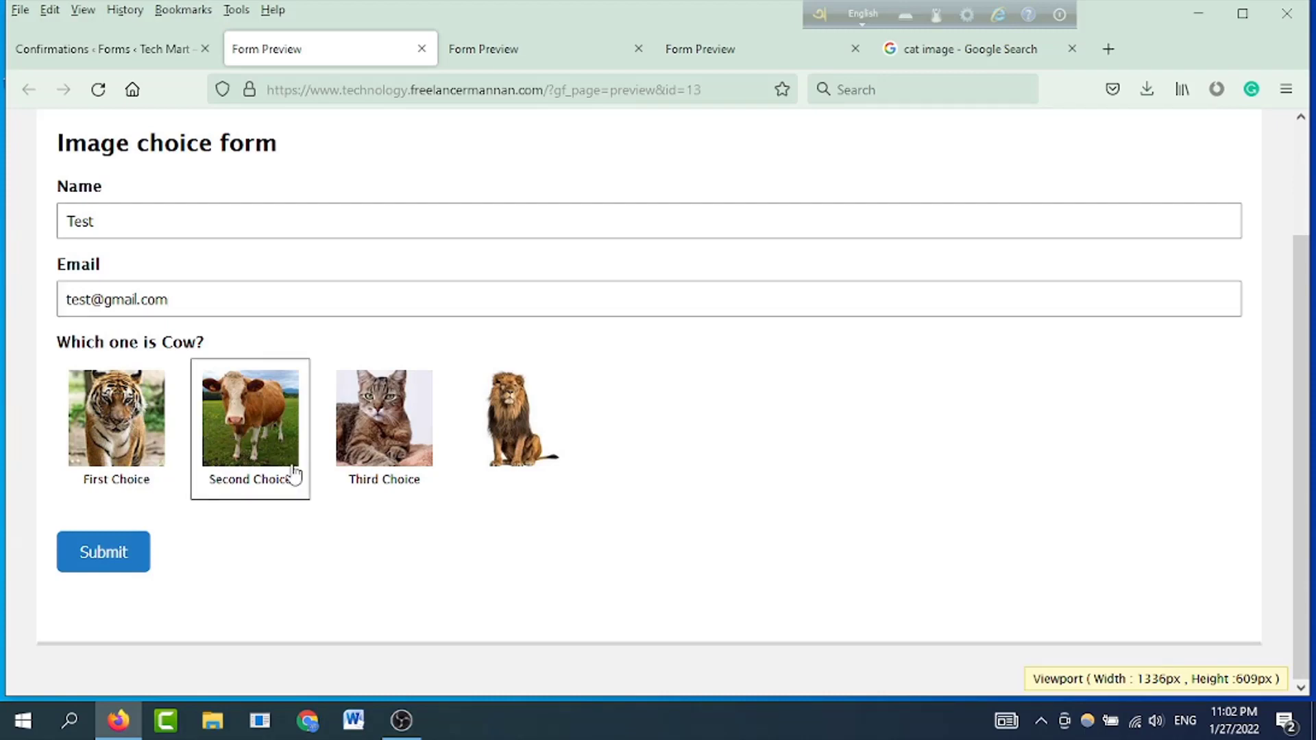
pyautogui.click(107, 554)
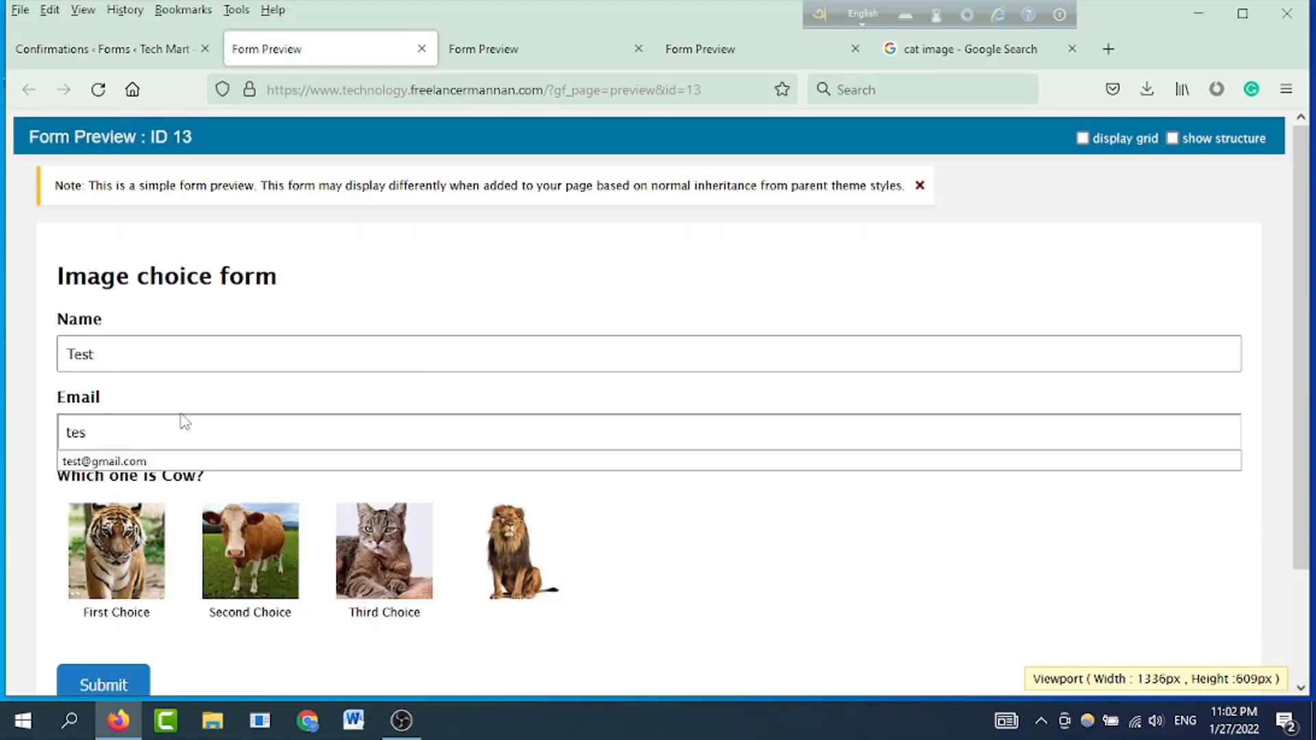
pyautogui.click(155, 461)
pyautogui.scroll(-3, 637, 511)
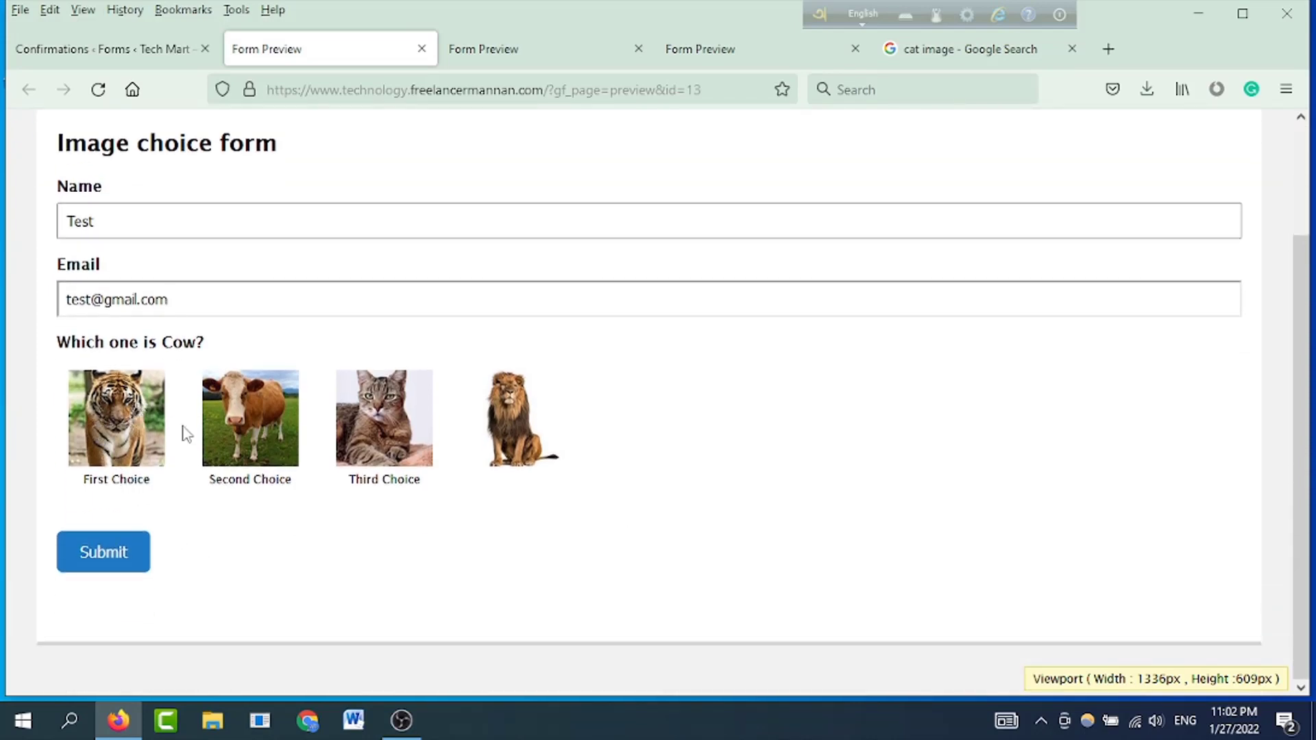
pyautogui.click(257, 439)
pyautogui.click(105, 553)
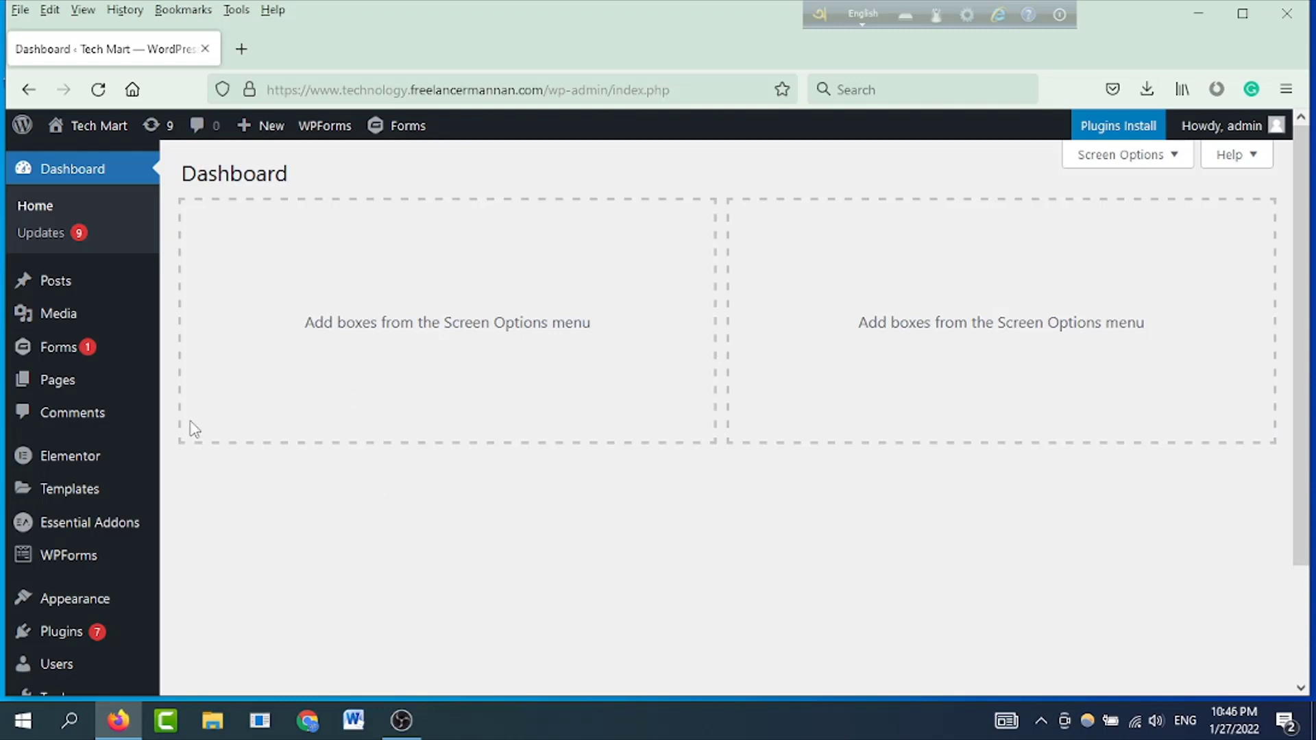
# Step: Search the Zaftech plugin manager for "image choice"
pyautogui.scroll(-2, 190, 425)
pyautogui.moveTo(23, 644)
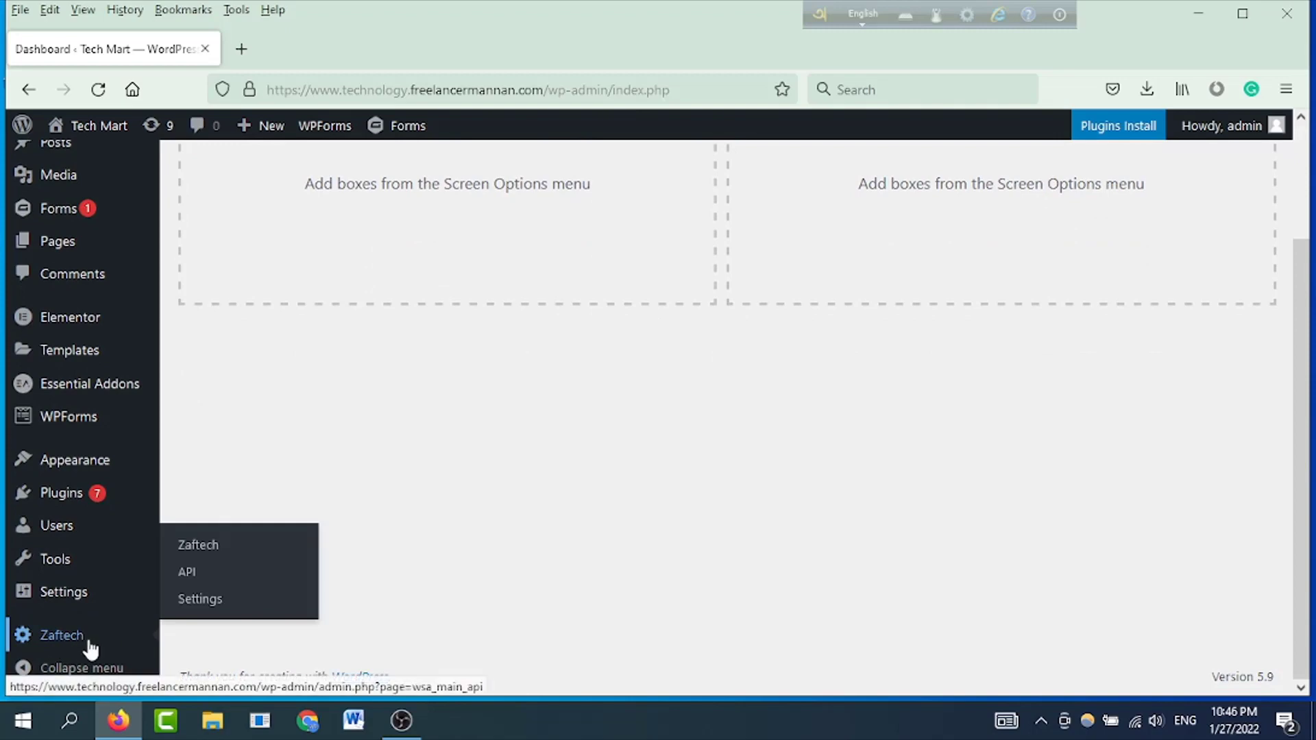
pyautogui.moveTo(98, 507)
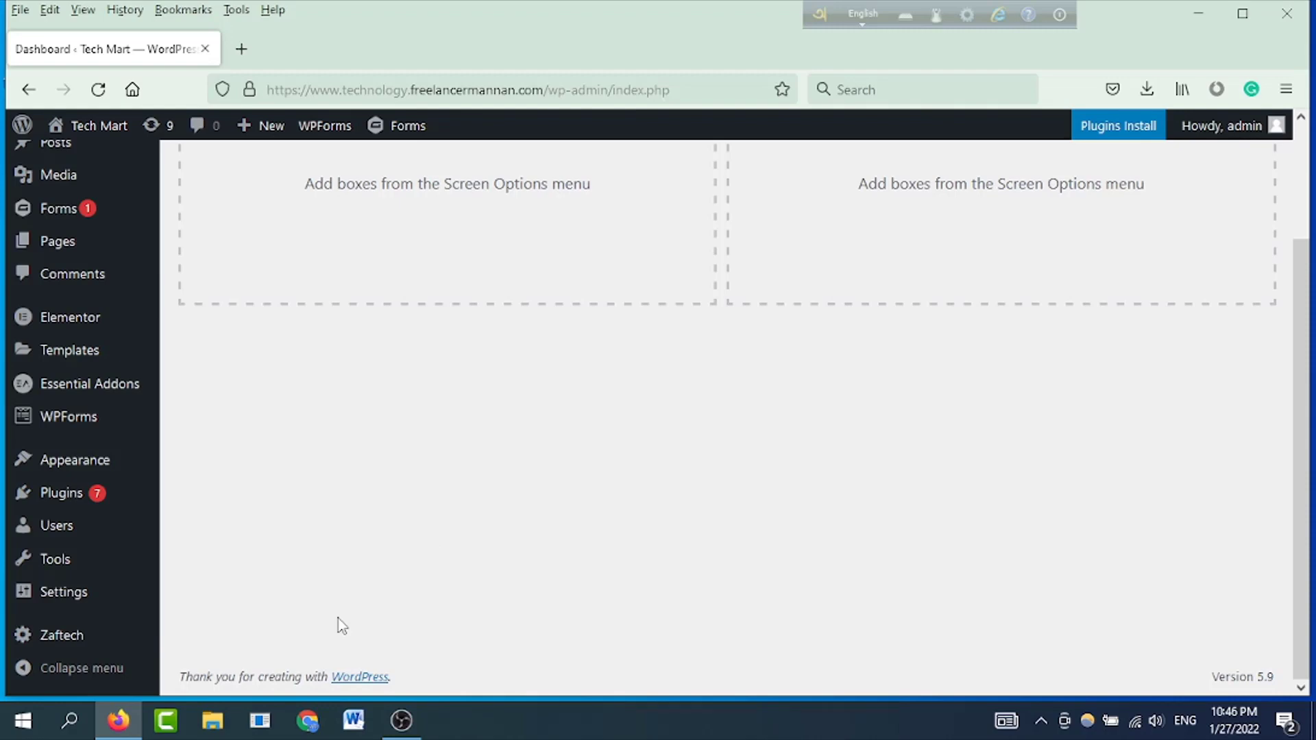
pyautogui.click(71, 641)
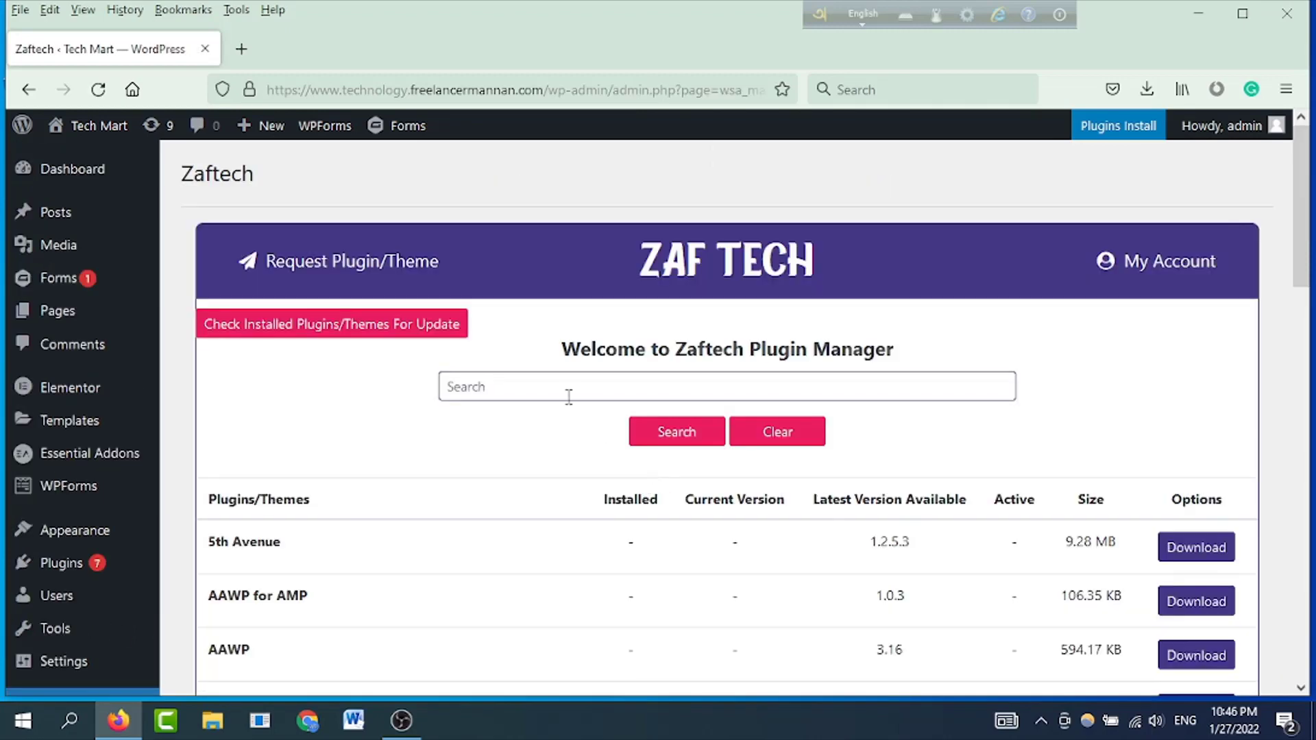
pyautogui.click(568, 391)
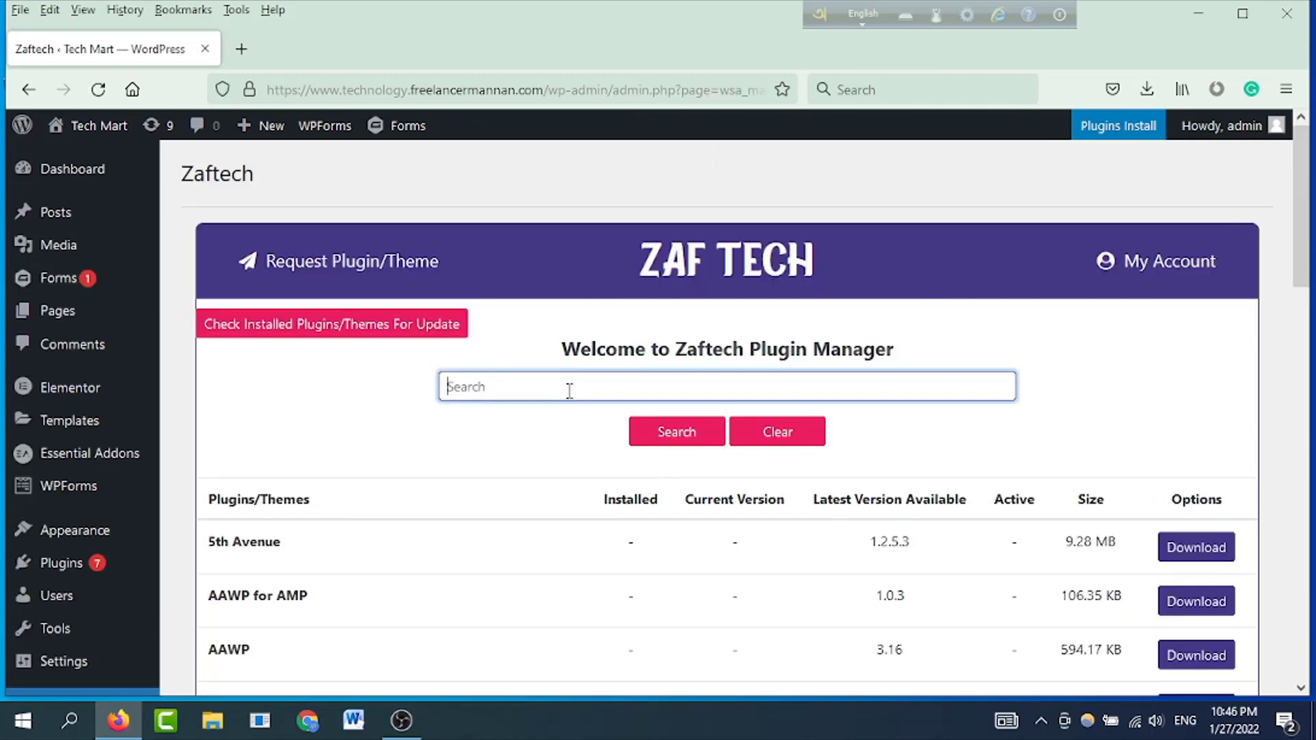
pyautogui.write('image choice')
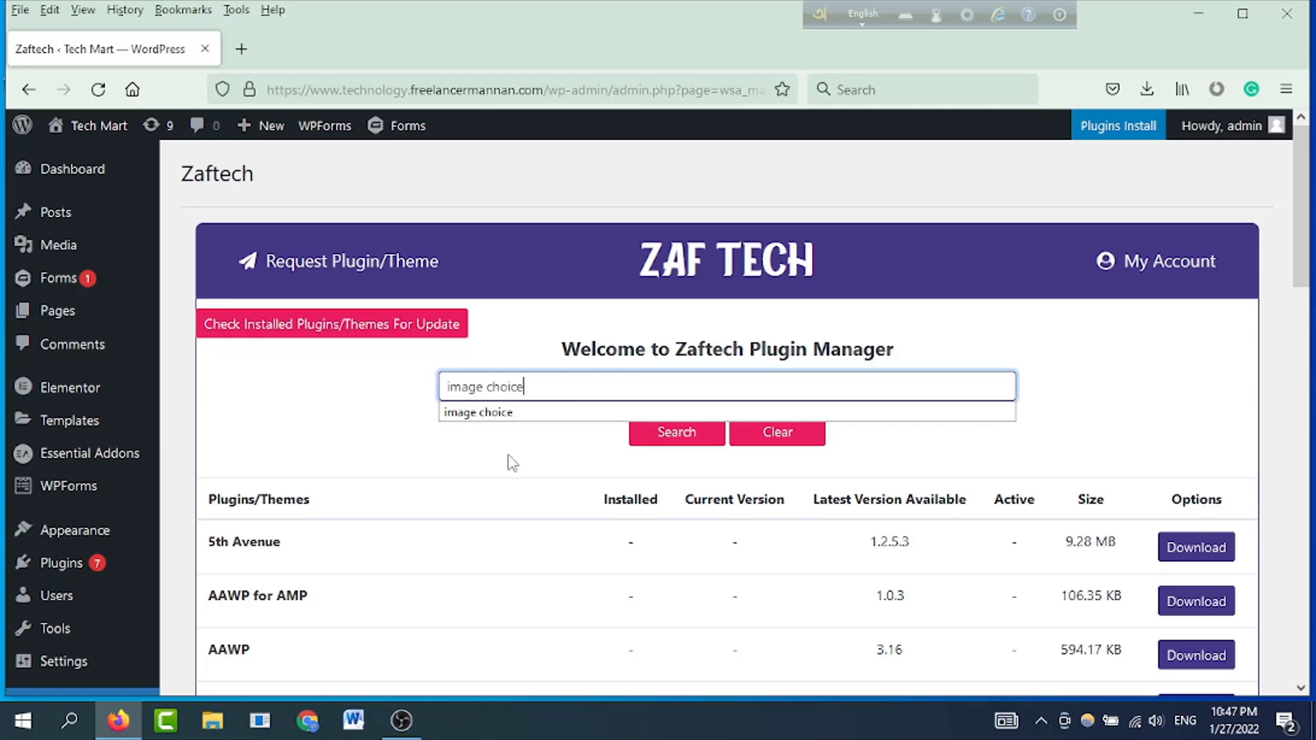
pyautogui.click(663, 445)
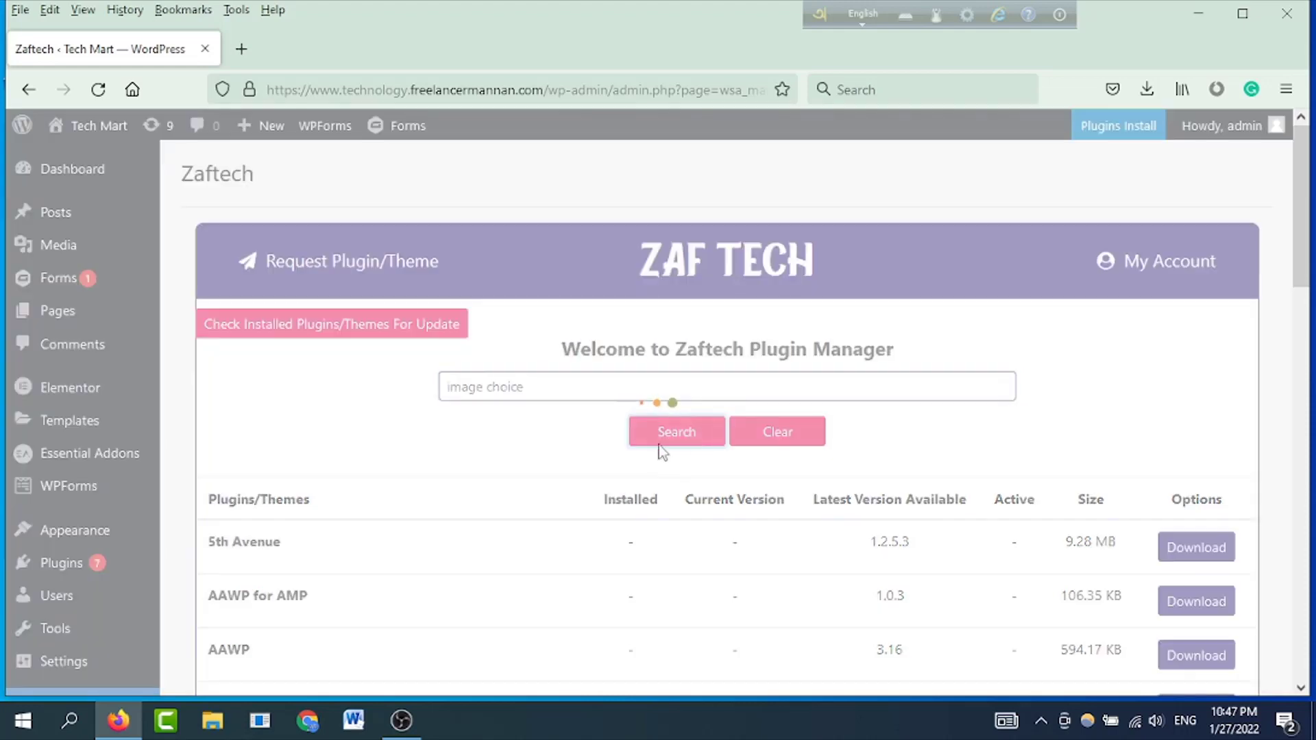
pyautogui.scroll(-2, 641, 459)
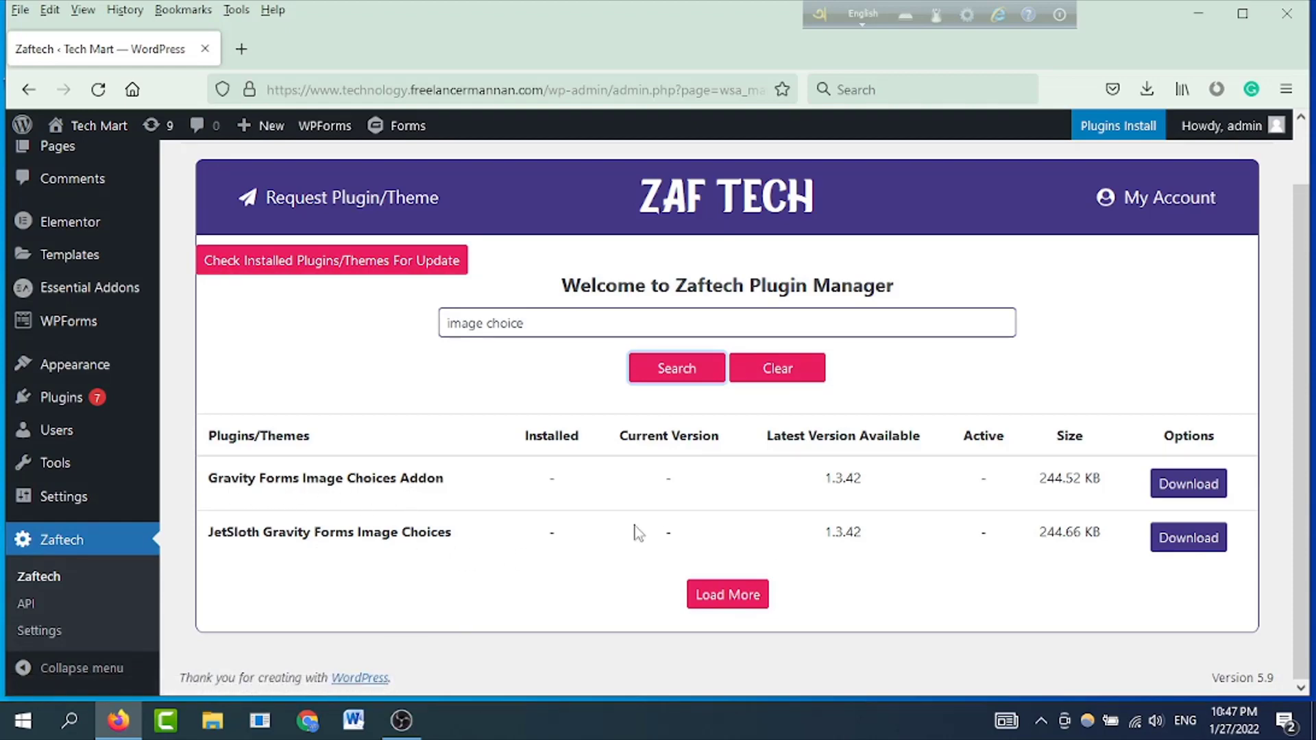
# Step: Download and activate the Gravity Forms Image Choices Addon, and open the list of installed plugins
pyautogui.click(1199, 491)
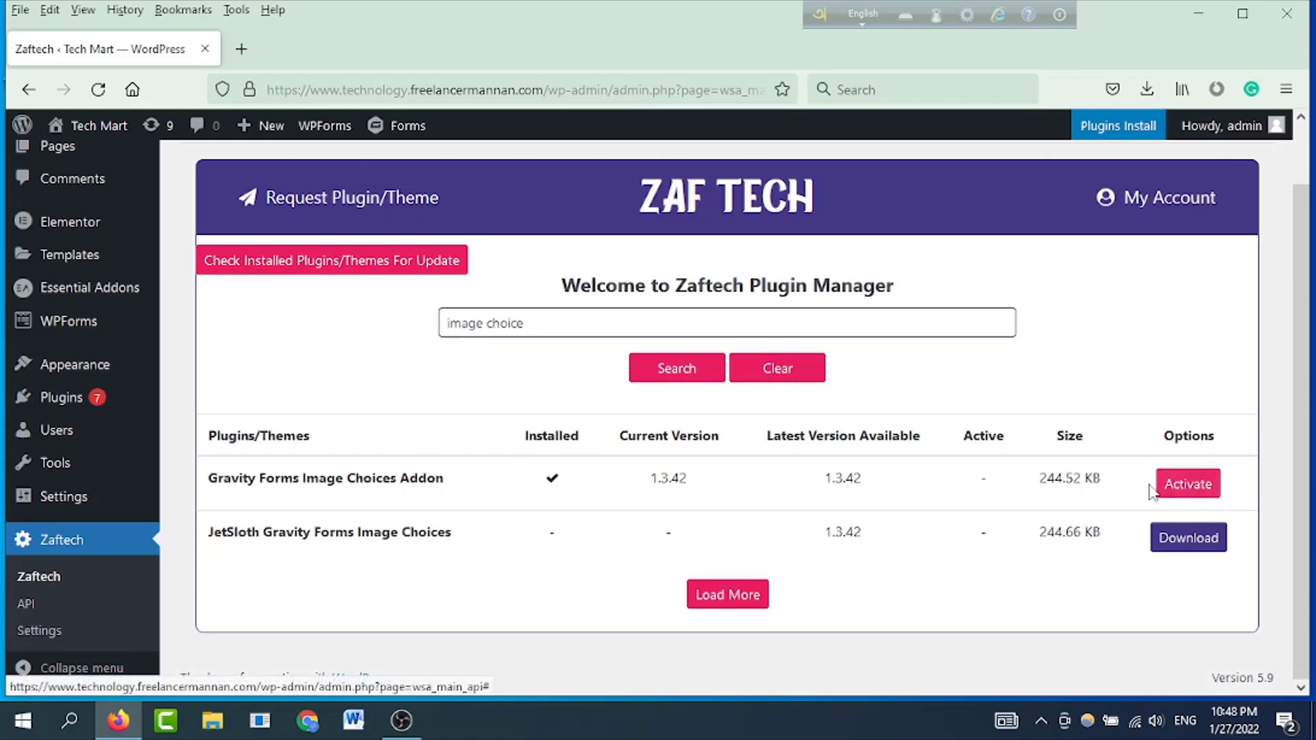
pyautogui.click(1198, 490)
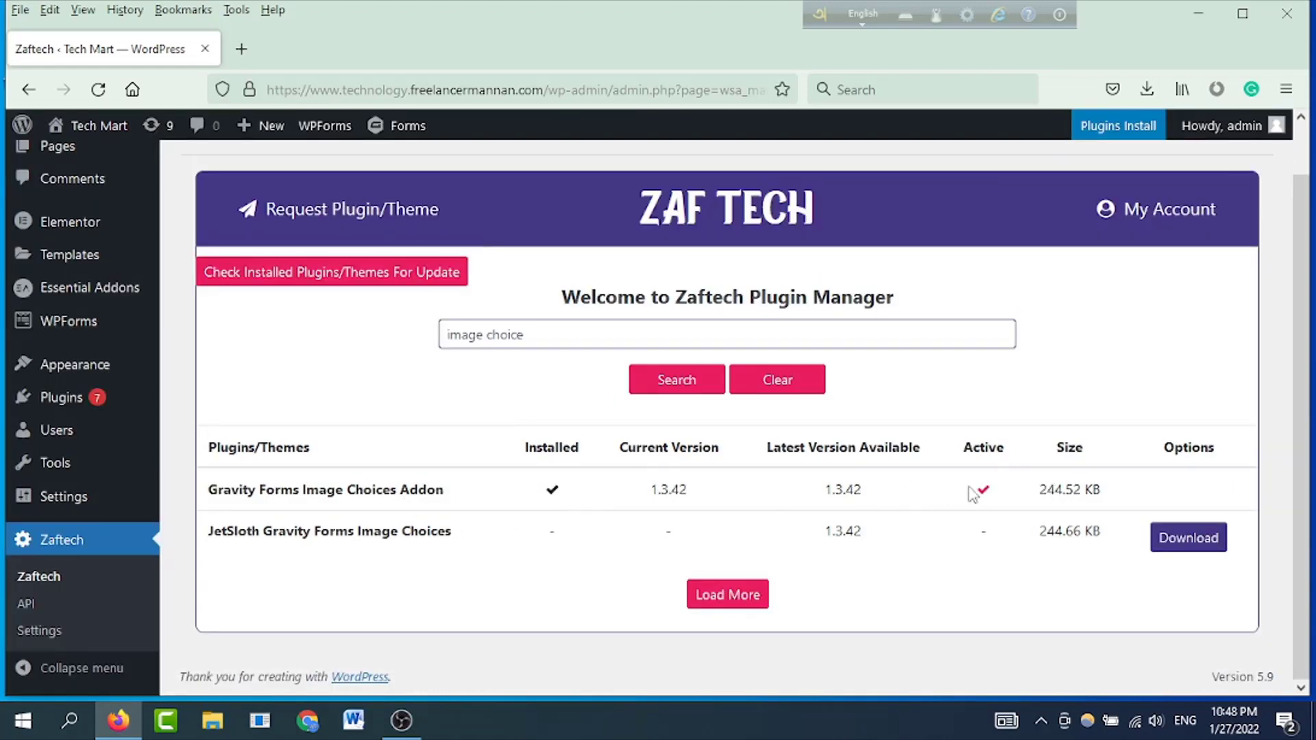
pyautogui.click(203, 427)
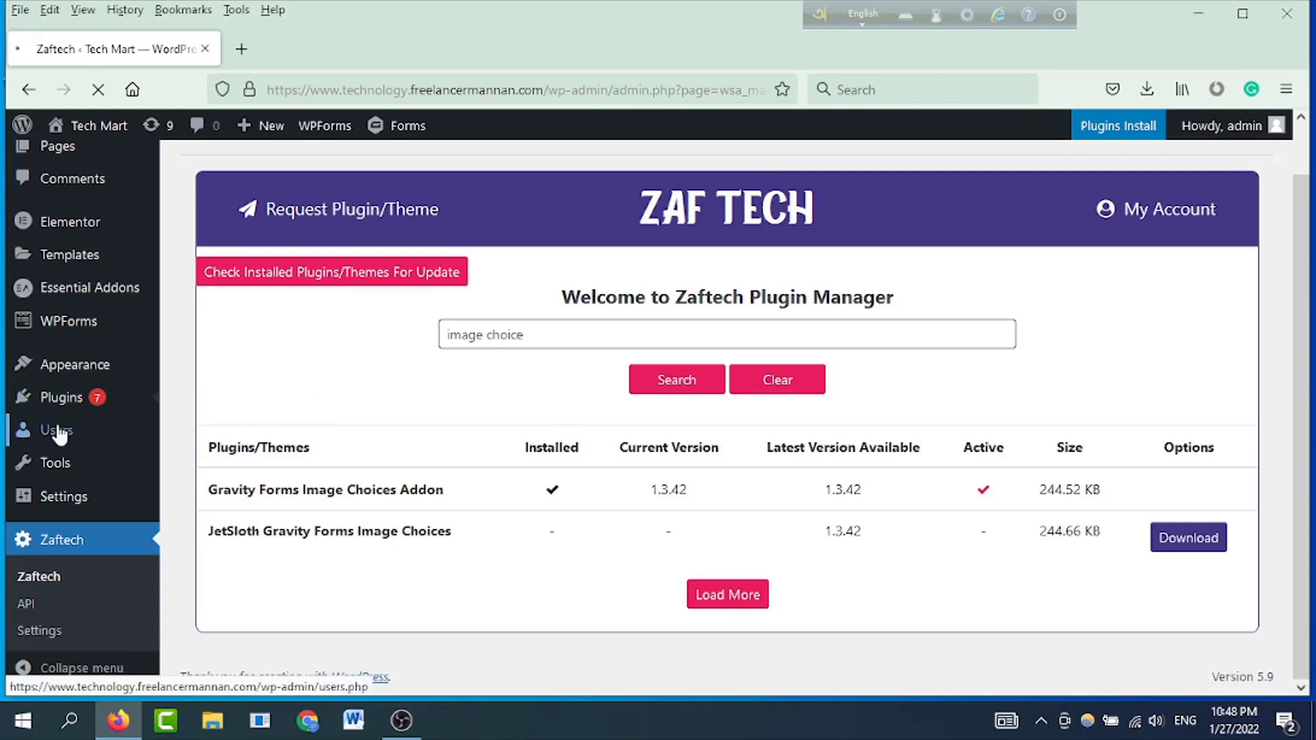
pyautogui.moveTo(162, 400)
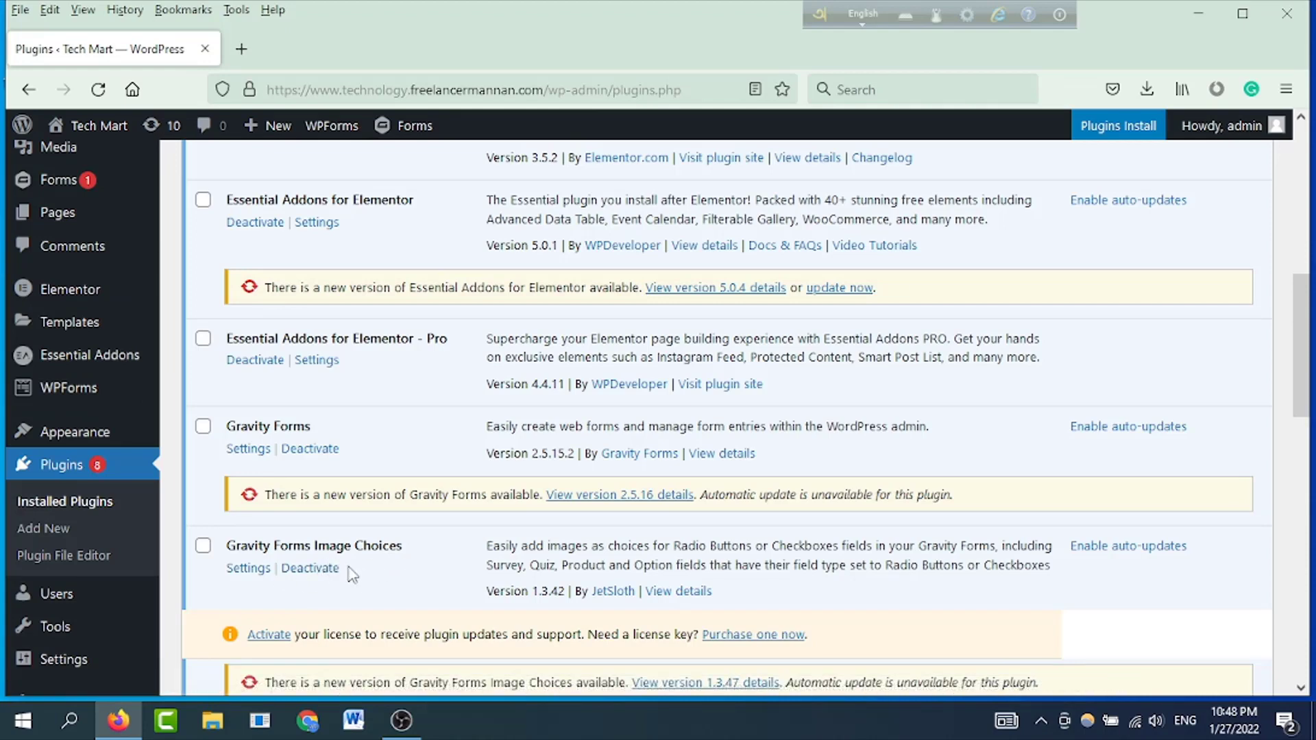
# Step: Create a new Gravity Forms form titled "Image choice form"
pyautogui.scroll(4, 295, 466)
pyautogui.moveTo(226, 339)
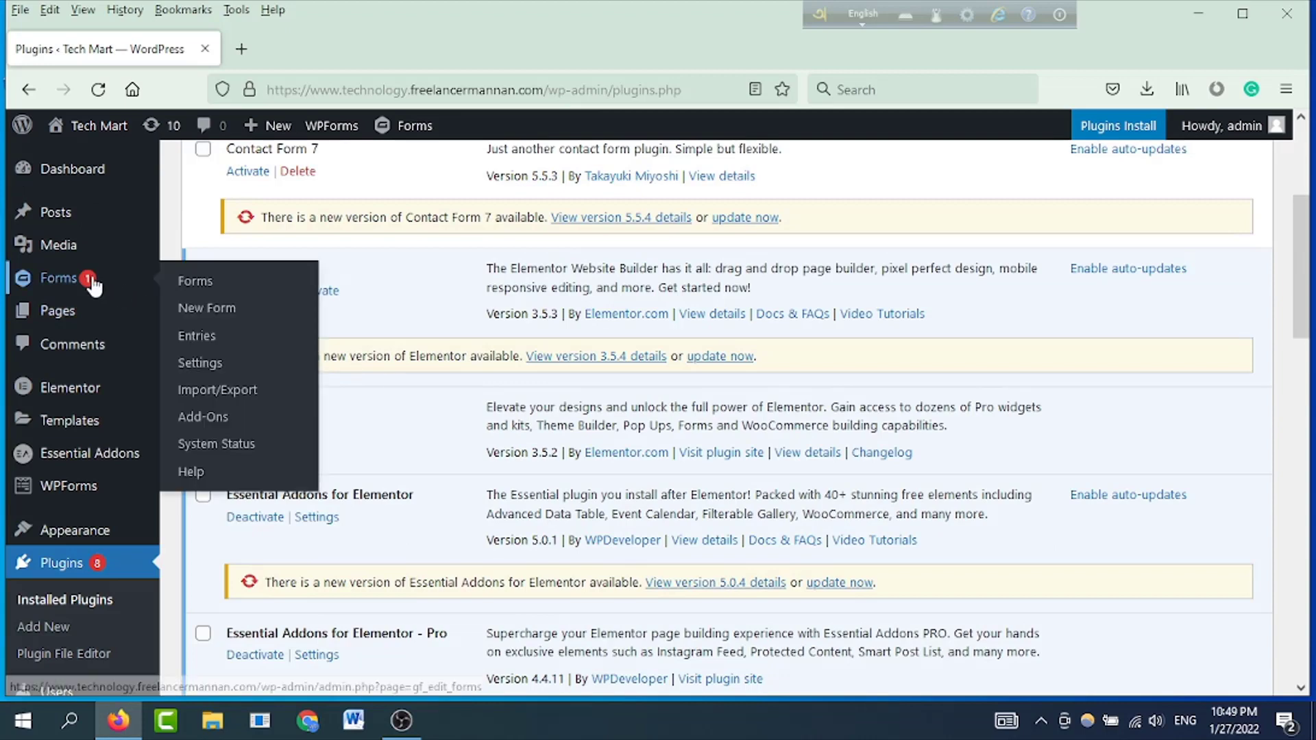
pyautogui.click(209, 310)
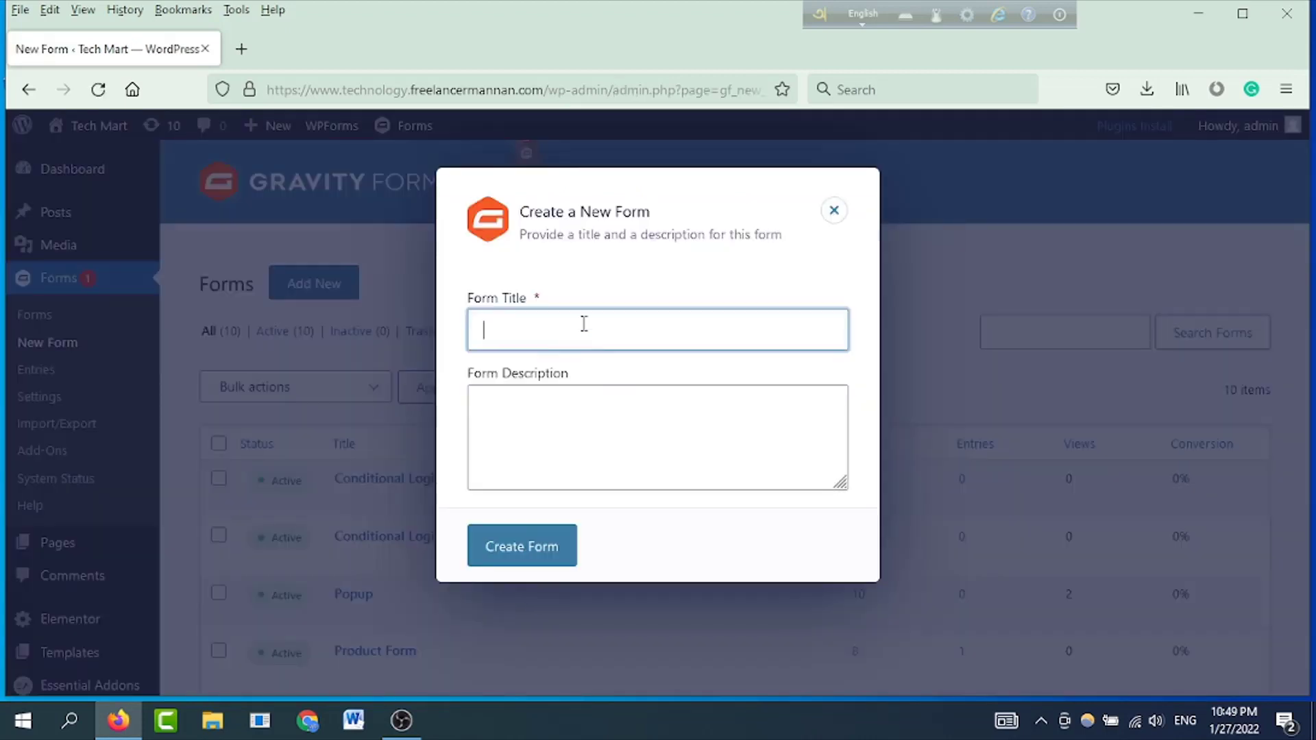
pyautogui.click(584, 324)
pyautogui.write('Image choice form')
pyautogui.click(517, 545)
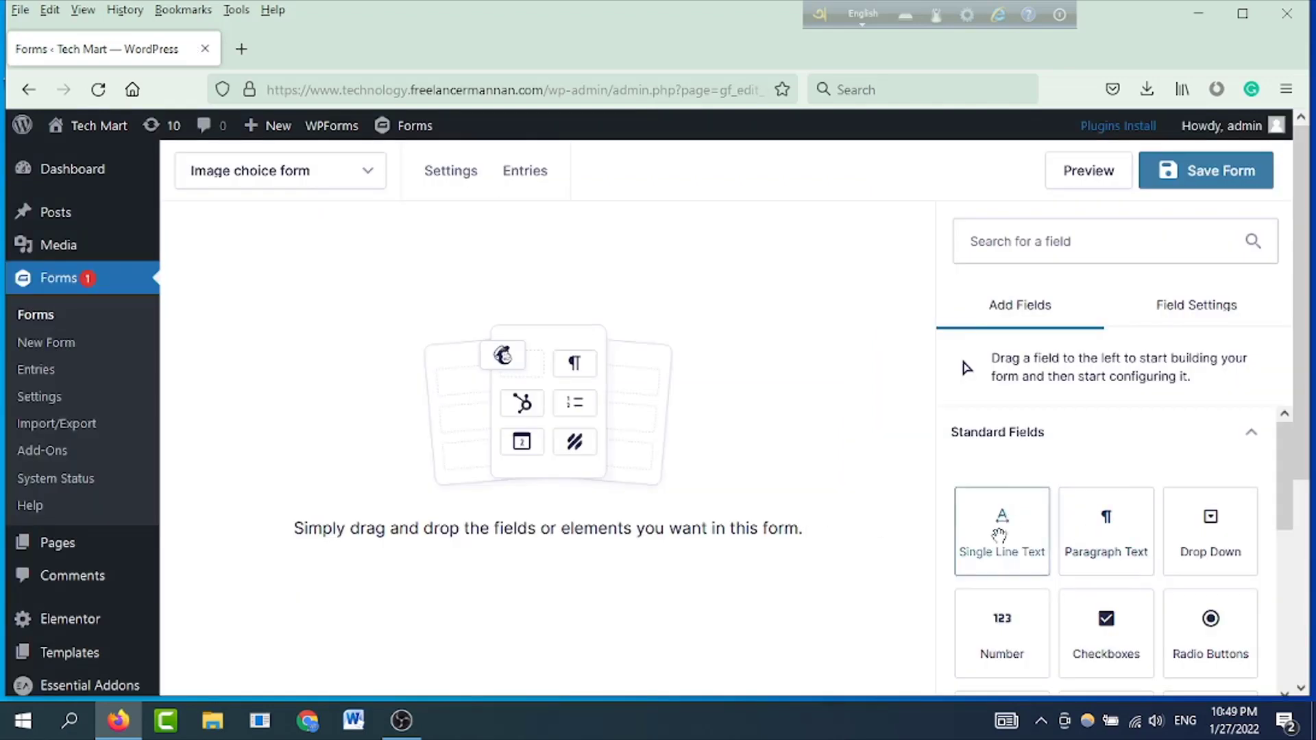
# Step: Add a Single Line Text field to the empty form and label it "Name"
pyautogui.moveTo(1005, 532); pyautogui.dragTo(373, 360)
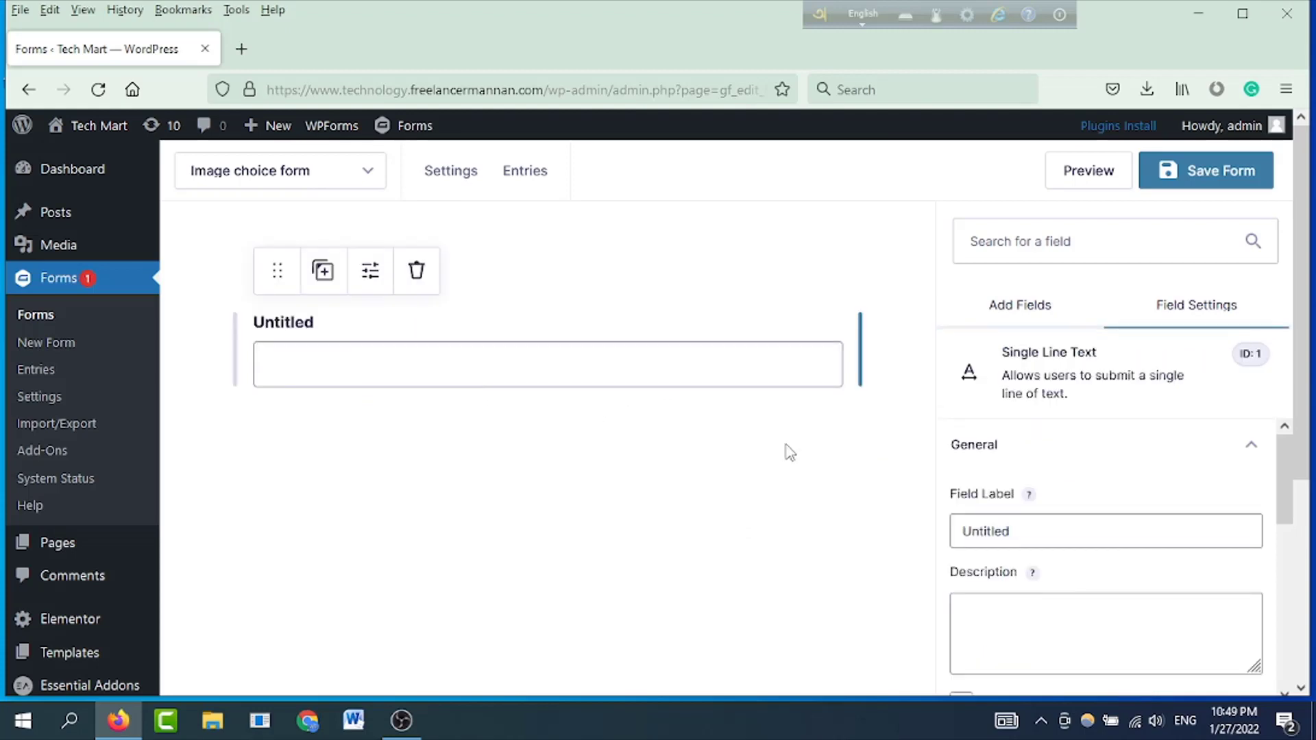
pyautogui.doubleClick(972, 529)
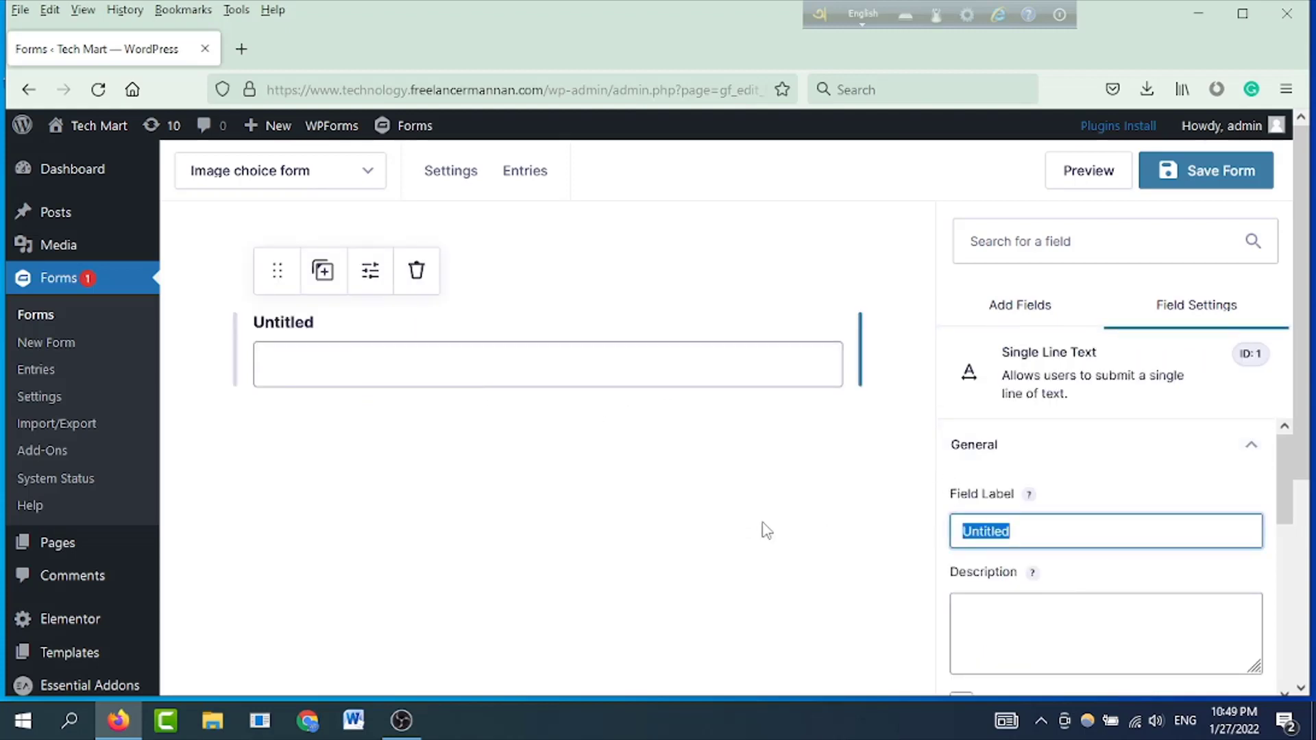
pyautogui.write('Name')
pyautogui.click(766, 530)
# Step: Add an Email field from the advanced fields below the Name field
pyautogui.scroll(-5, 1128, 555)
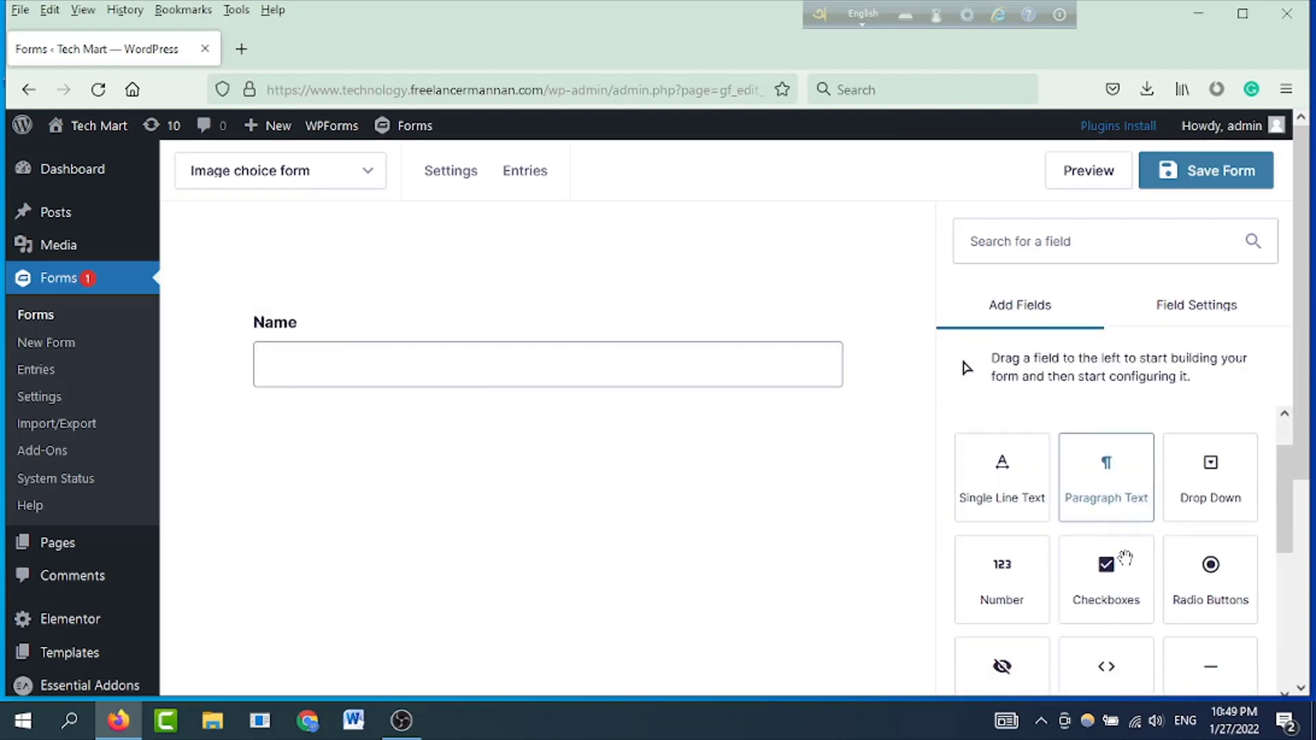
pyautogui.click(1132, 583)
pyautogui.moveTo(1004, 596); pyautogui.dragTo(494, 444)
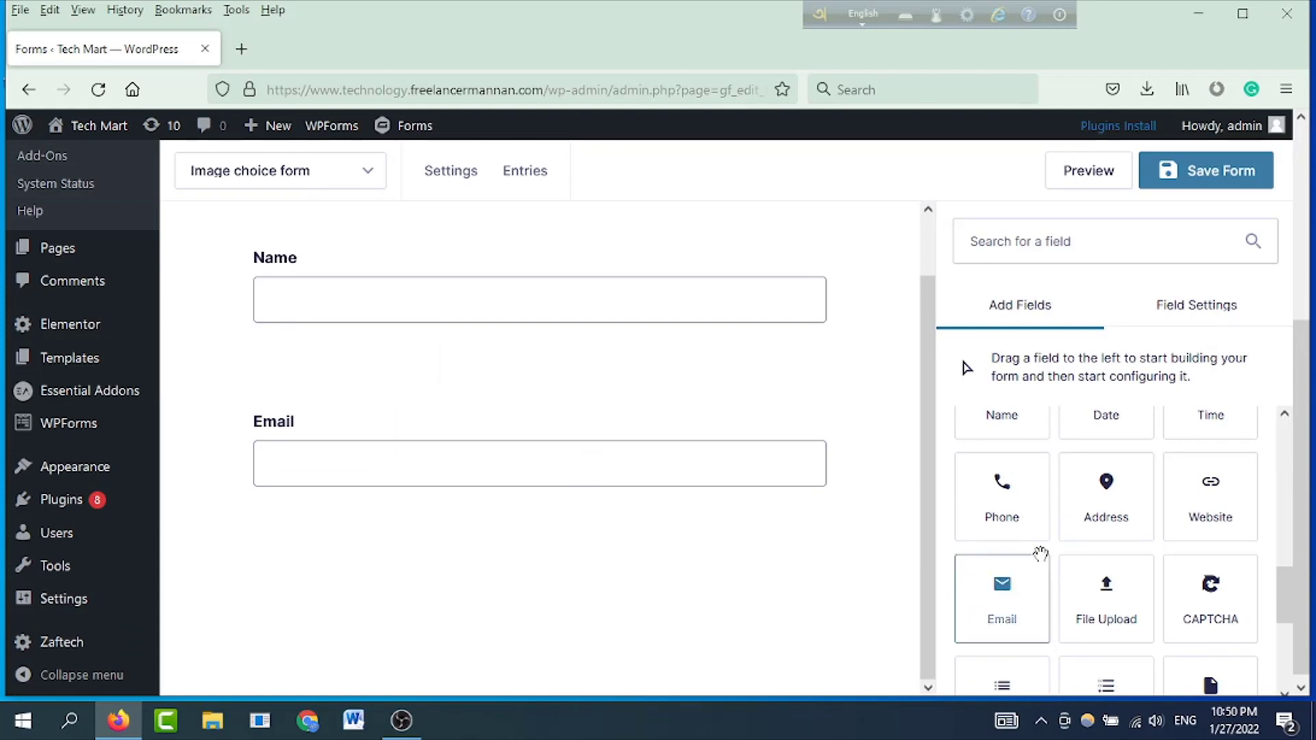
# Step: Look through the available standard, advanced, post and pricing field types for a choice field
pyautogui.scroll(-4, 1116, 534)
pyautogui.scroll(5, 1114, 552)
pyautogui.scroll(5, 1113, 552)
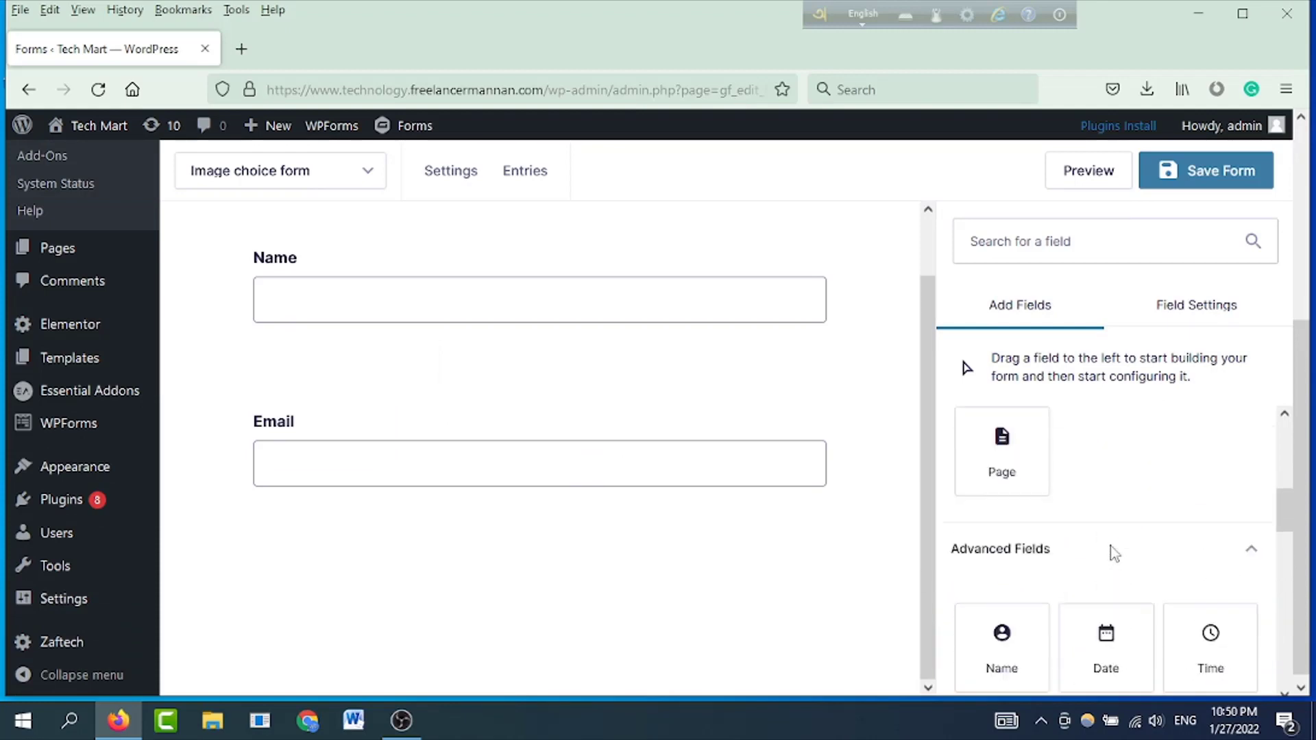
pyautogui.scroll(-3, 1107, 520)
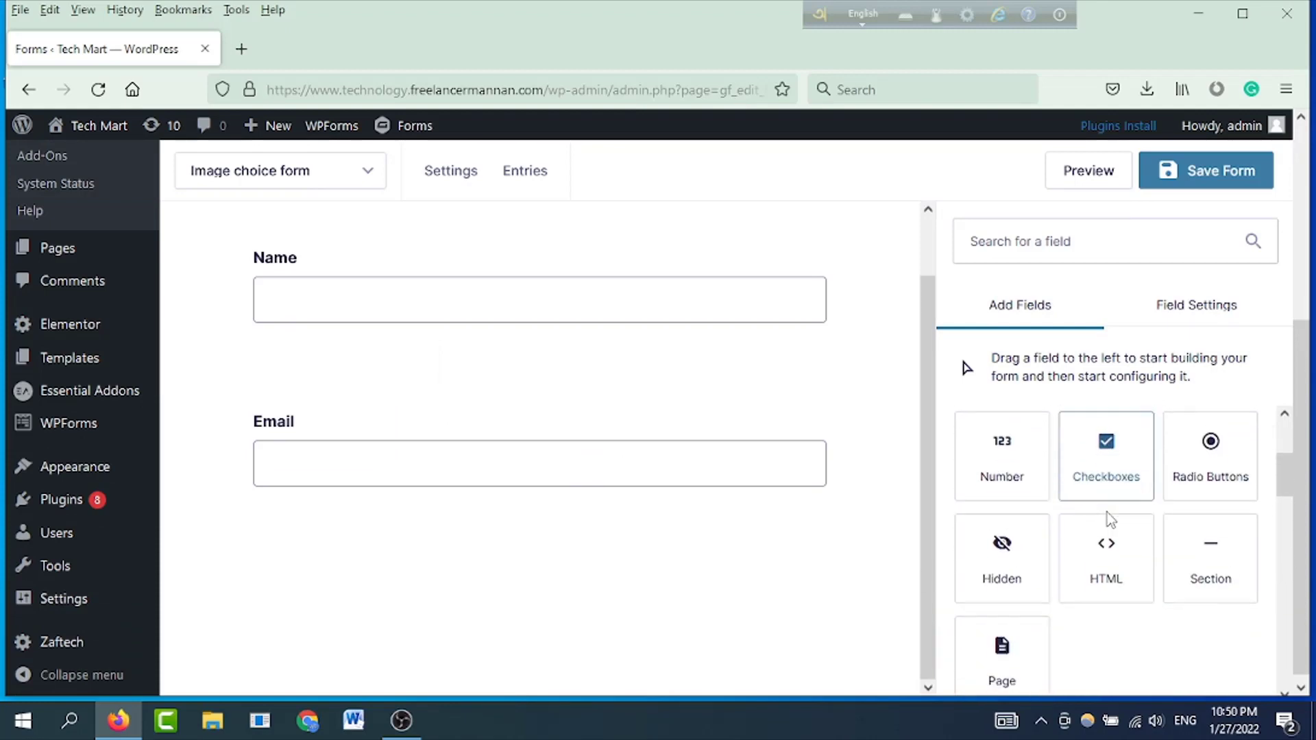
pyautogui.scroll(4, 1031, 476)
pyautogui.scroll(-1, 1096, 518)
pyautogui.scroll(-8, 1096, 518)
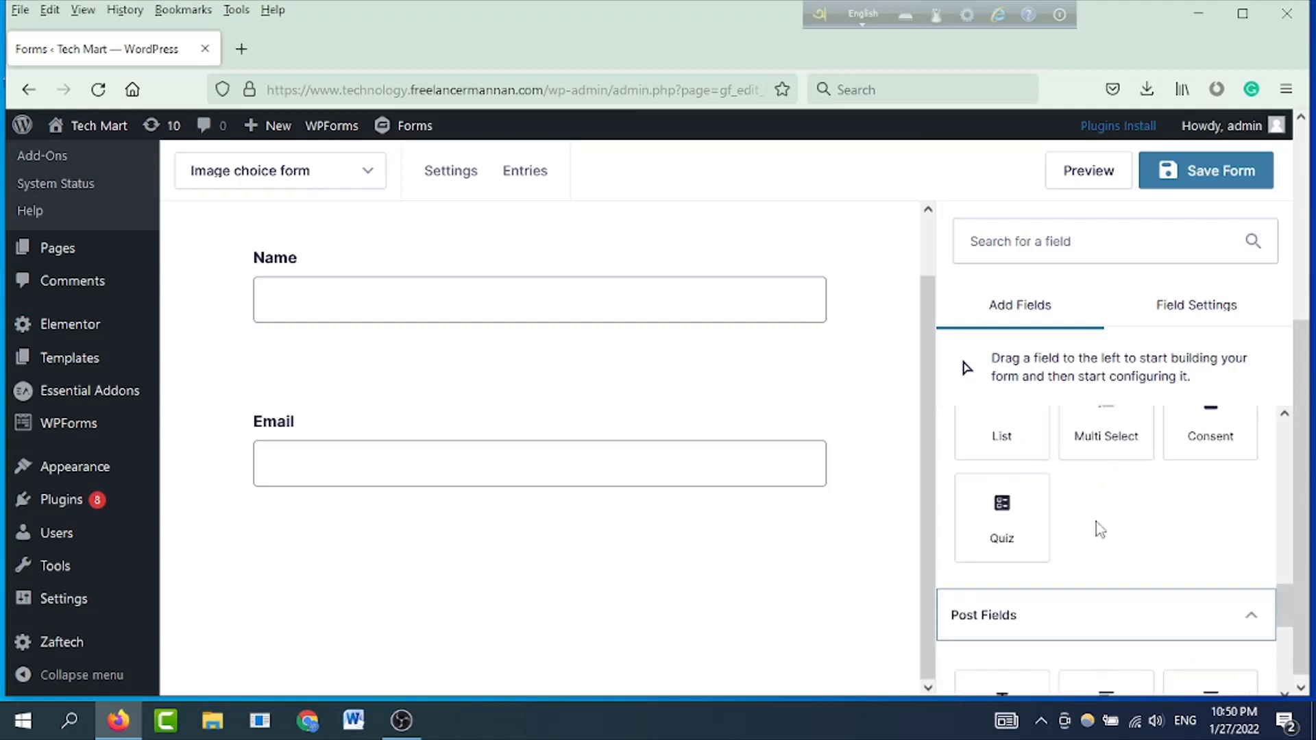
pyautogui.scroll(-3, 1096, 524)
pyautogui.scroll(-3, 1092, 499)
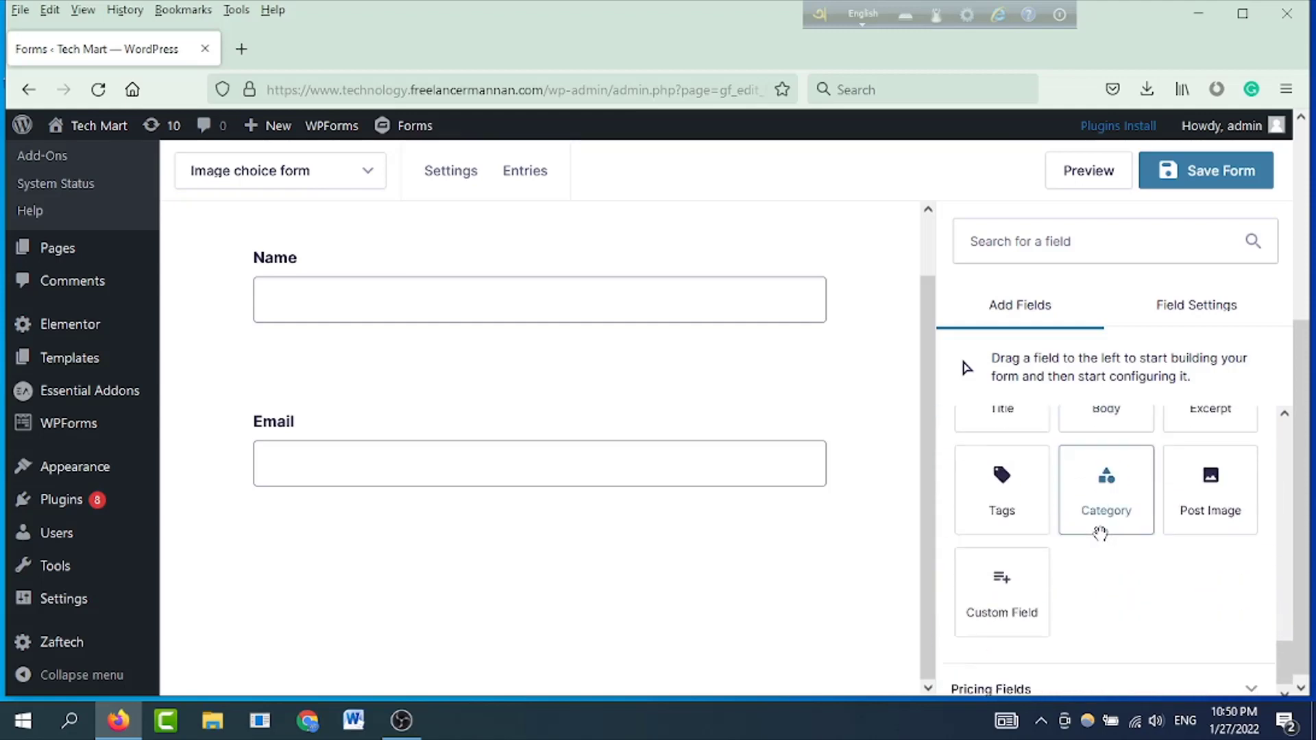
pyautogui.click(1069, 675)
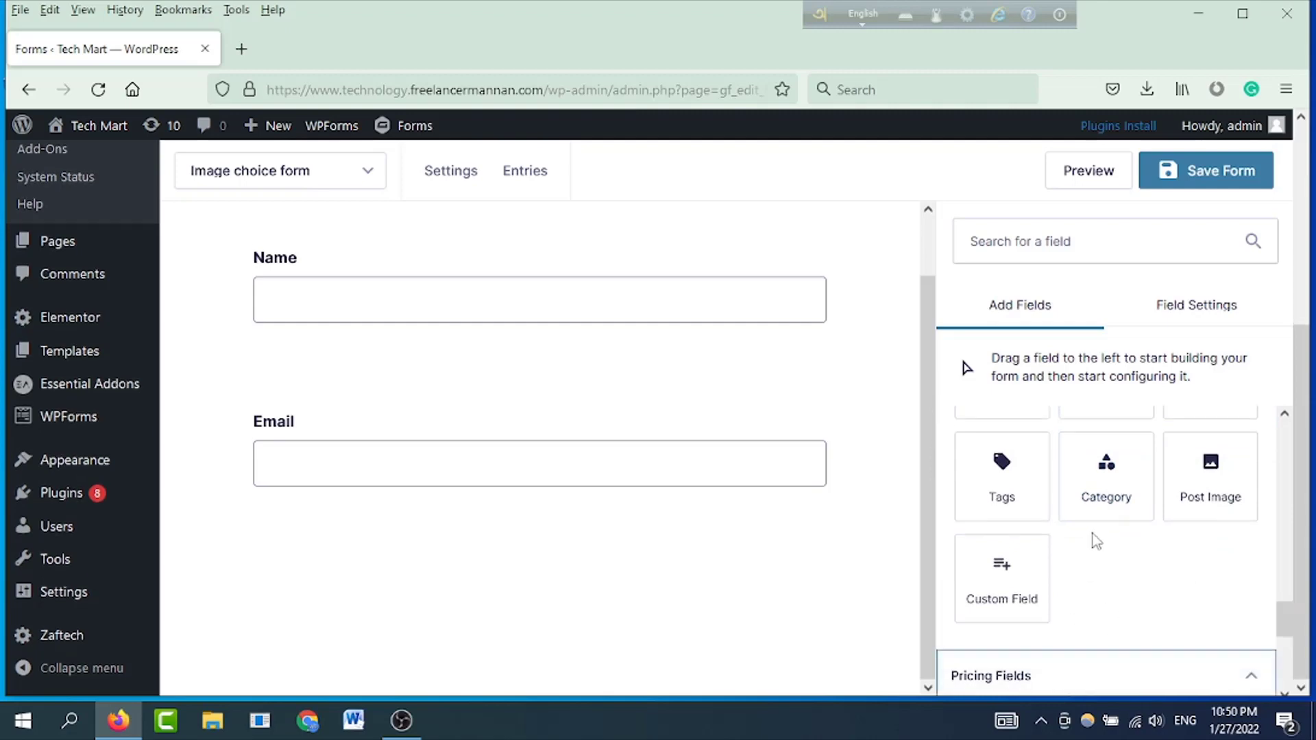
pyautogui.scroll(-3, 1093, 538)
pyautogui.scroll(10, 1099, 583)
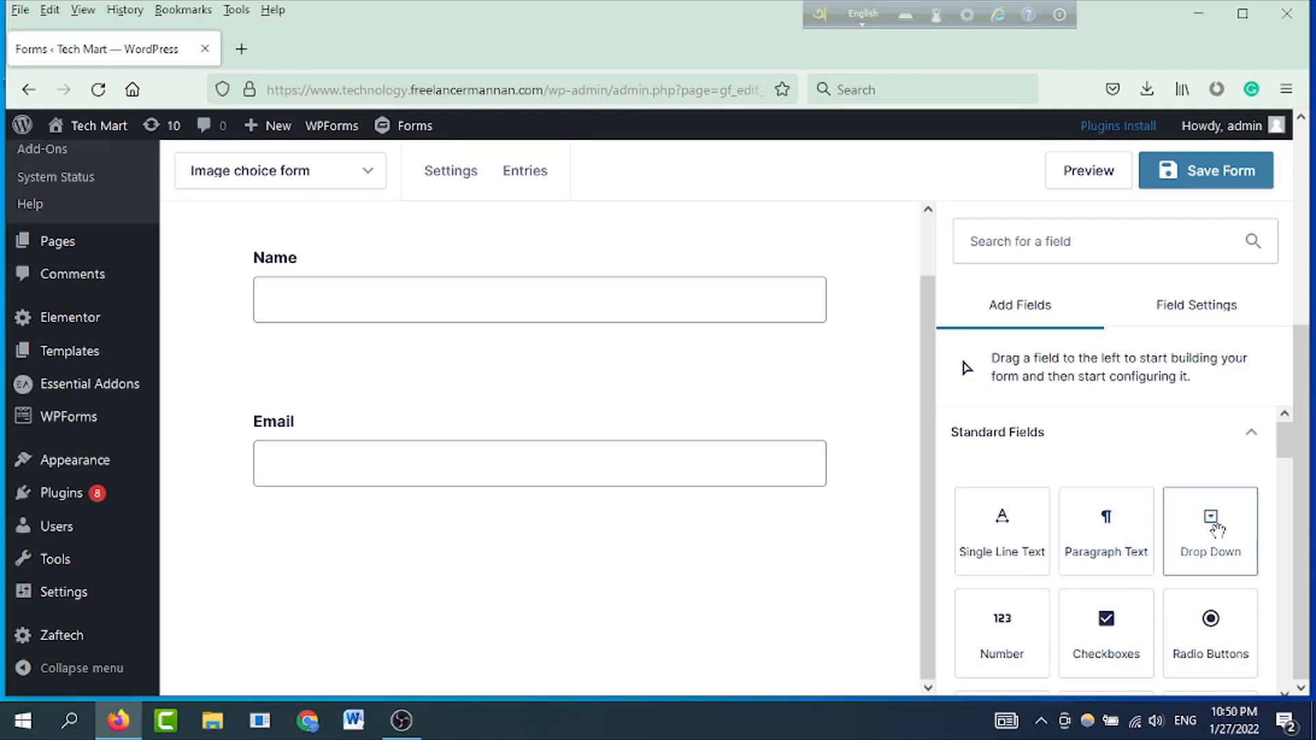
# Step: Add a Radio Buttons field below the Email field and enable Use Image Choices for it
pyautogui.scroll(-1, 1213, 552)
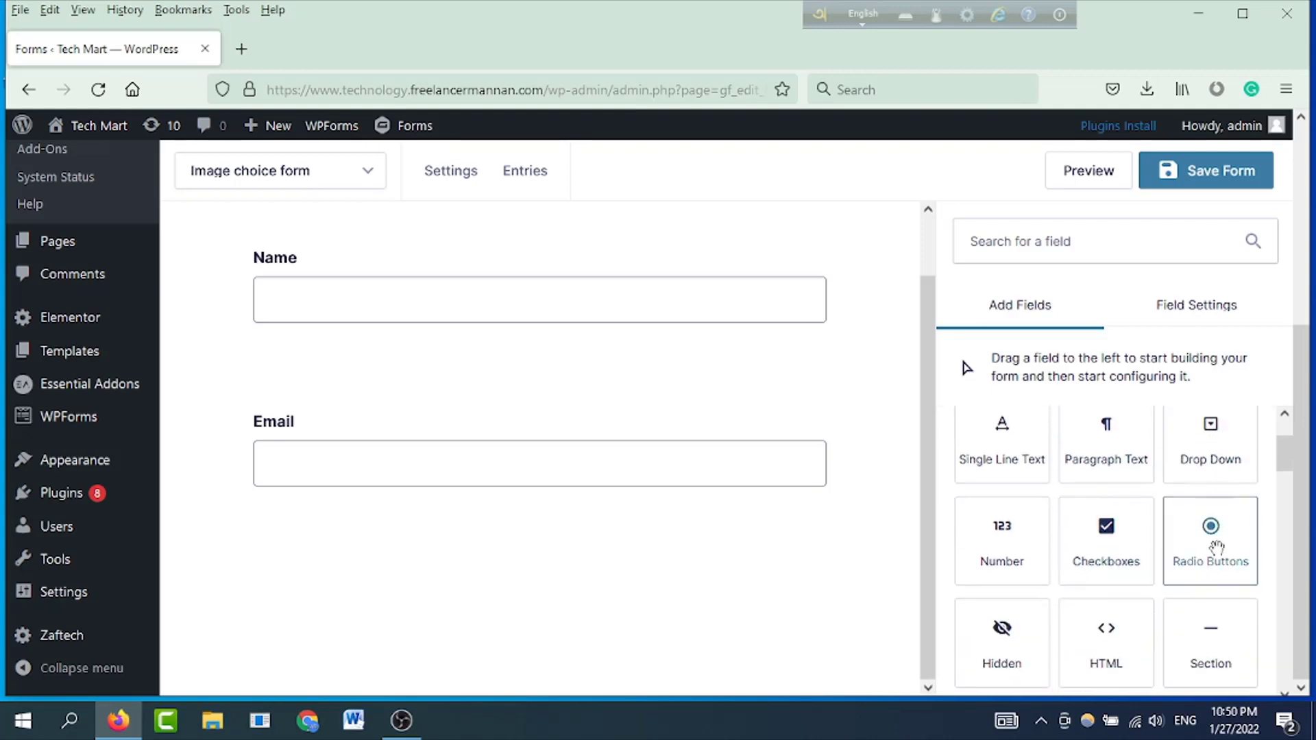
pyautogui.moveTo(1225, 542); pyautogui.dragTo(350, 532)
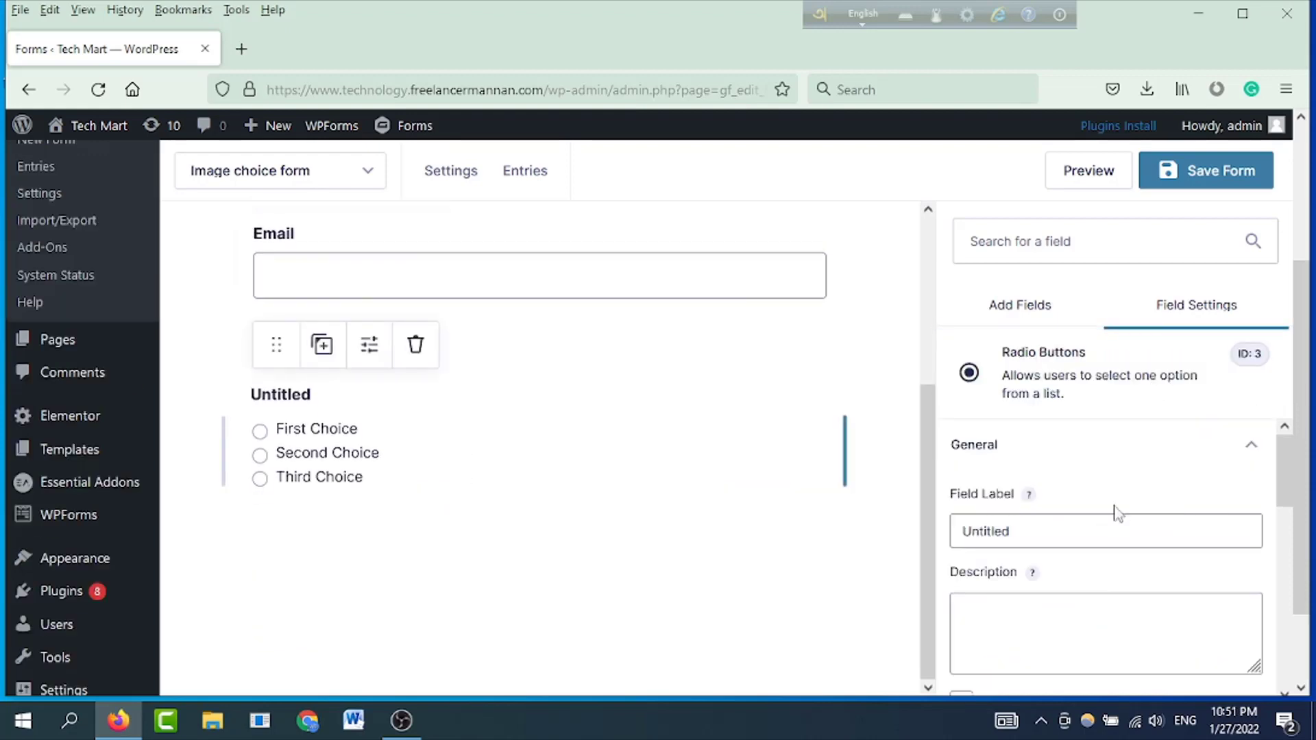
pyautogui.scroll(-4, 1067, 531)
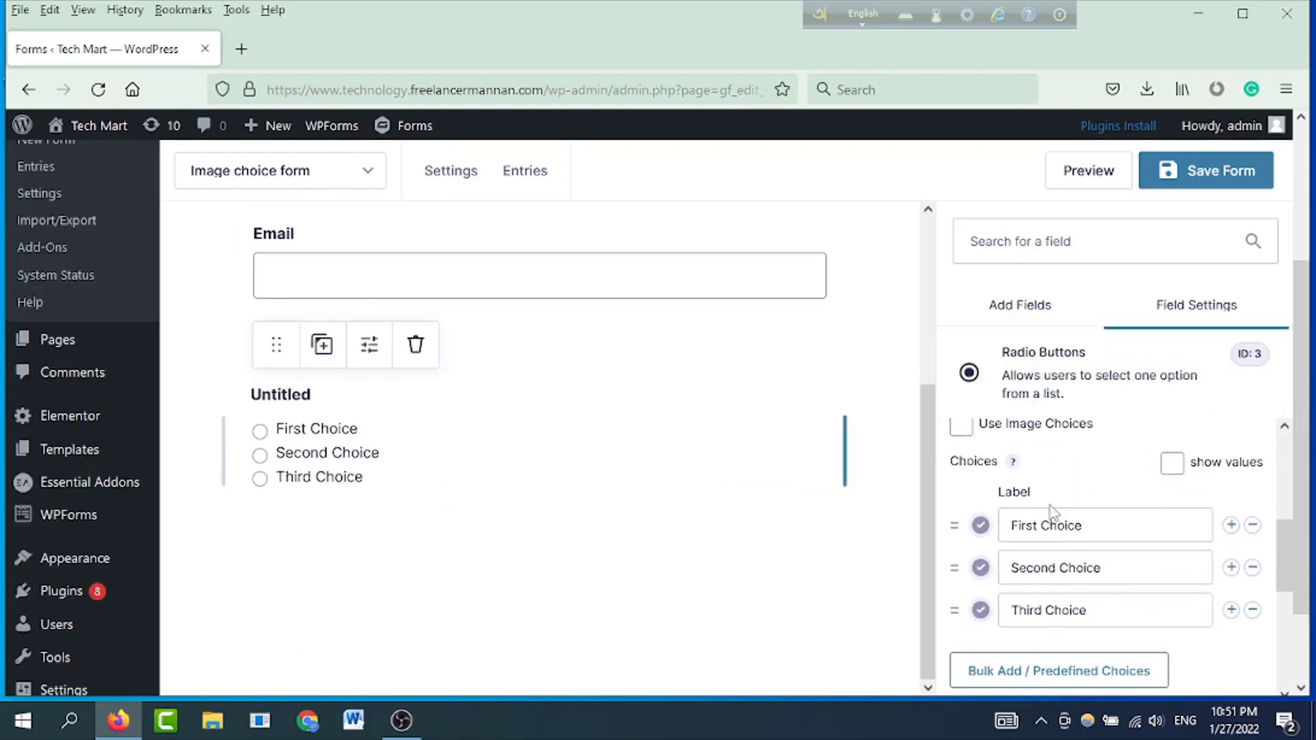
pyautogui.scroll(1, 993, 523)
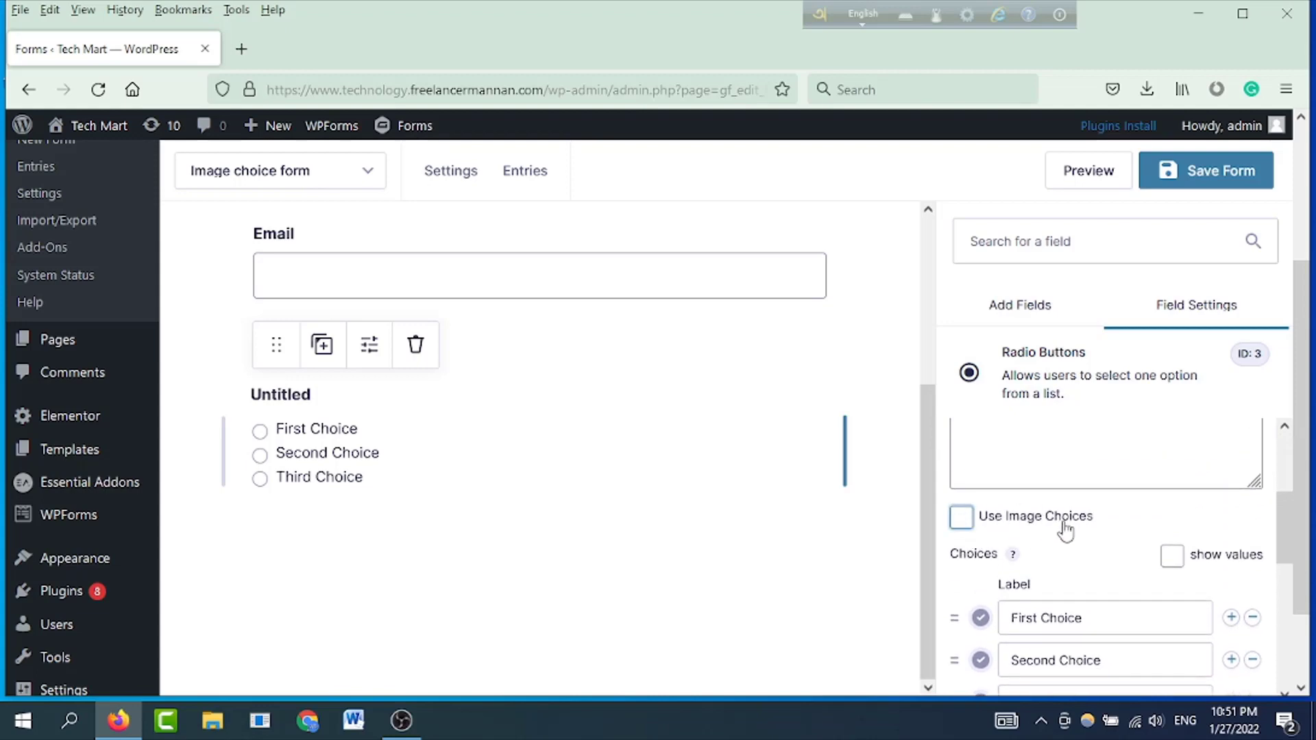
pyautogui.click(960, 520)
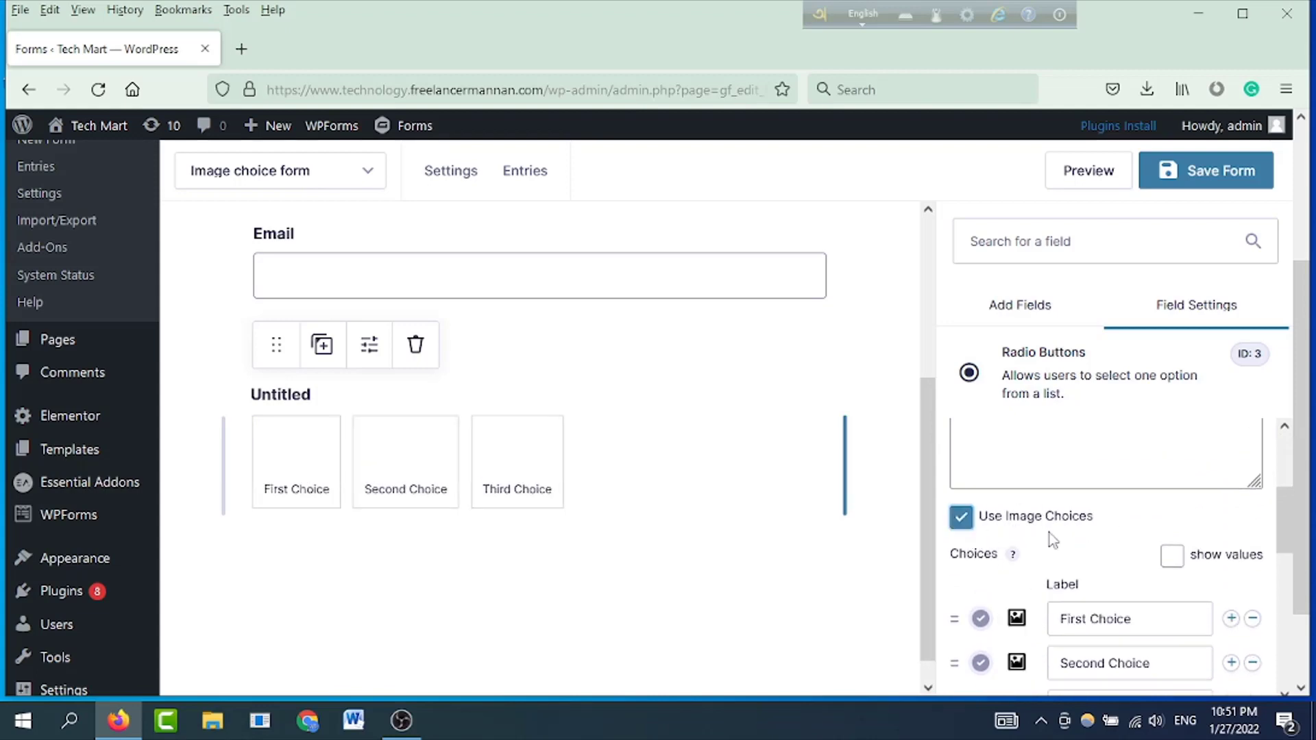
pyautogui.scroll(-1, 1055, 541)
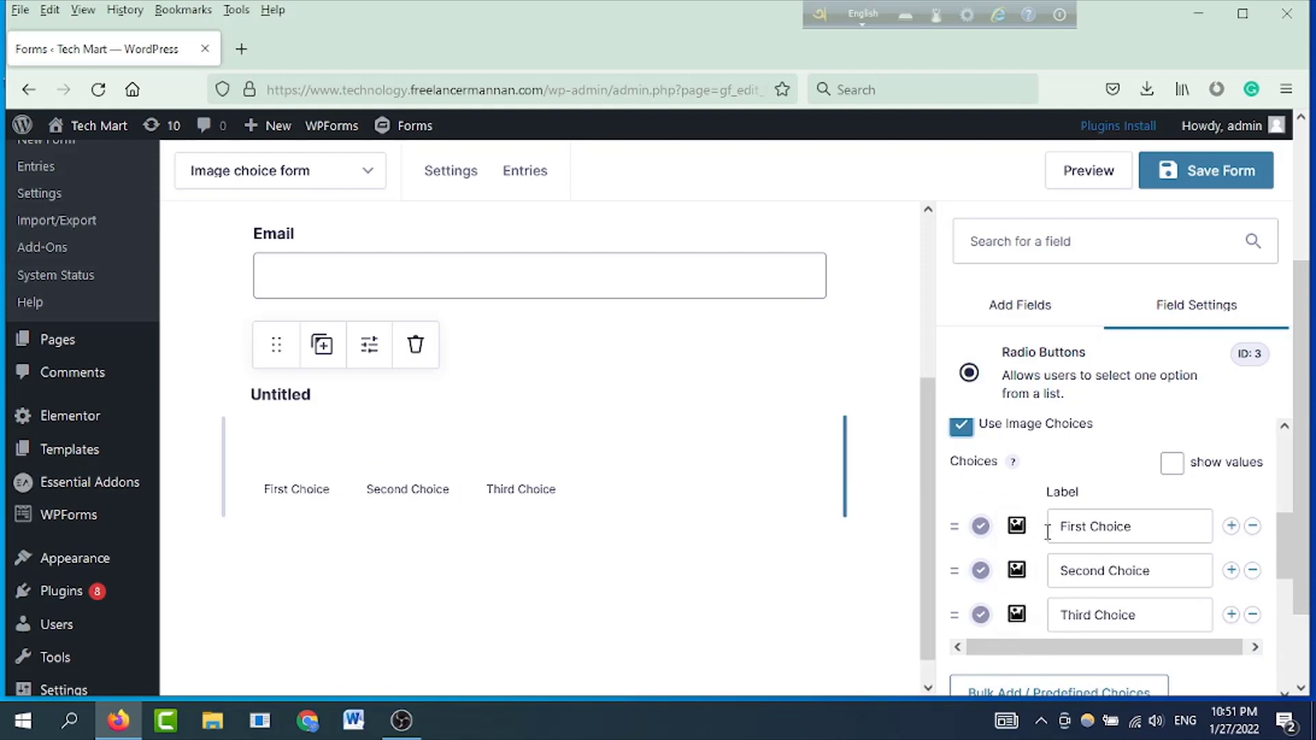
# Step: Set the radio buttons field's label to "Which one is Tiger?"
pyautogui.scroll(3, 1052, 534)
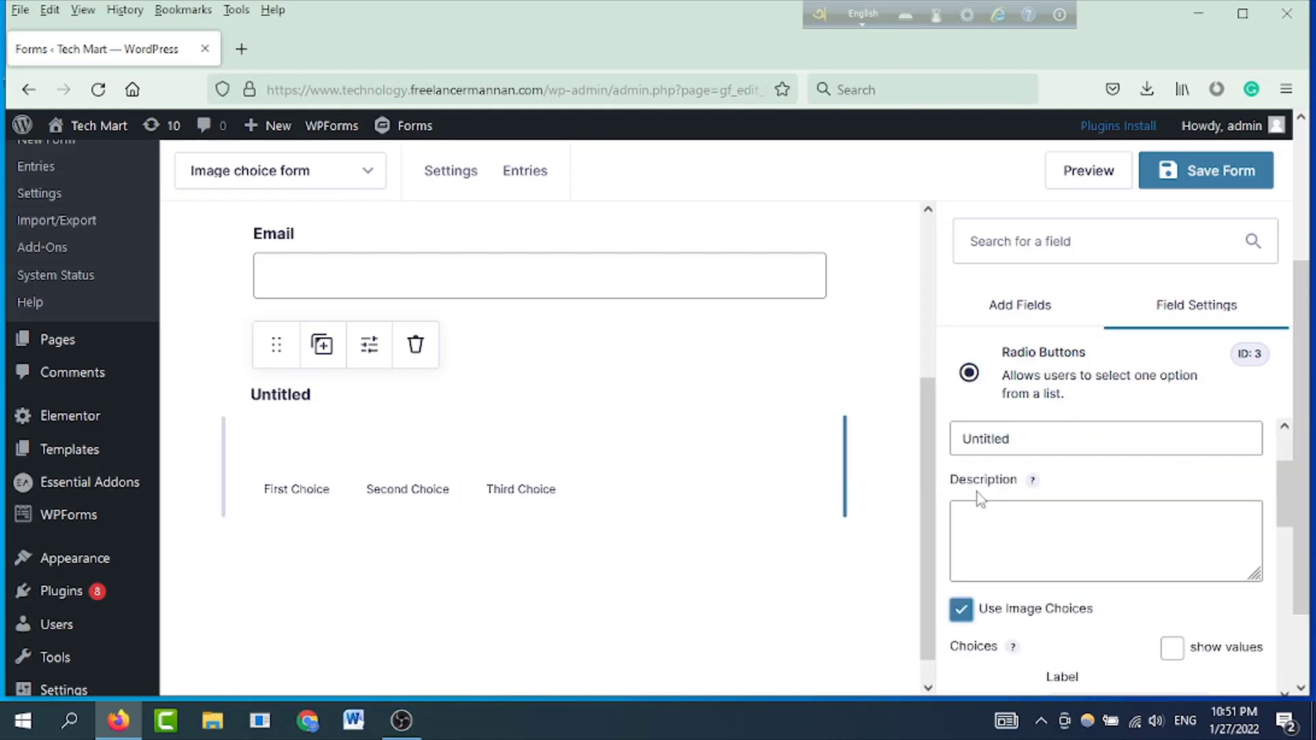
pyautogui.scroll(-3, 1018, 533)
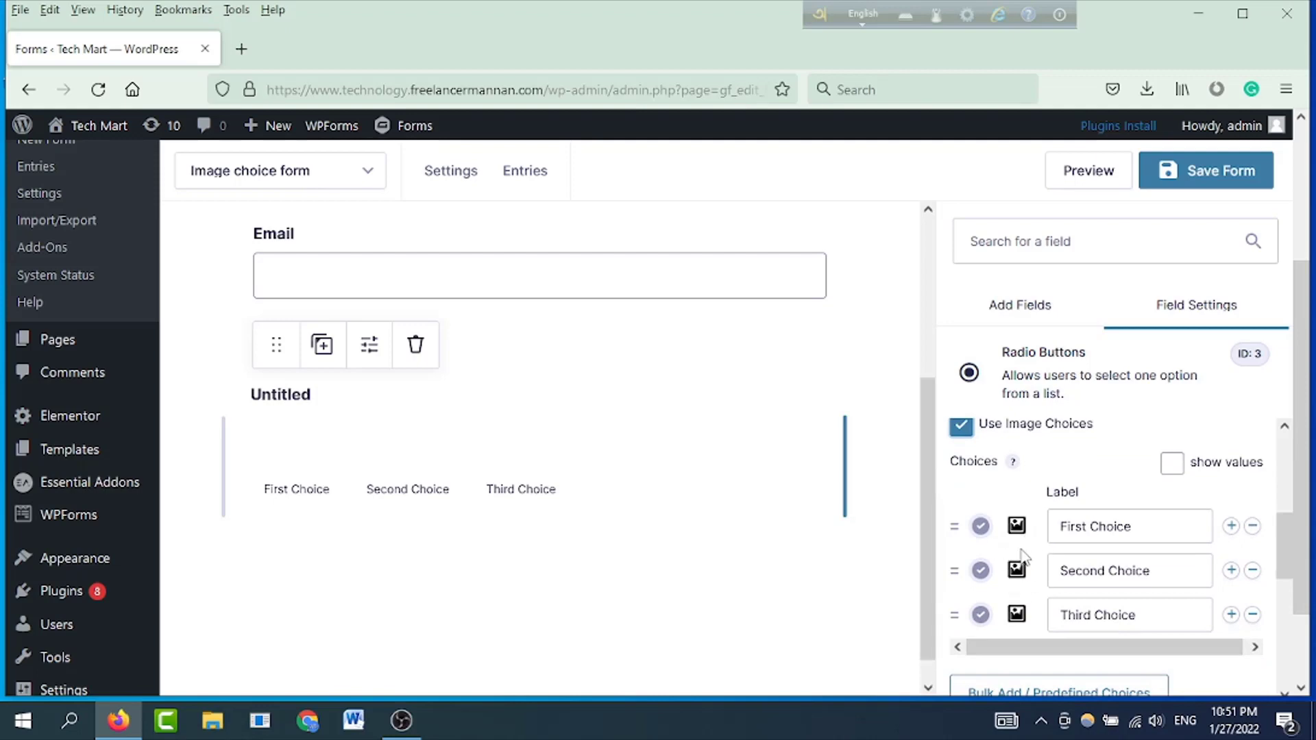
pyautogui.scroll(3, 1007, 537)
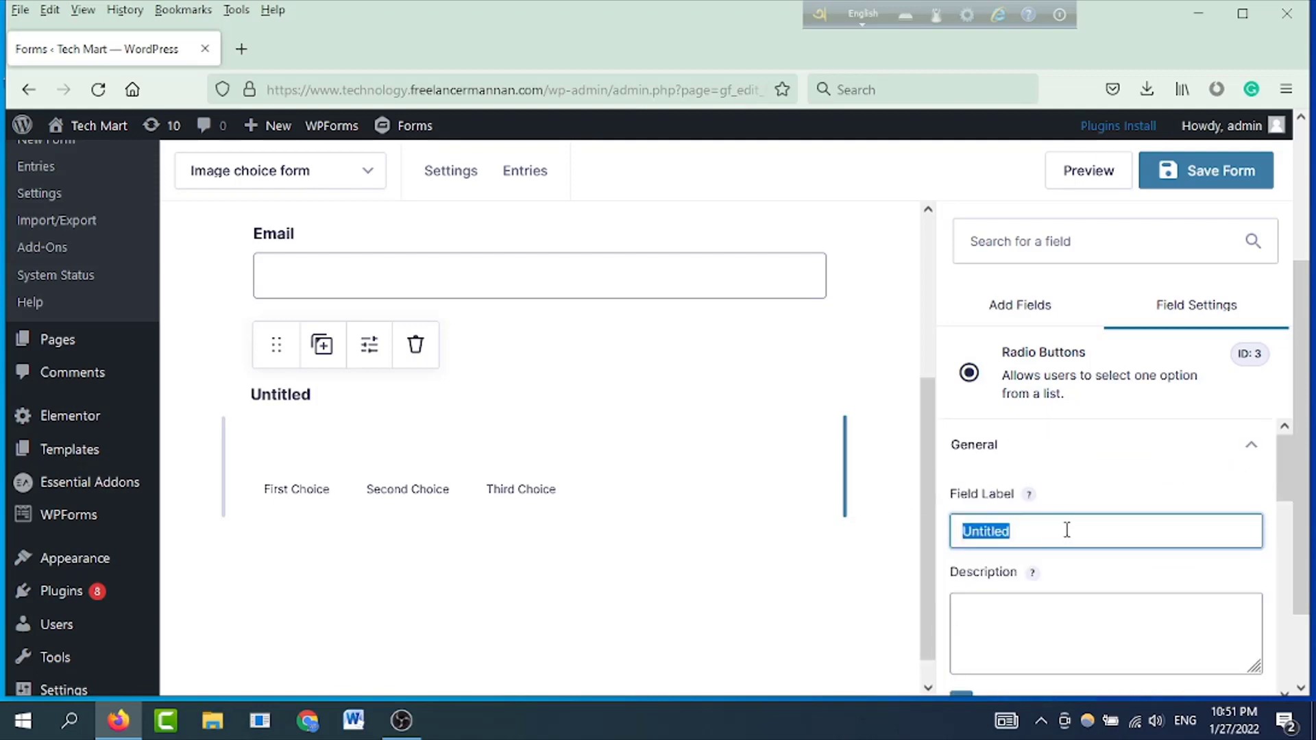
pyautogui.write('Whi')
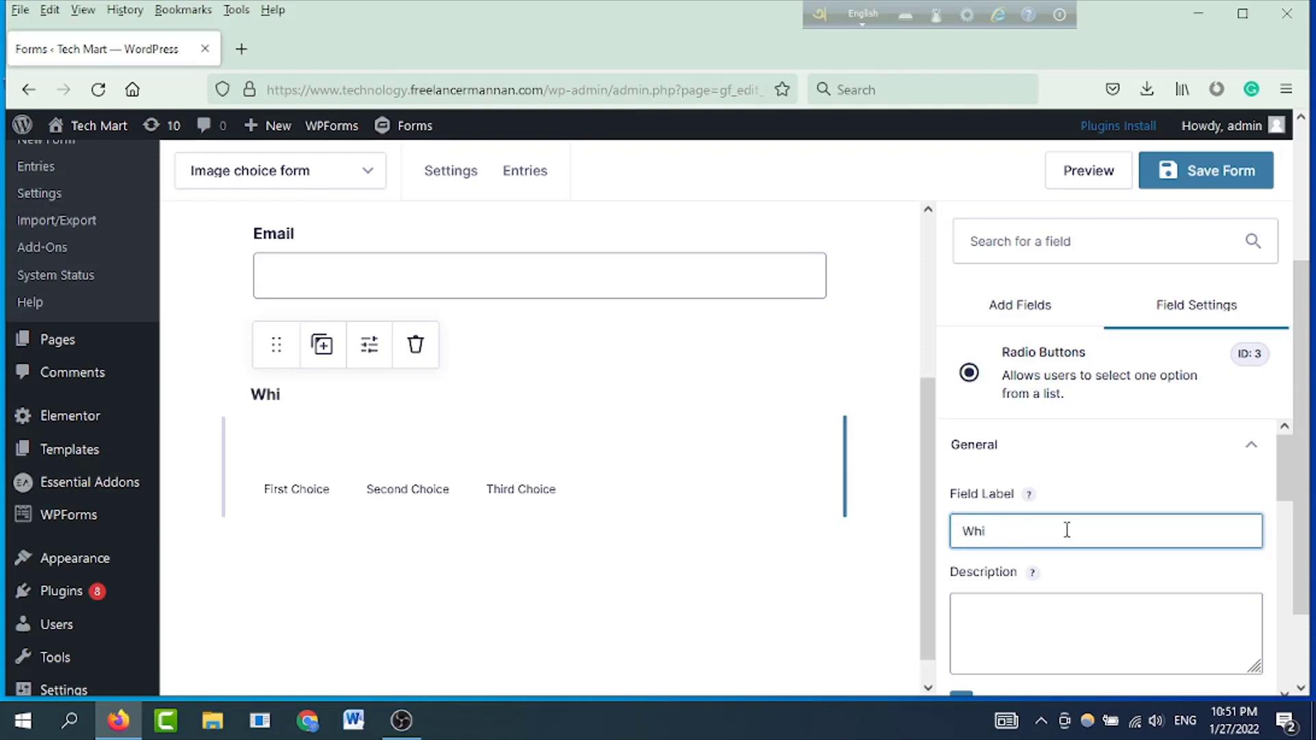
pyautogui.write('ch one is Tiger?')
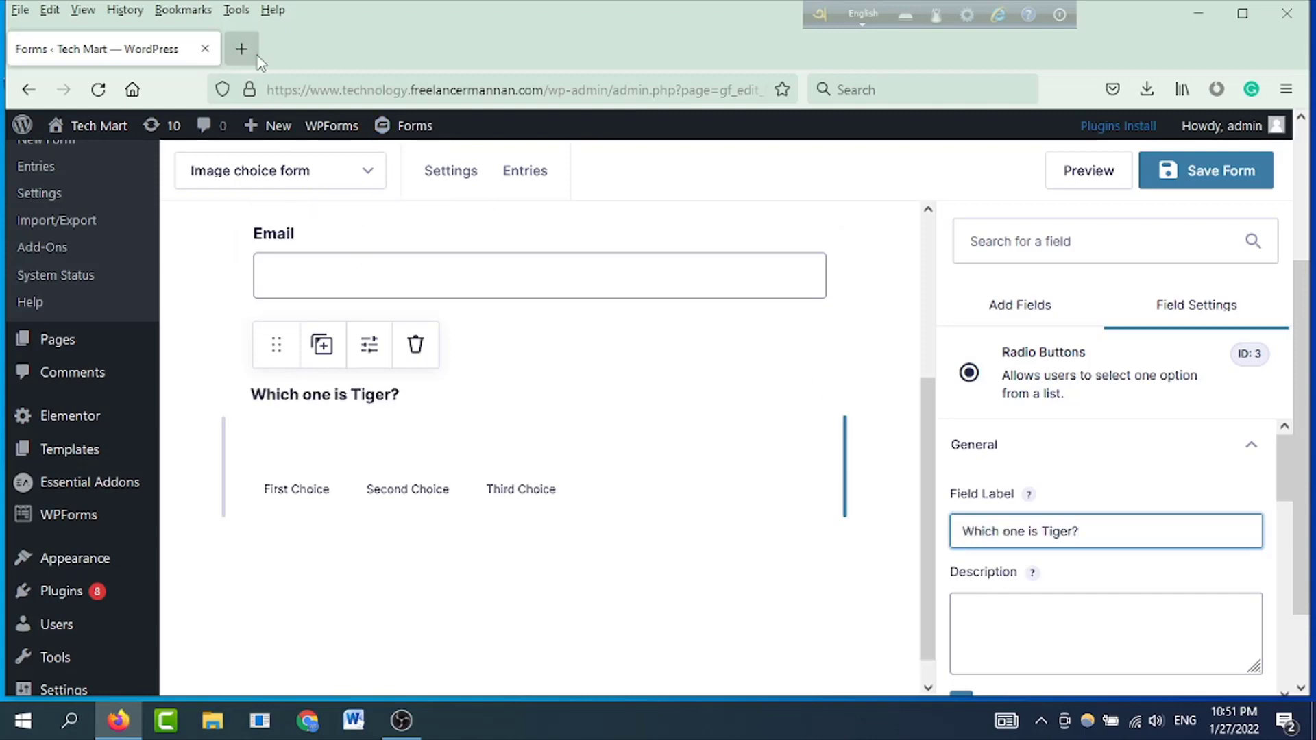
# Step: Search Google for "tiger image" in a new browser tab and open the Unsplash tiger picture from the image results
pyautogui.click(241, 48)
pyautogui.click(488, 374)
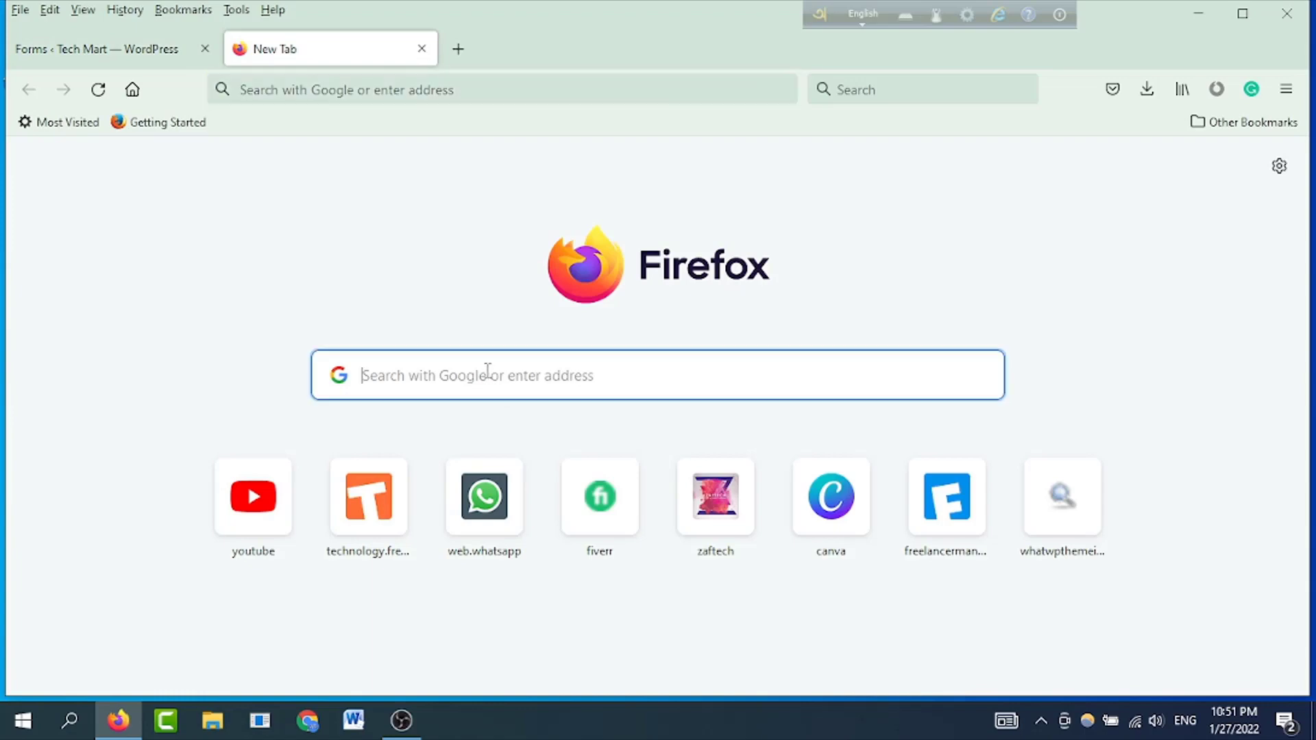
pyautogui.write('tig')
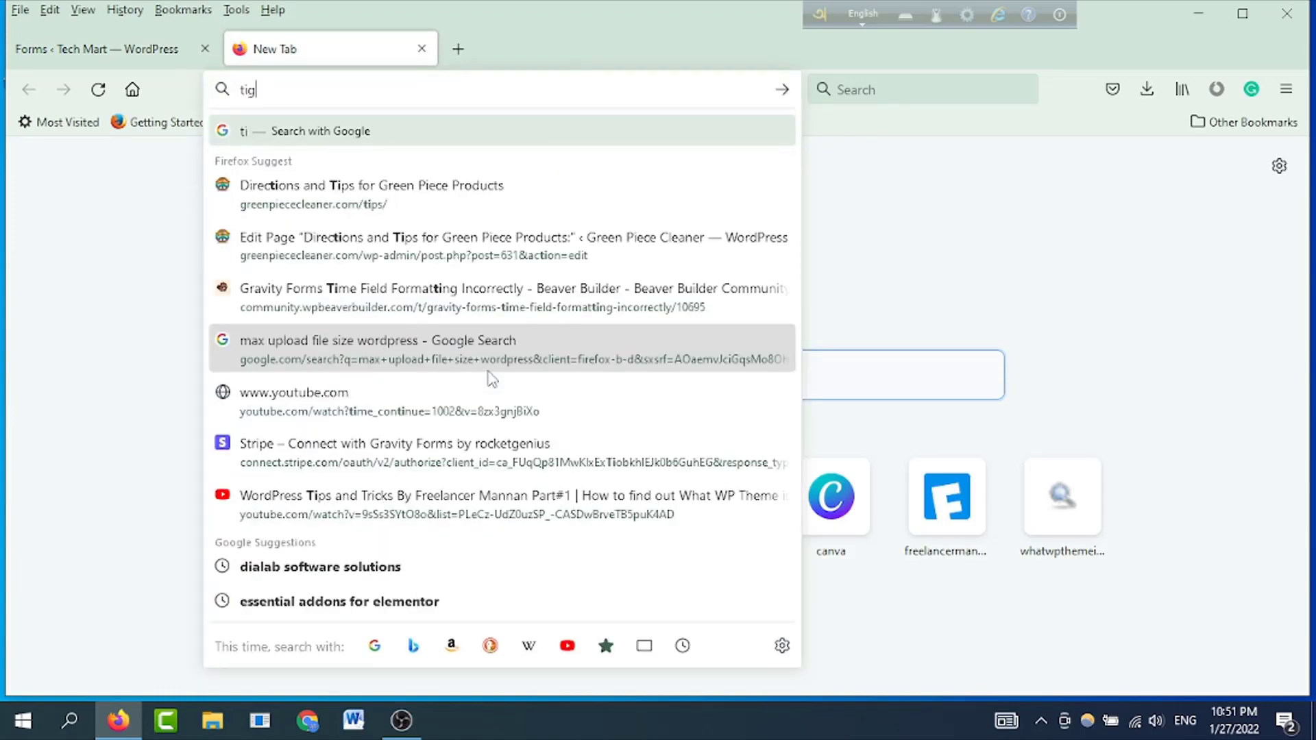
pyautogui.write('er image')
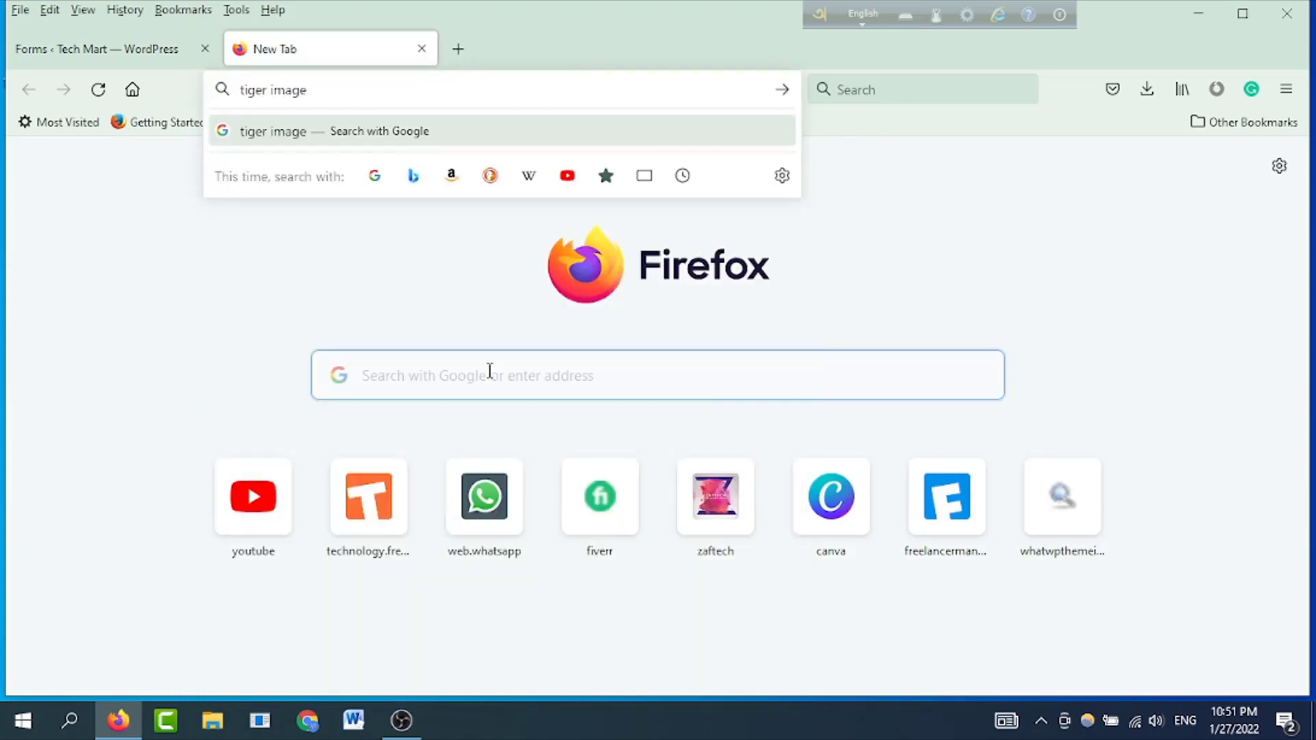
pyautogui.press('Return')
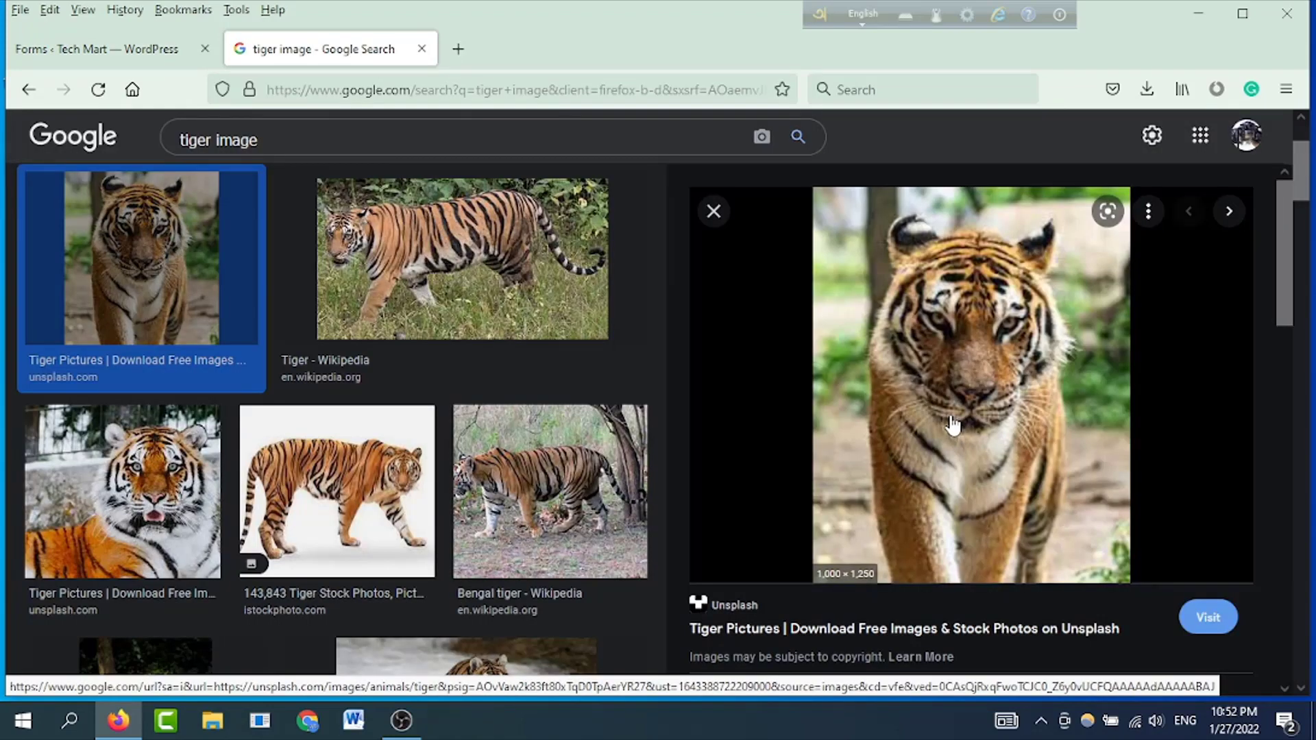
# Step: Save the previewed Unsplash tiger picture to the Downloads folder as indegdffgx.jpg
pyautogui.rightClick(953, 425)
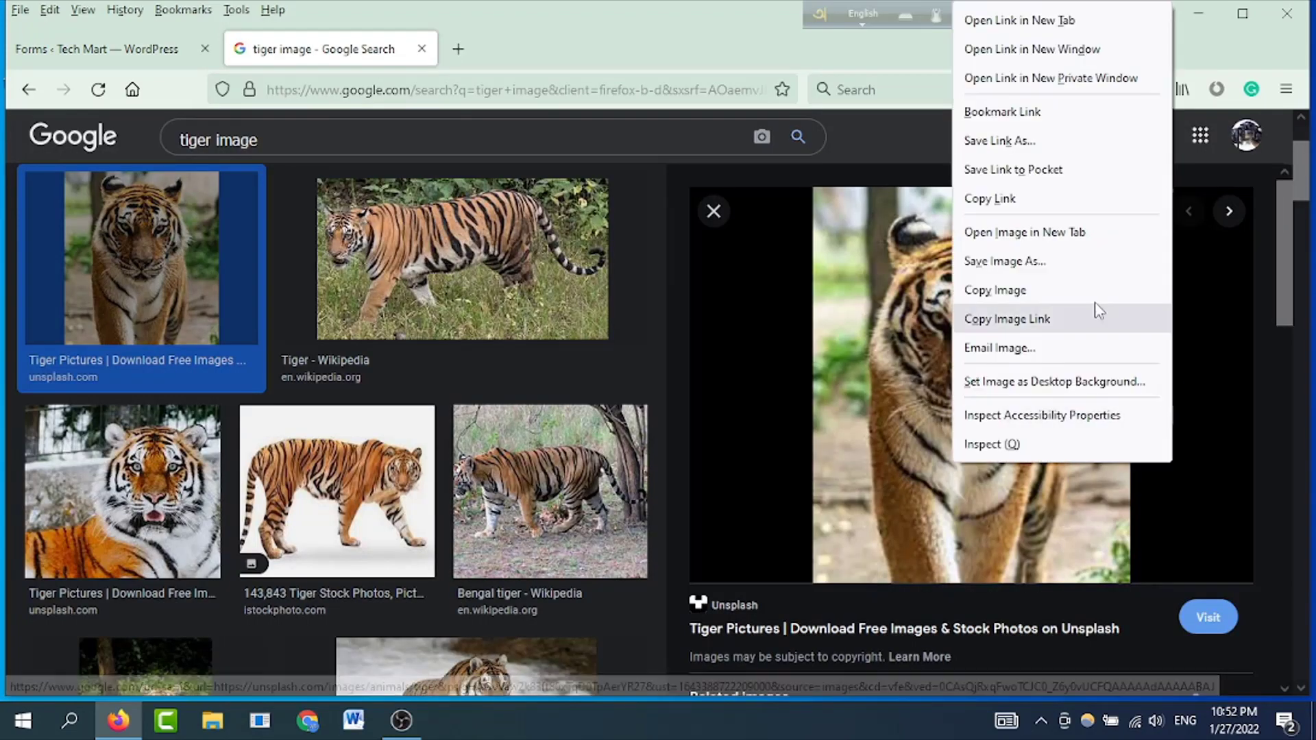
pyautogui.click(1023, 263)
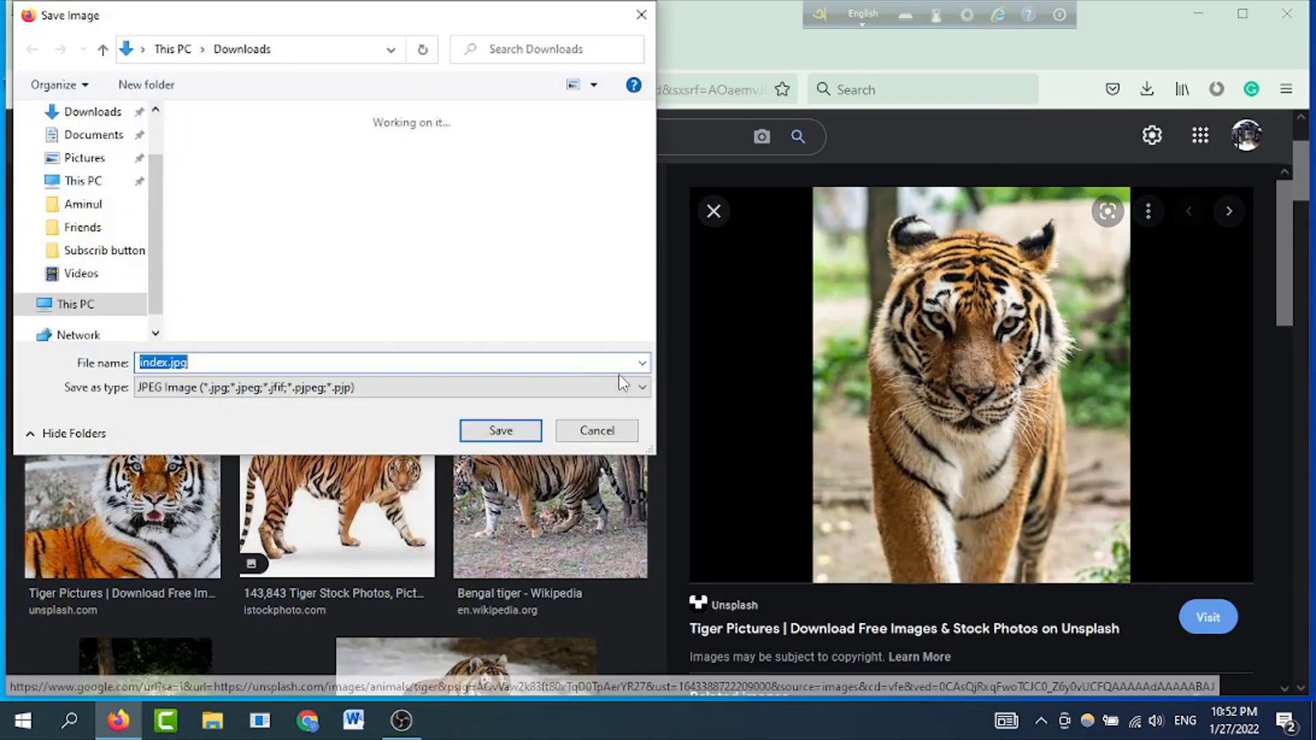
pyautogui.click(161, 364)
pyautogui.write('gdffgk')
pyautogui.click(469, 431)
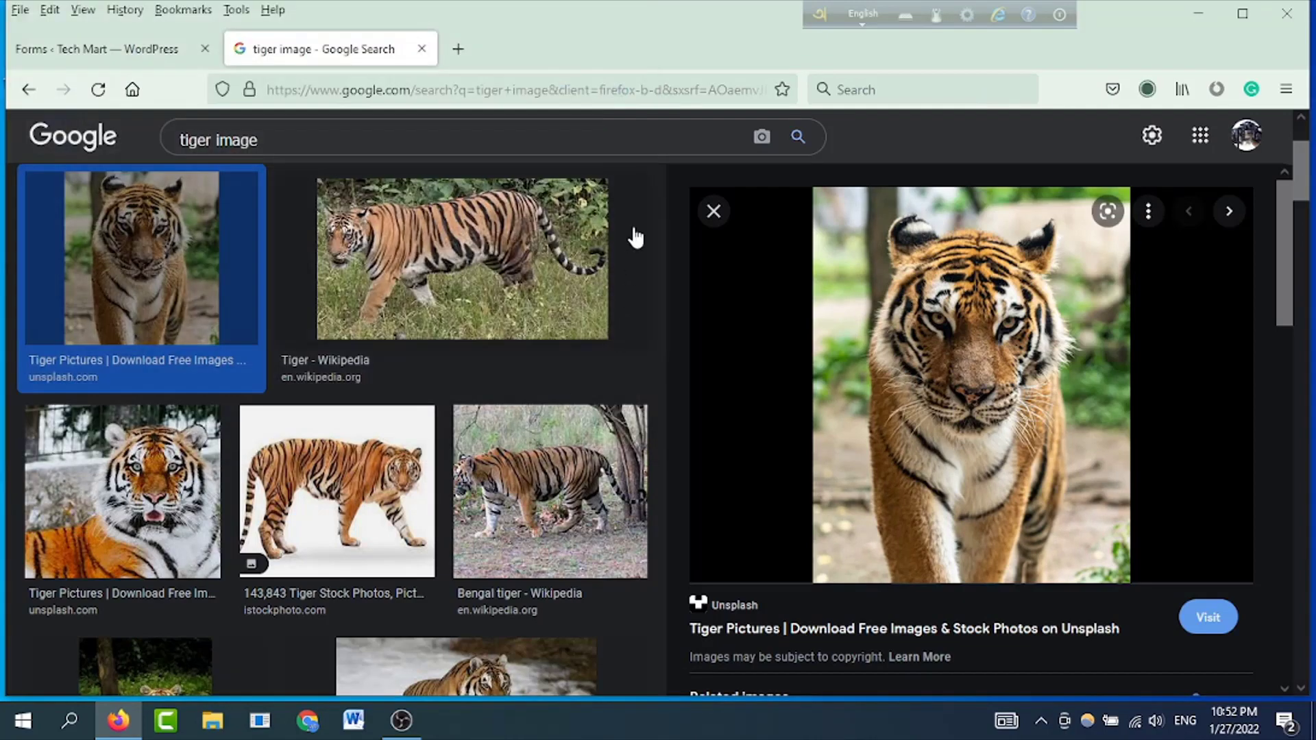
# Step: Change the Google image search to "cow image" and run it
pyautogui.moveTo(259, 139); pyautogui.dragTo(179, 139)
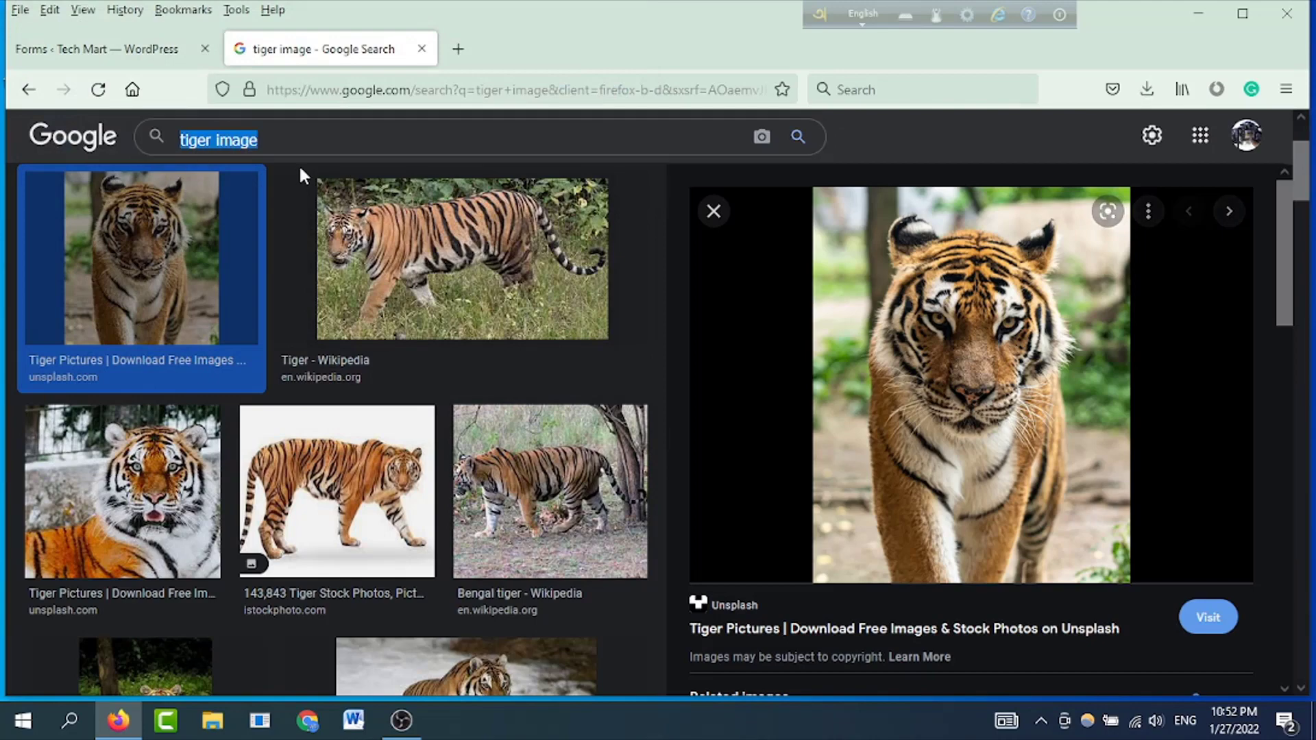
pyautogui.click(233, 140)
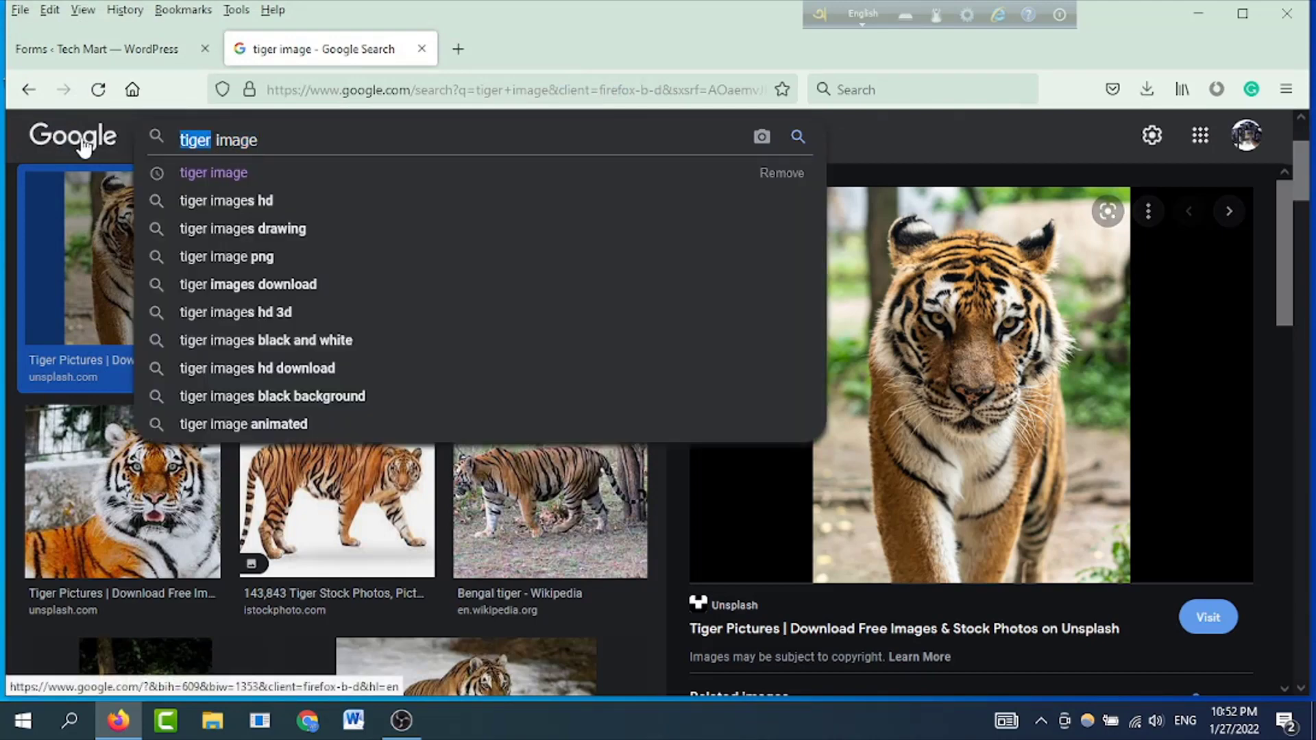
pyautogui.write('cow')
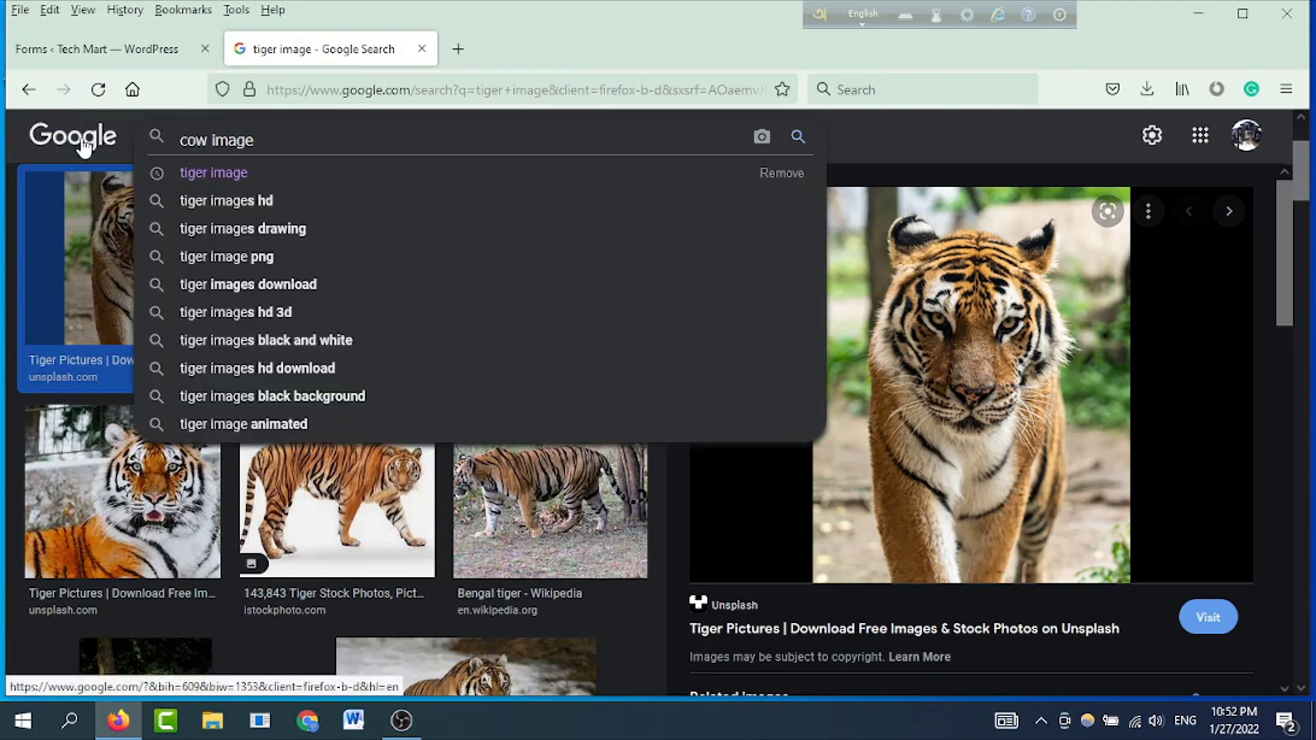
pyautogui.press('Return')
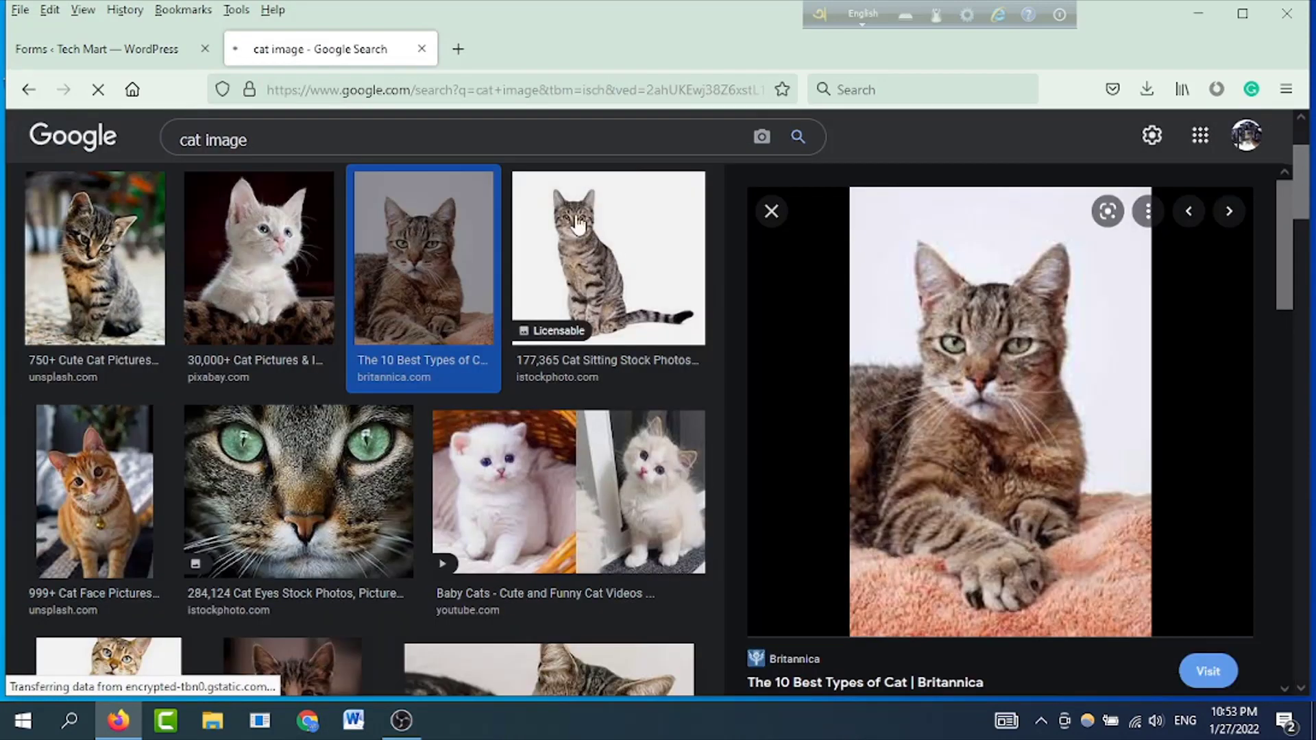
# Step: Return to the form editor, upload the lion picture indfdsfex.jpg from Downloads and use it as the first choice's image
pyautogui.click(87, 53)
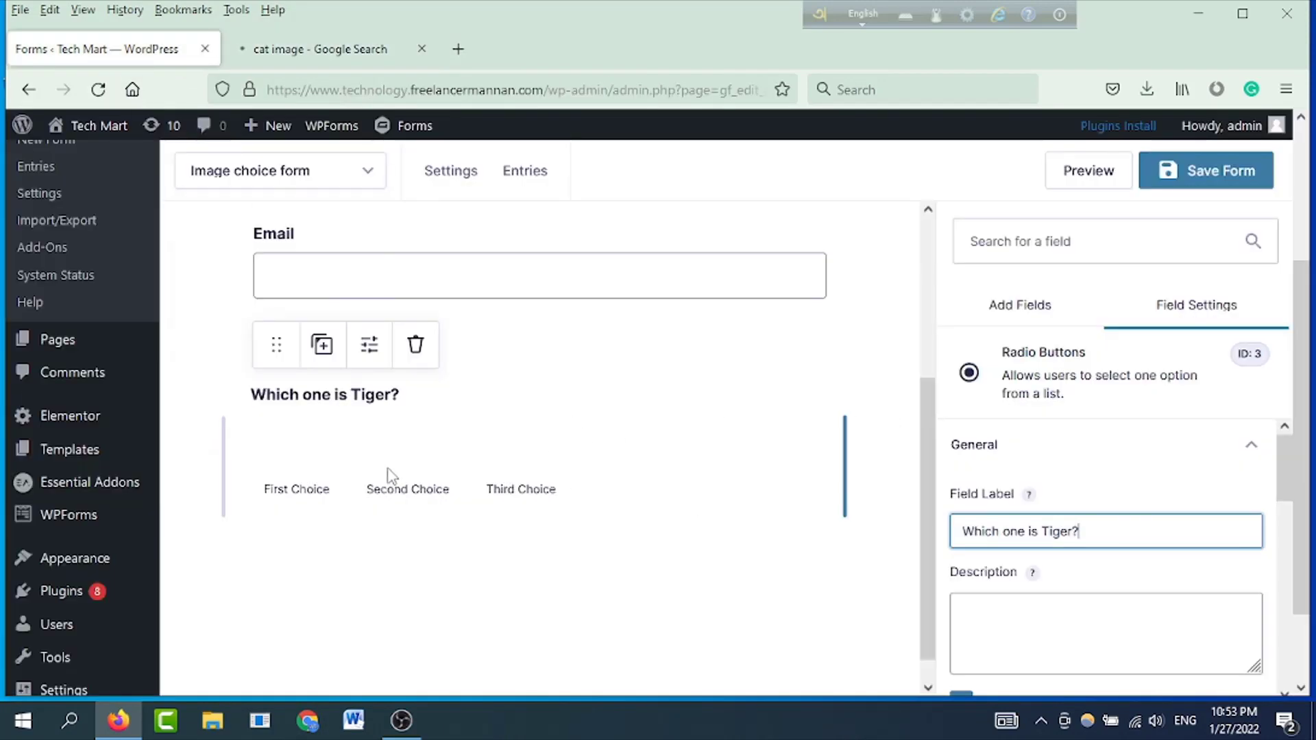
pyautogui.scroll(-5, 1163, 517)
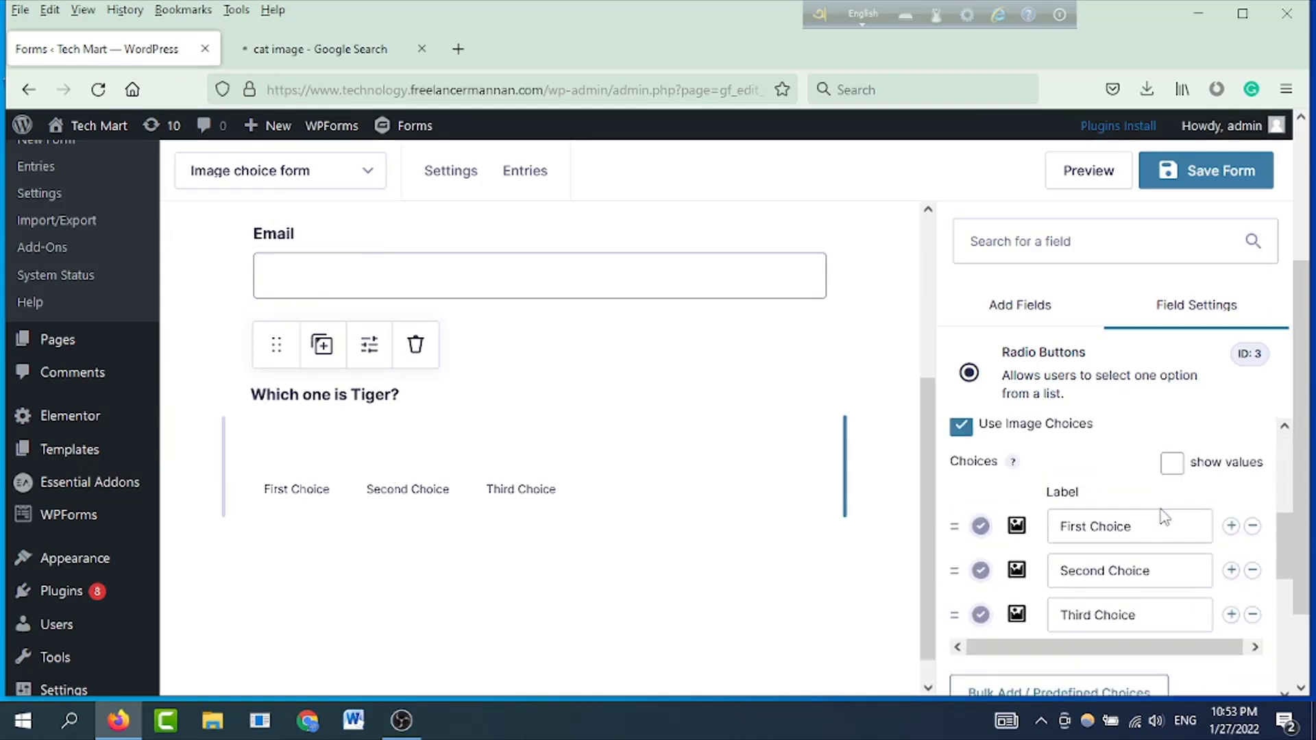
pyautogui.click(1017, 528)
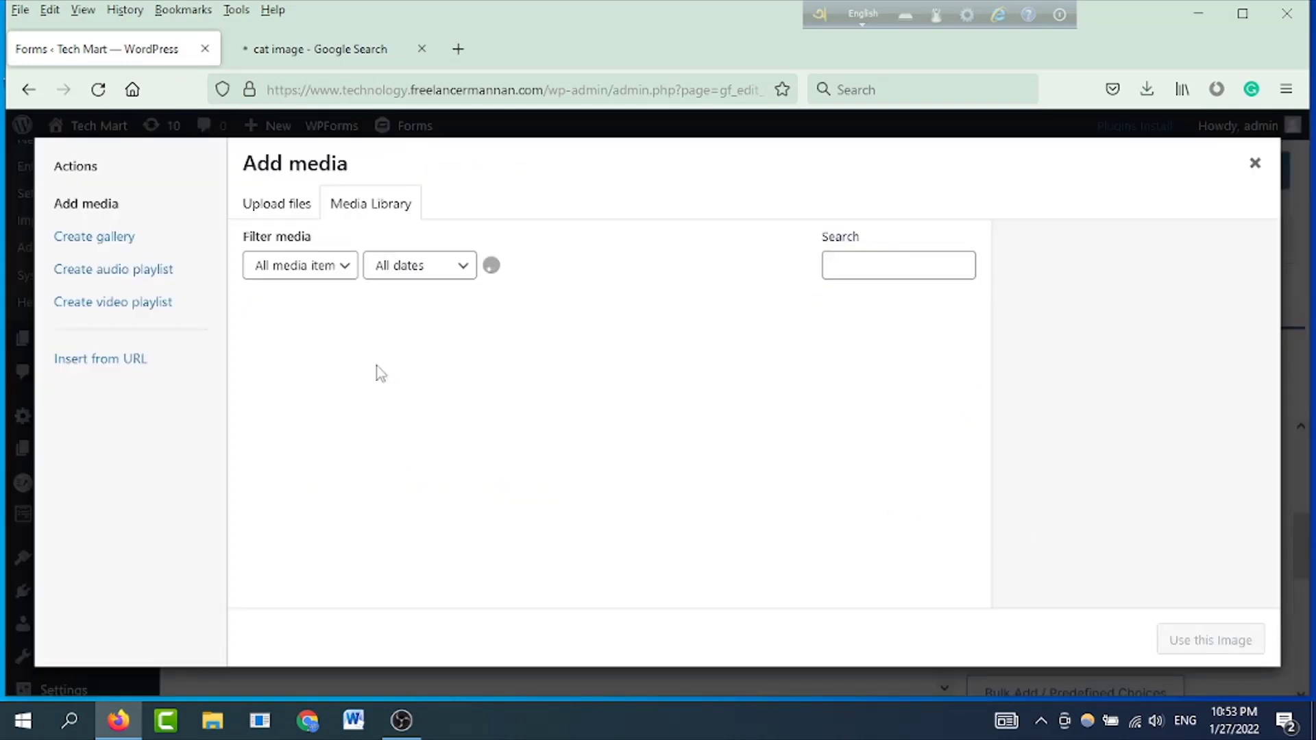
pyautogui.click(278, 204)
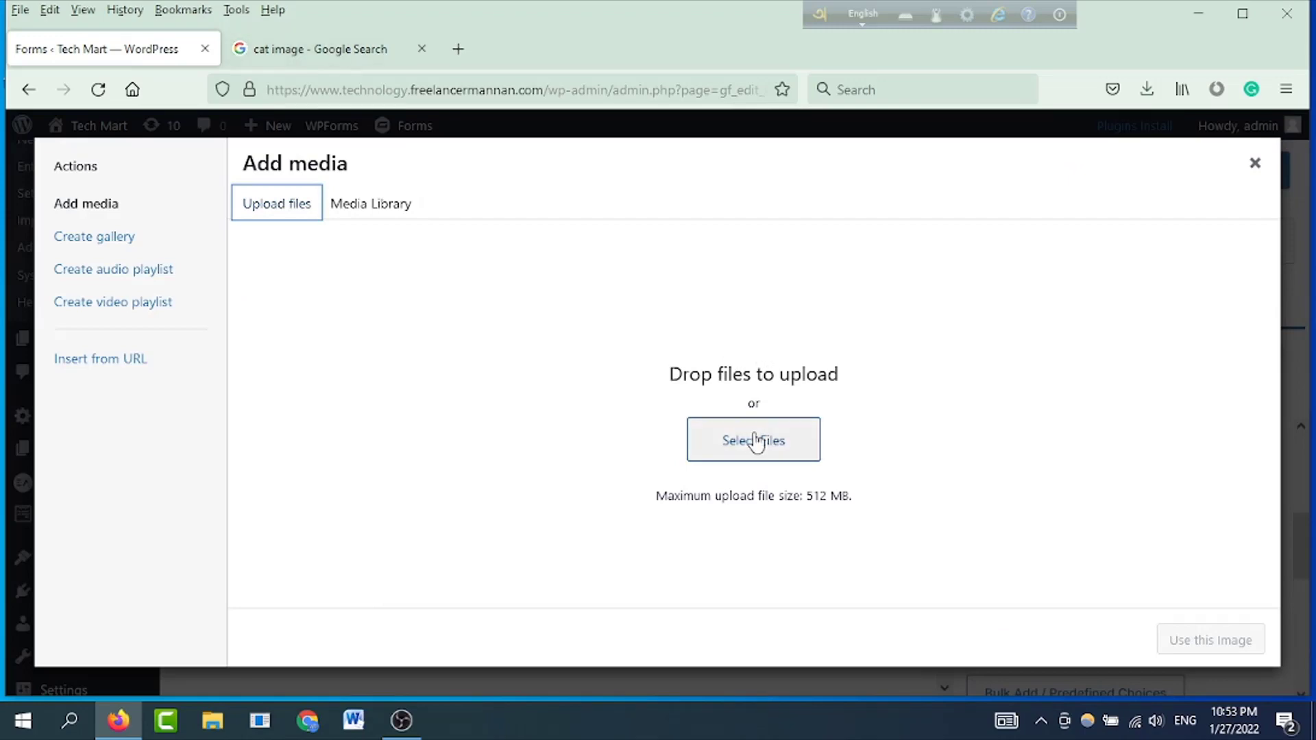
pyautogui.click(727, 457)
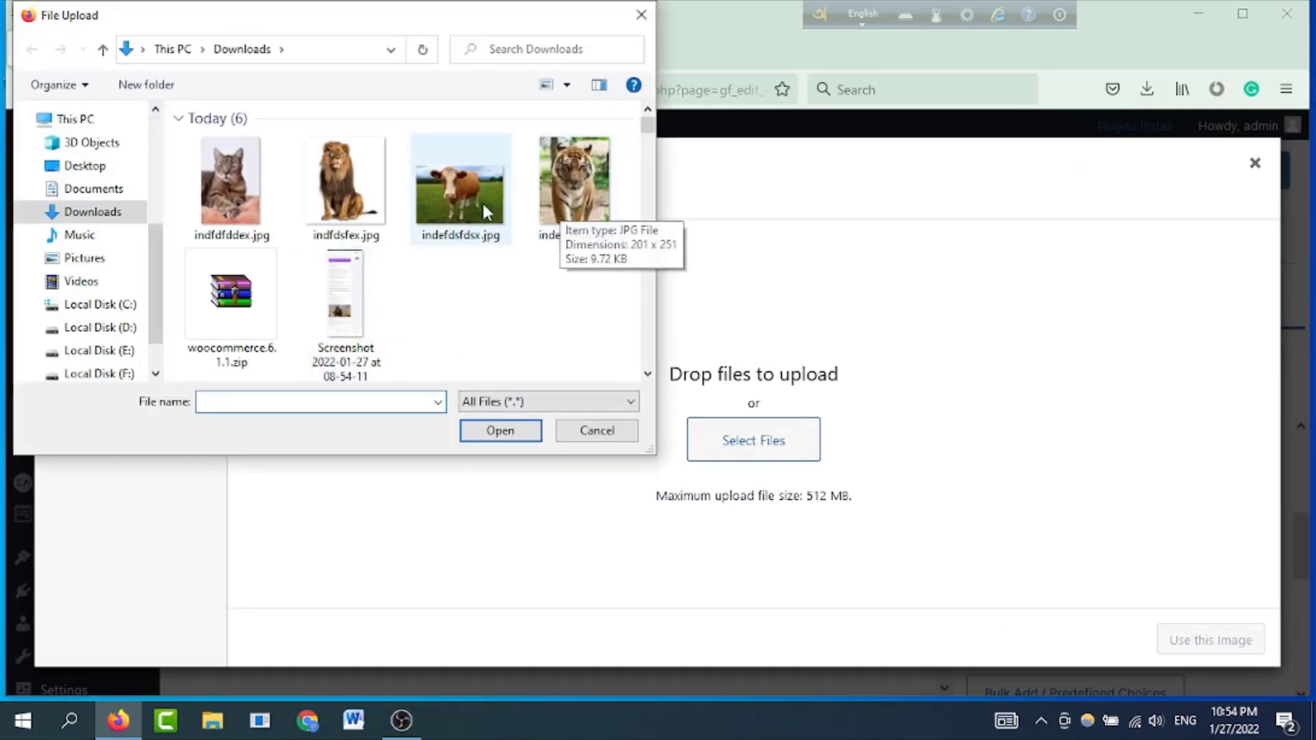
pyautogui.click(348, 199)
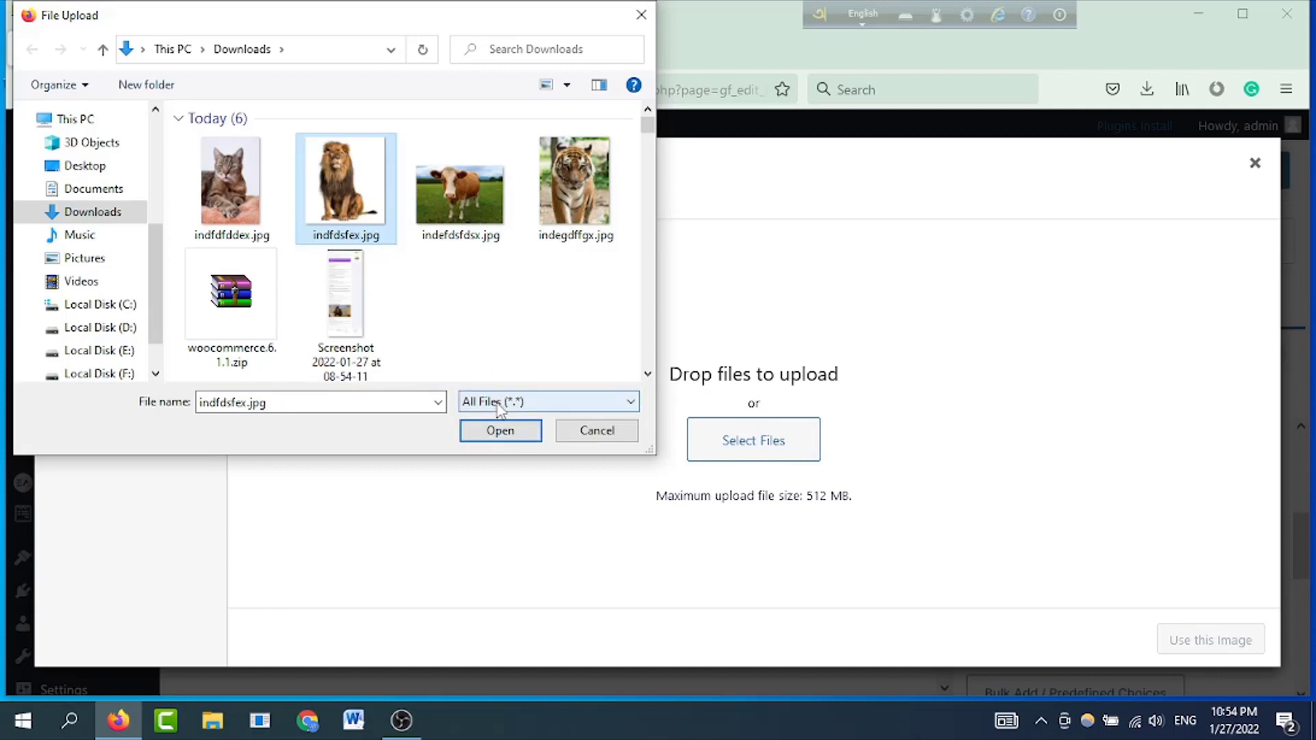
pyautogui.click(501, 429)
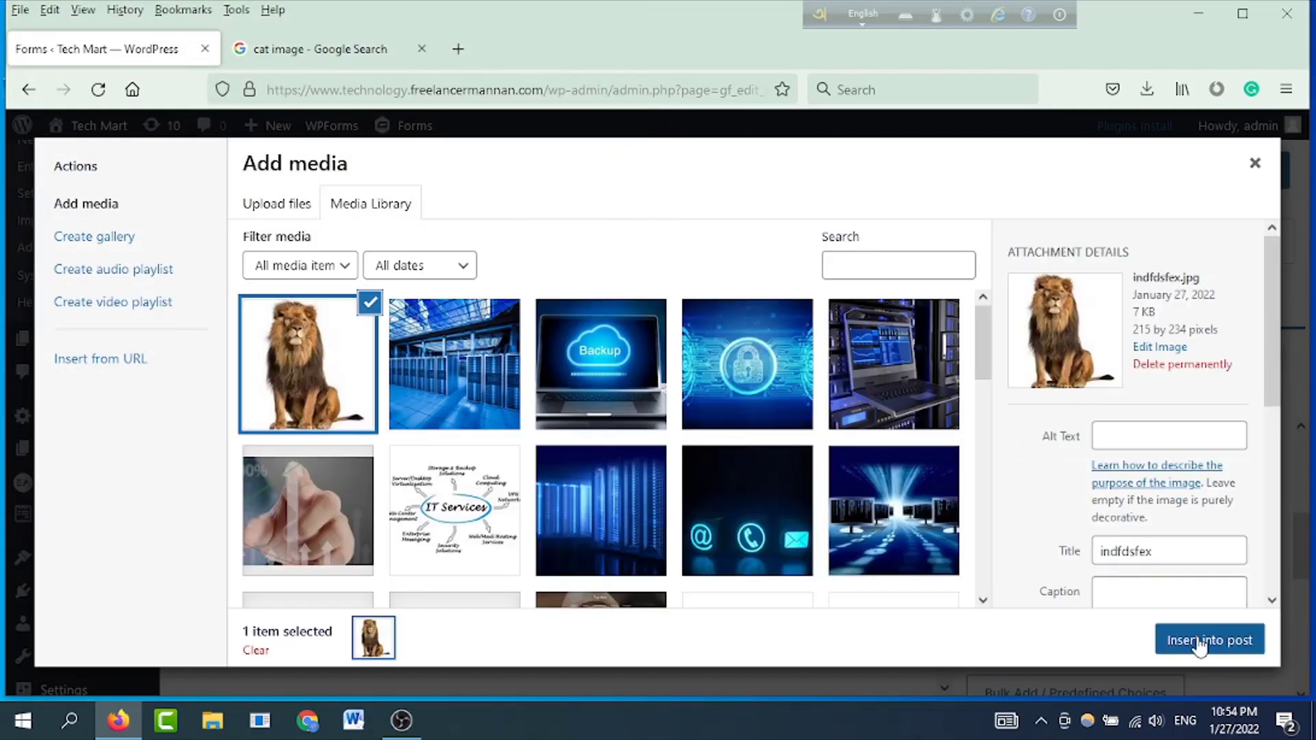
pyautogui.click(1210, 639)
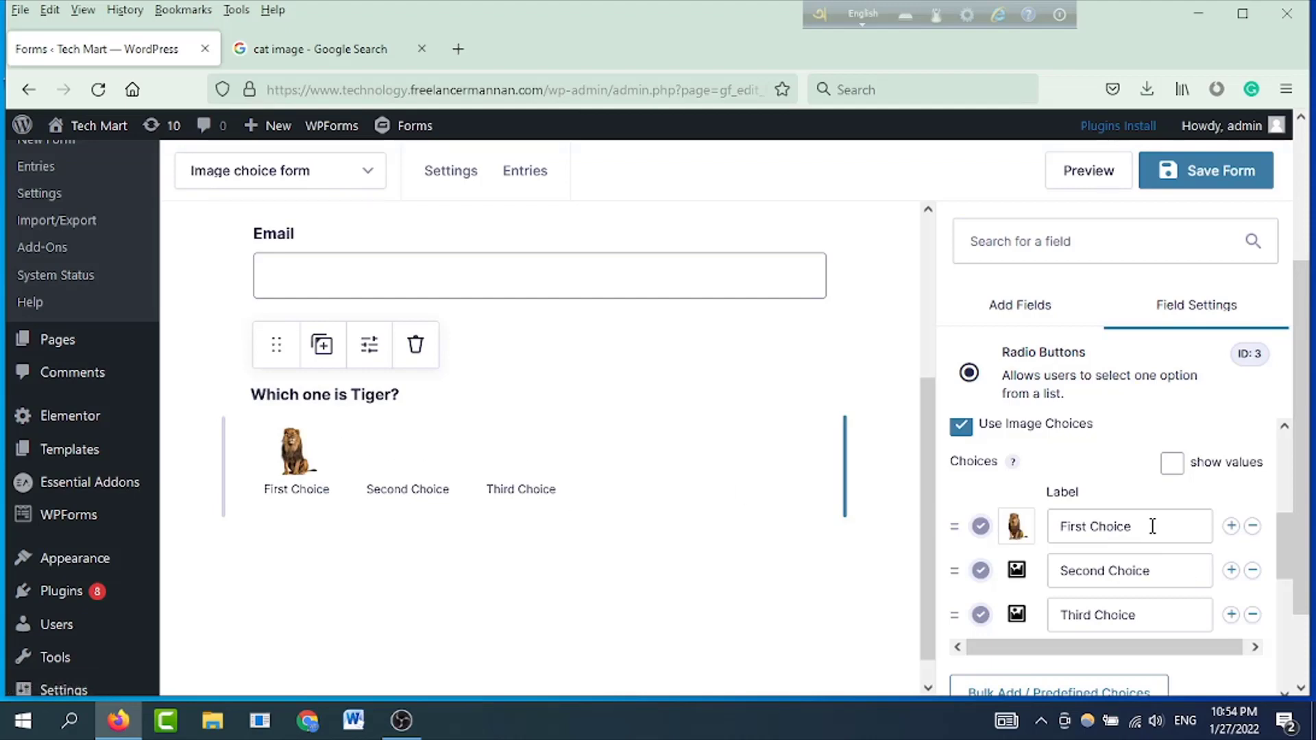
# Step: Clear the label text of the first, second and third choices
pyautogui.moveTo(1152, 526); pyautogui.dragTo(1034, 520)
pyautogui.press('BackSpace')
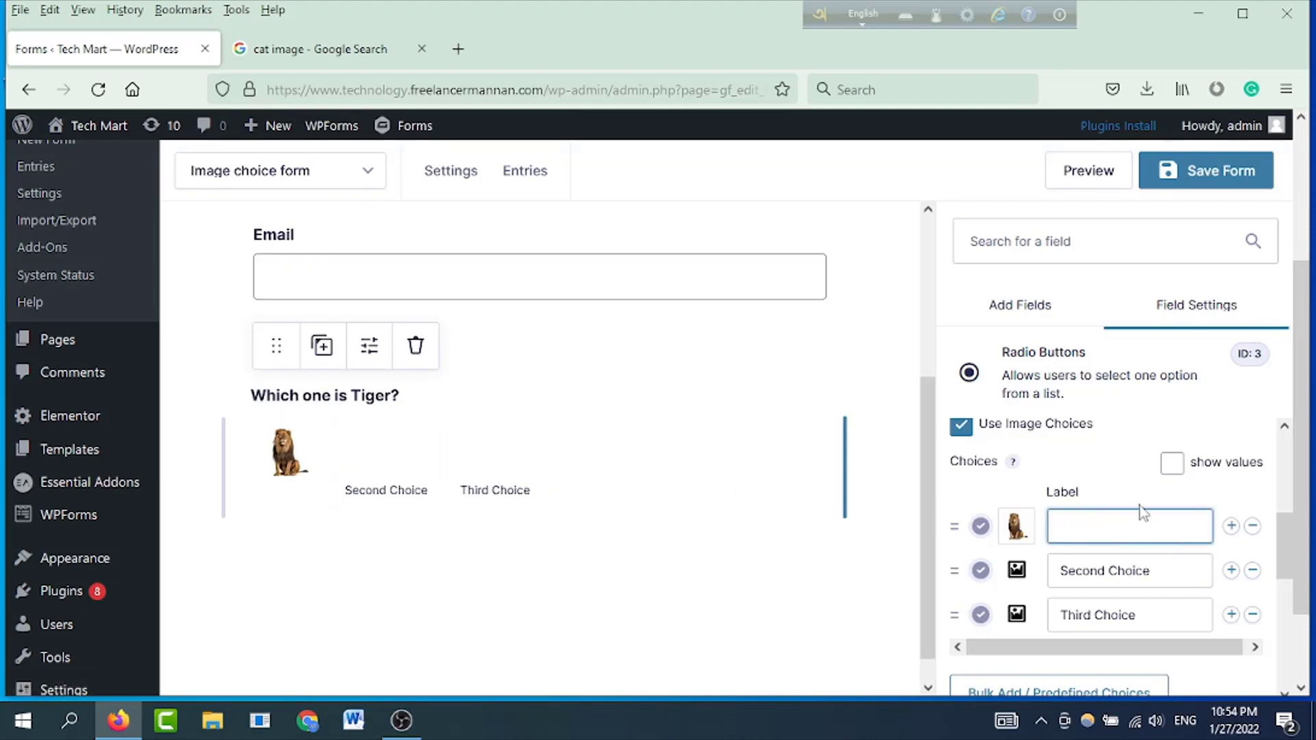
pyautogui.moveTo(1151, 580); pyautogui.dragTo(1059, 573)
pyautogui.press('BackSpace')
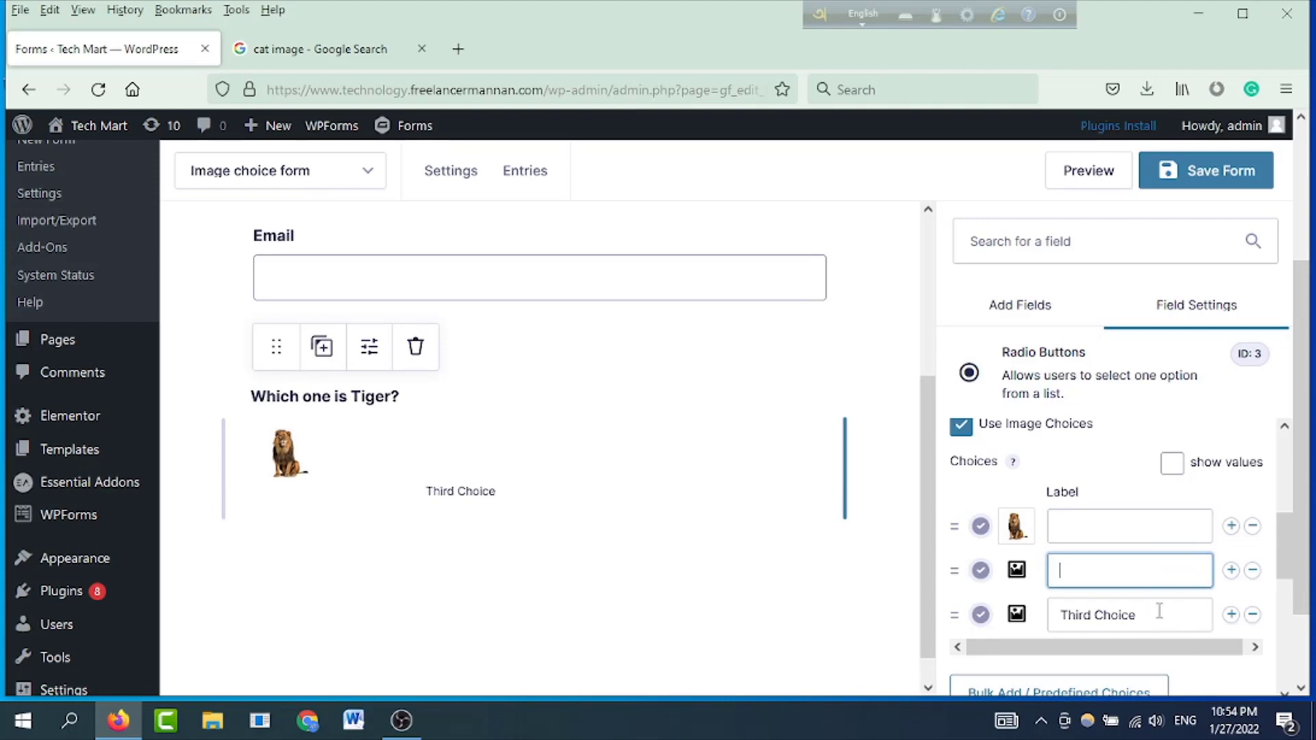
pyautogui.moveTo(1157, 612); pyautogui.dragTo(1079, 610)
pyautogui.press('BackSpace')
# Step: Upload the cat, cow and tiger pictures from Downloads together and use the tiger picture indegdffgx.jpg as the second choice's image
pyautogui.click(1017, 570)
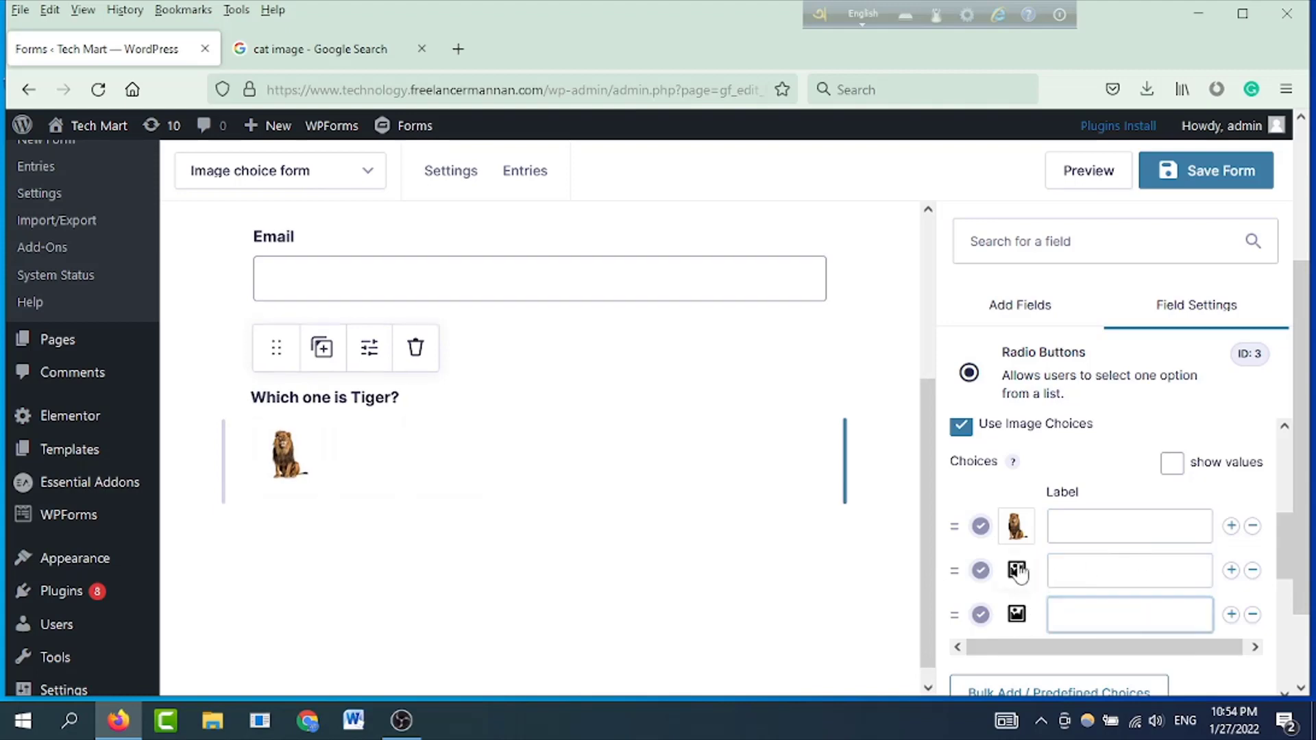
pyautogui.click(278, 206)
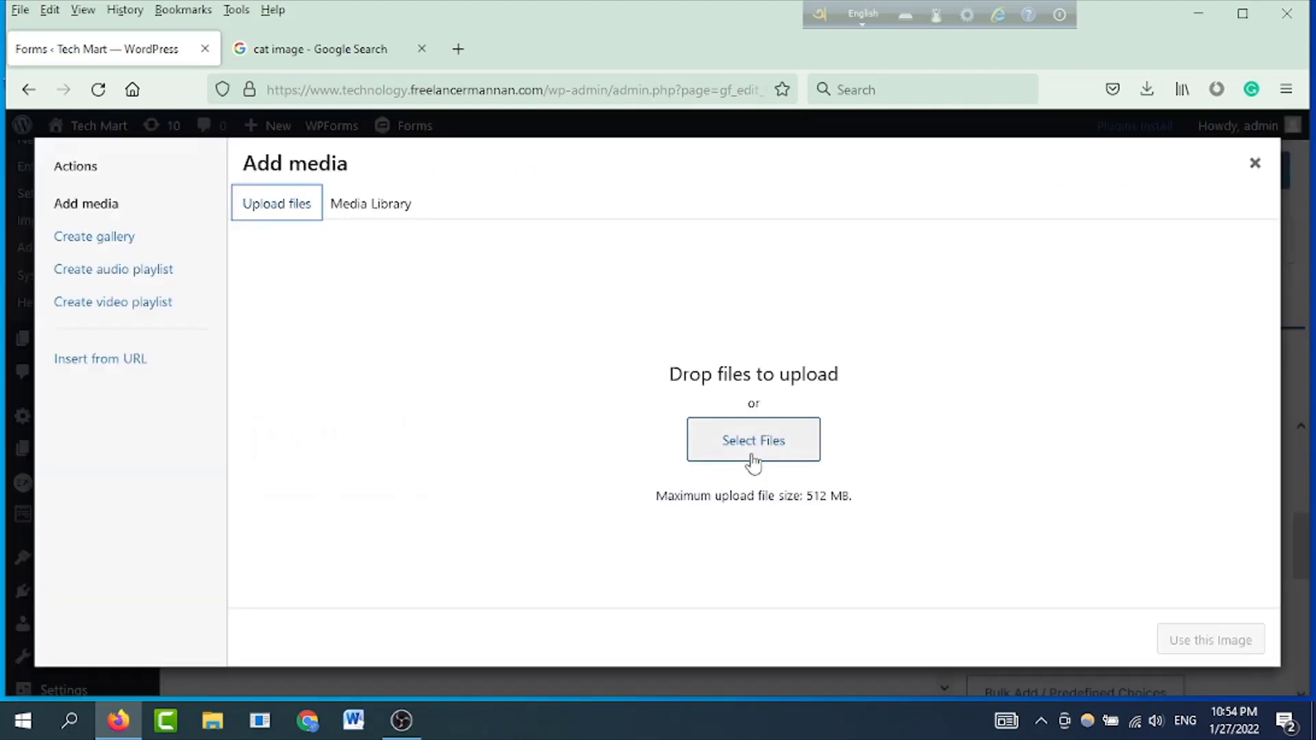
pyautogui.click(713, 438)
pyautogui.click(231, 182)
pyautogui.keyDown('ctrl'); pyautogui.click(461, 185); pyautogui.keyUp('ctrl')
pyautogui.keyDown('ctrl'); pyautogui.click(588, 236); pyautogui.keyUp('ctrl')
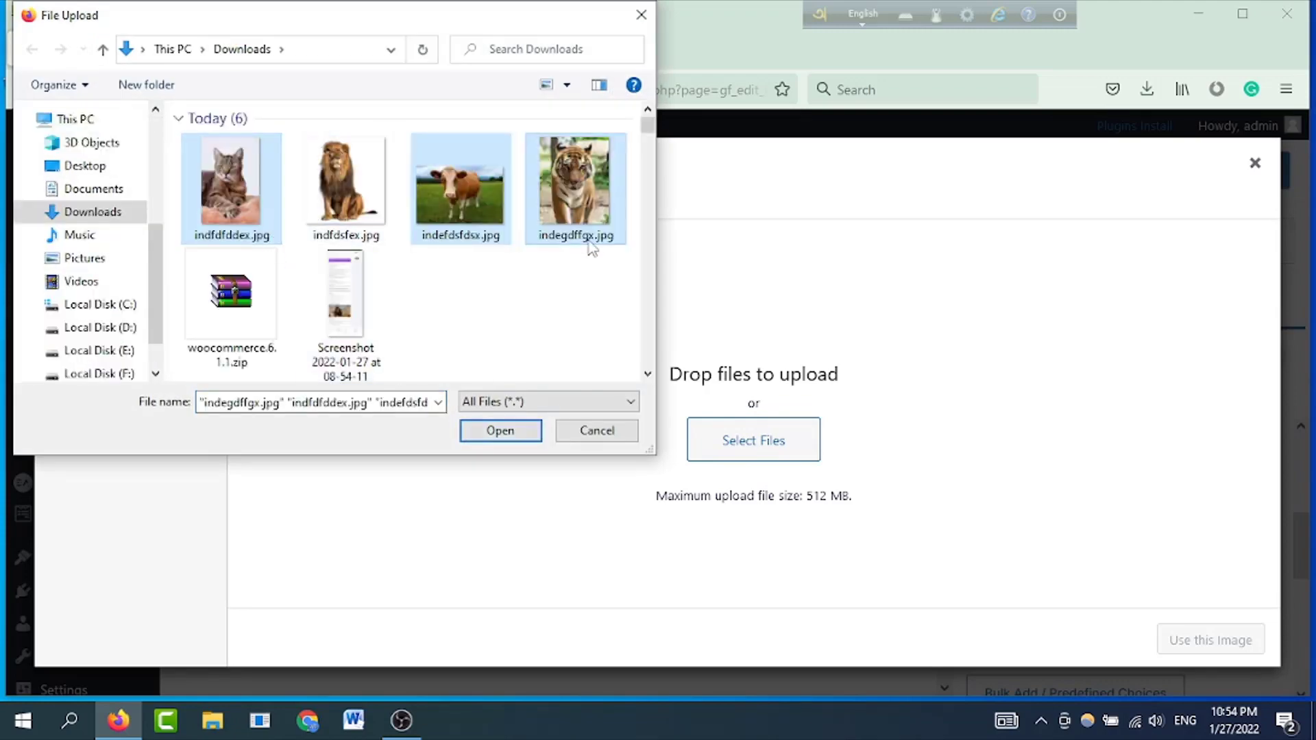
pyautogui.click(500, 430)
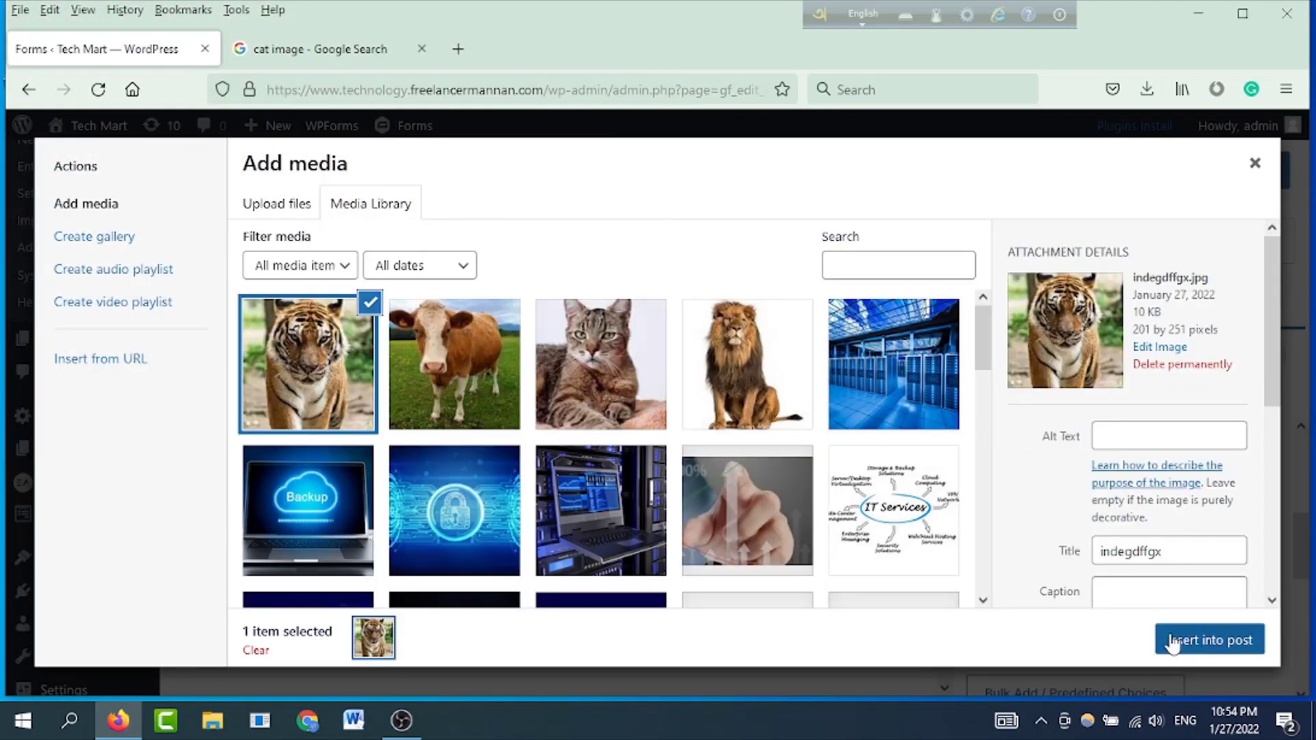
pyautogui.click(1192, 644)
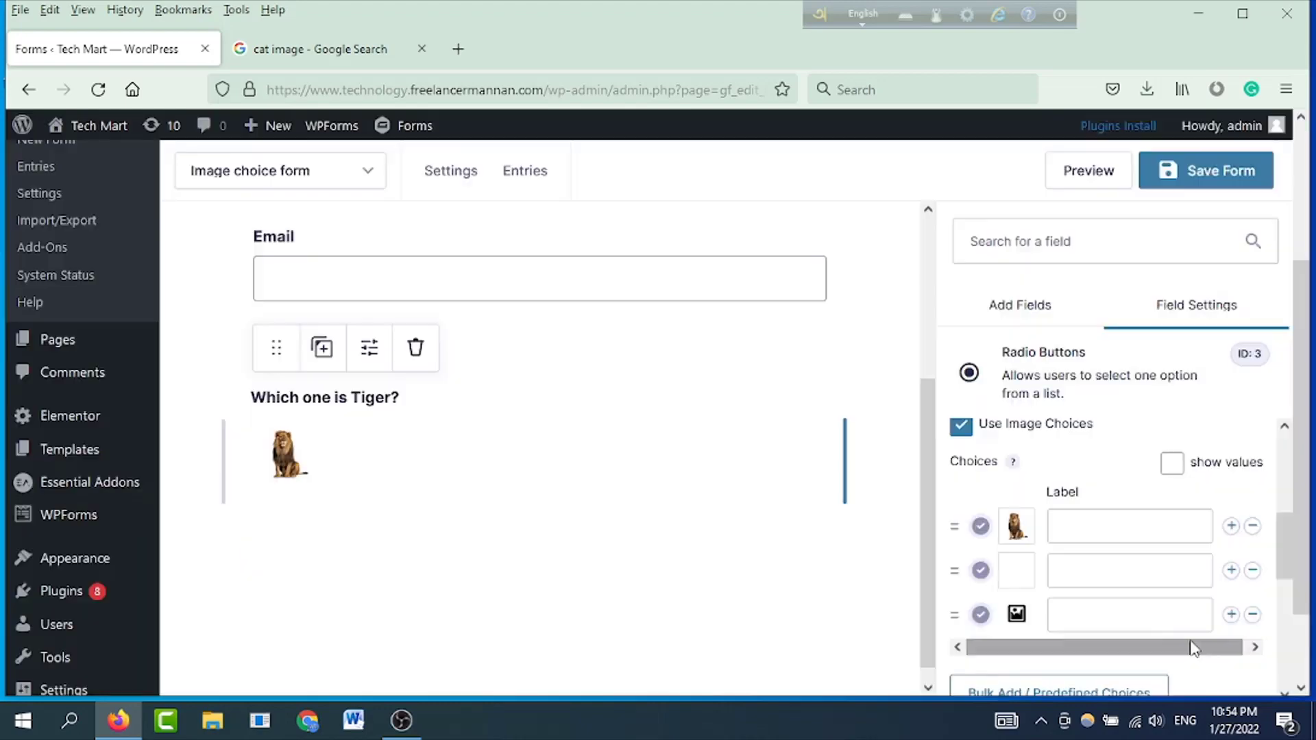
# Step: Use the cow picture indefdsfdsx.jpg from the media library as the third choice's image
pyautogui.click(1015, 615)
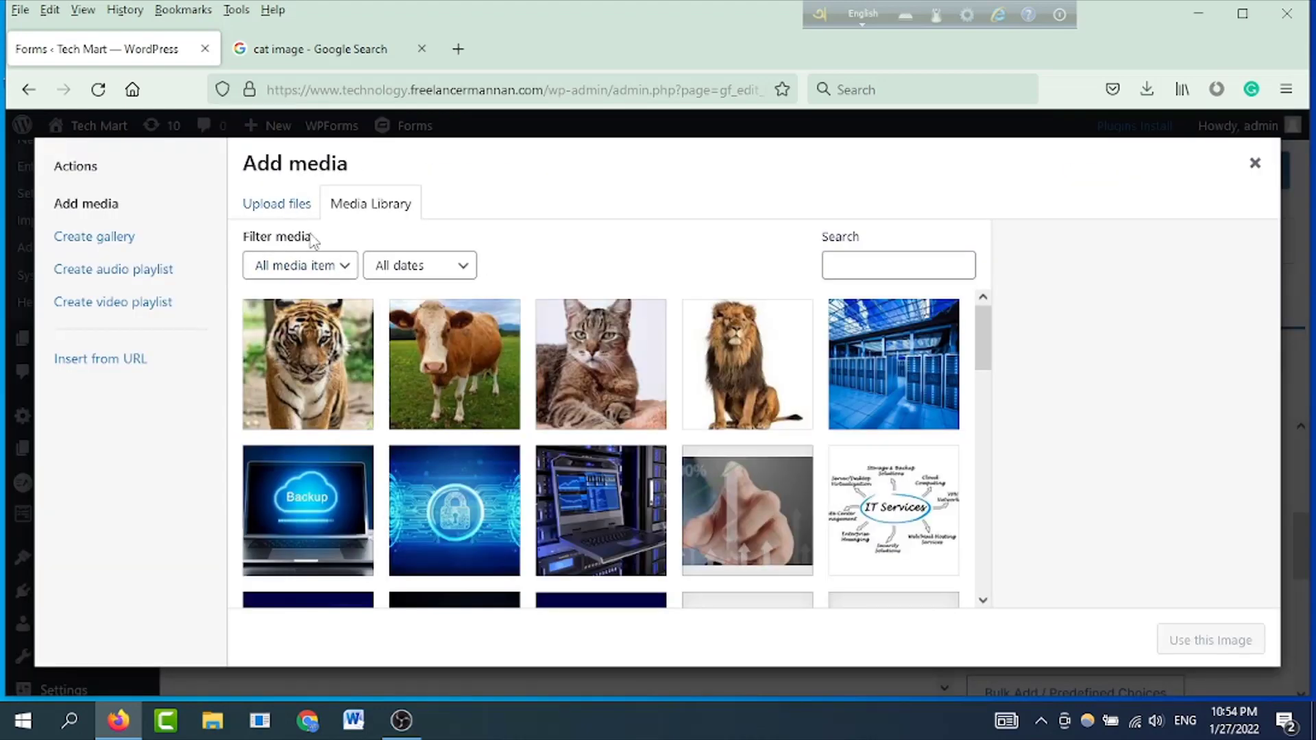
pyautogui.click(492, 373)
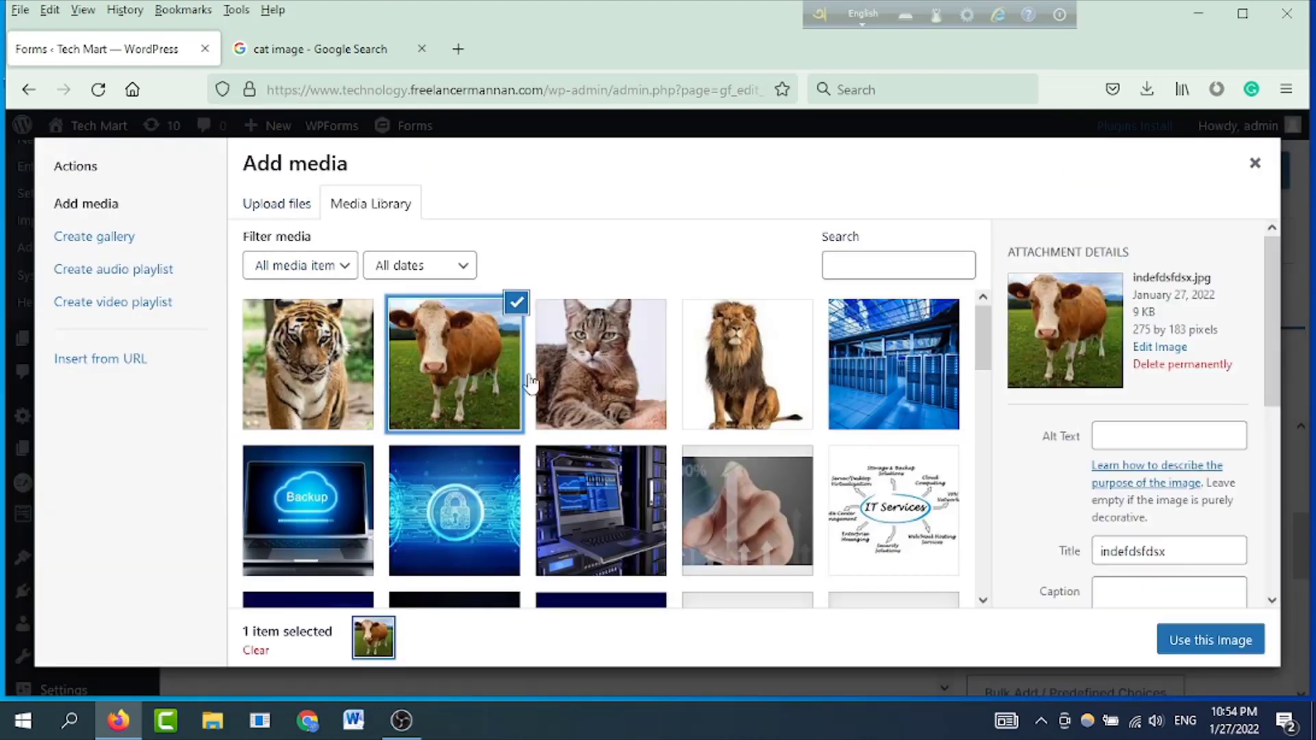
pyautogui.click(1225, 645)
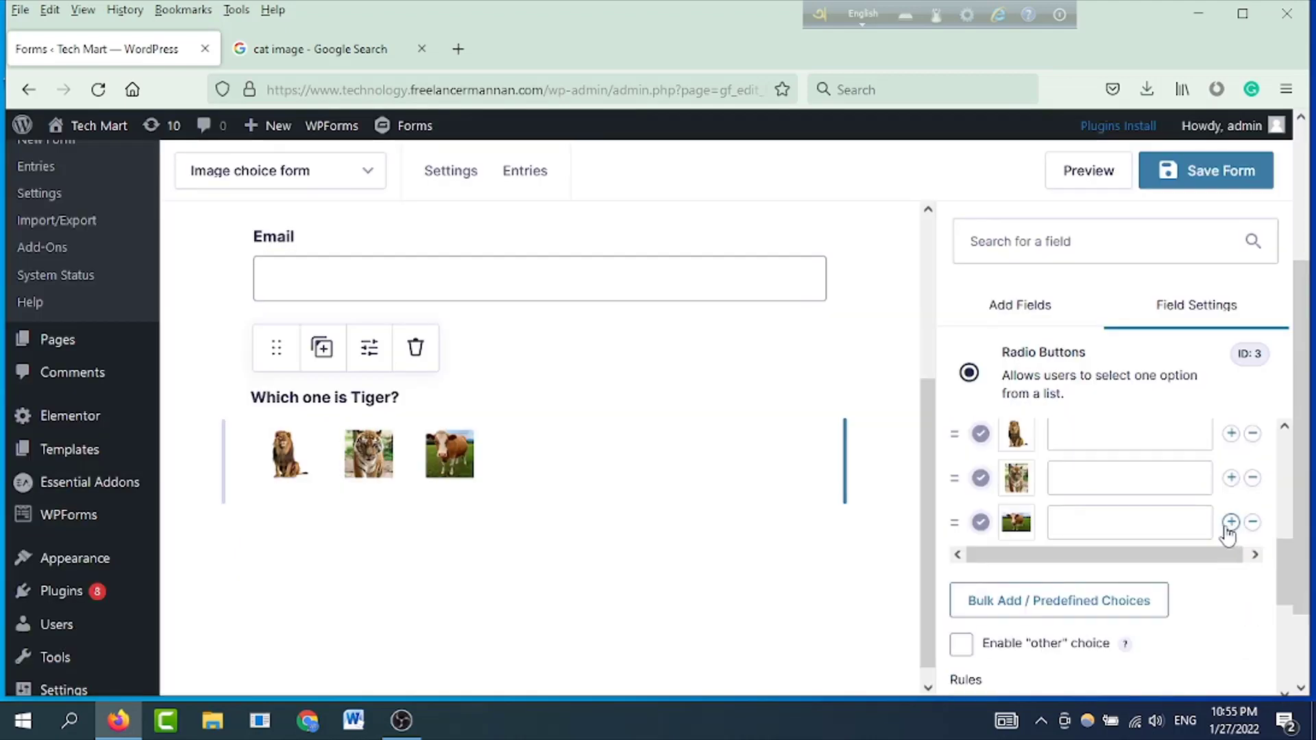
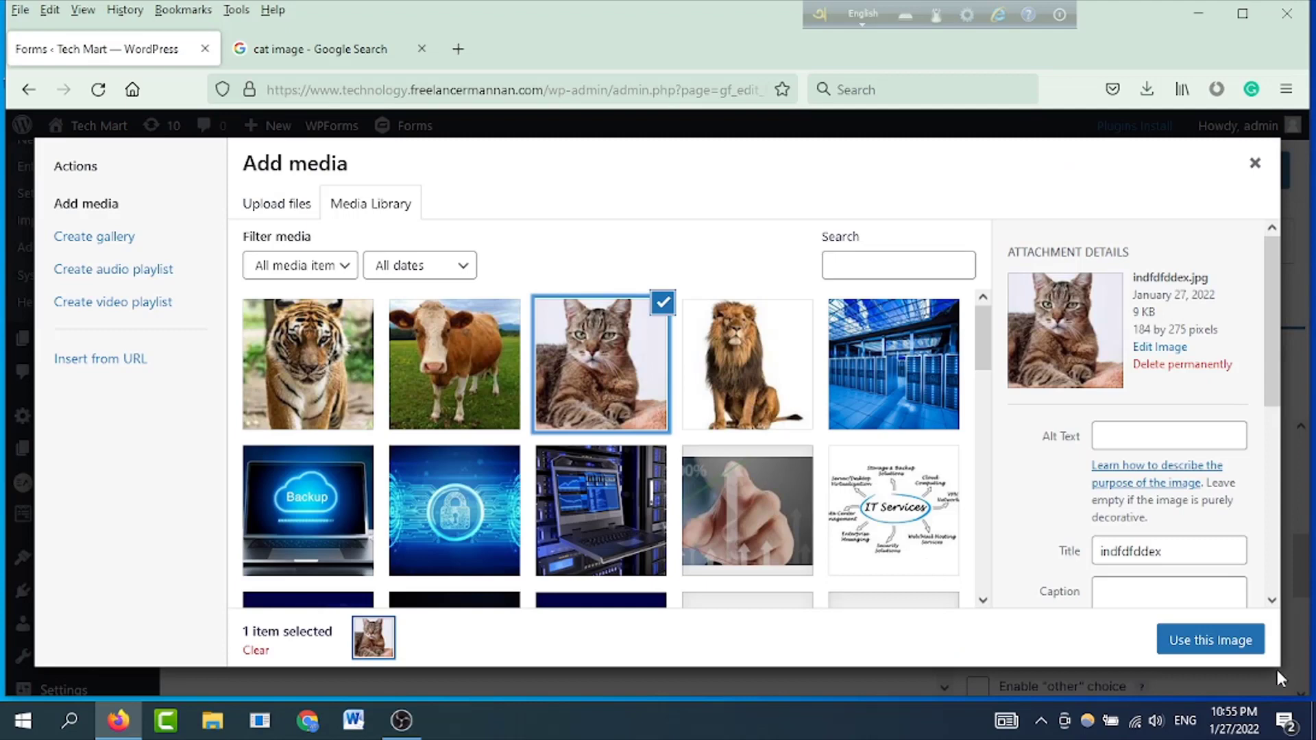
# Step: Use the cat picture indfdfddex.jpg as the fourth choice's image and save the form
pyautogui.click(1244, 643)
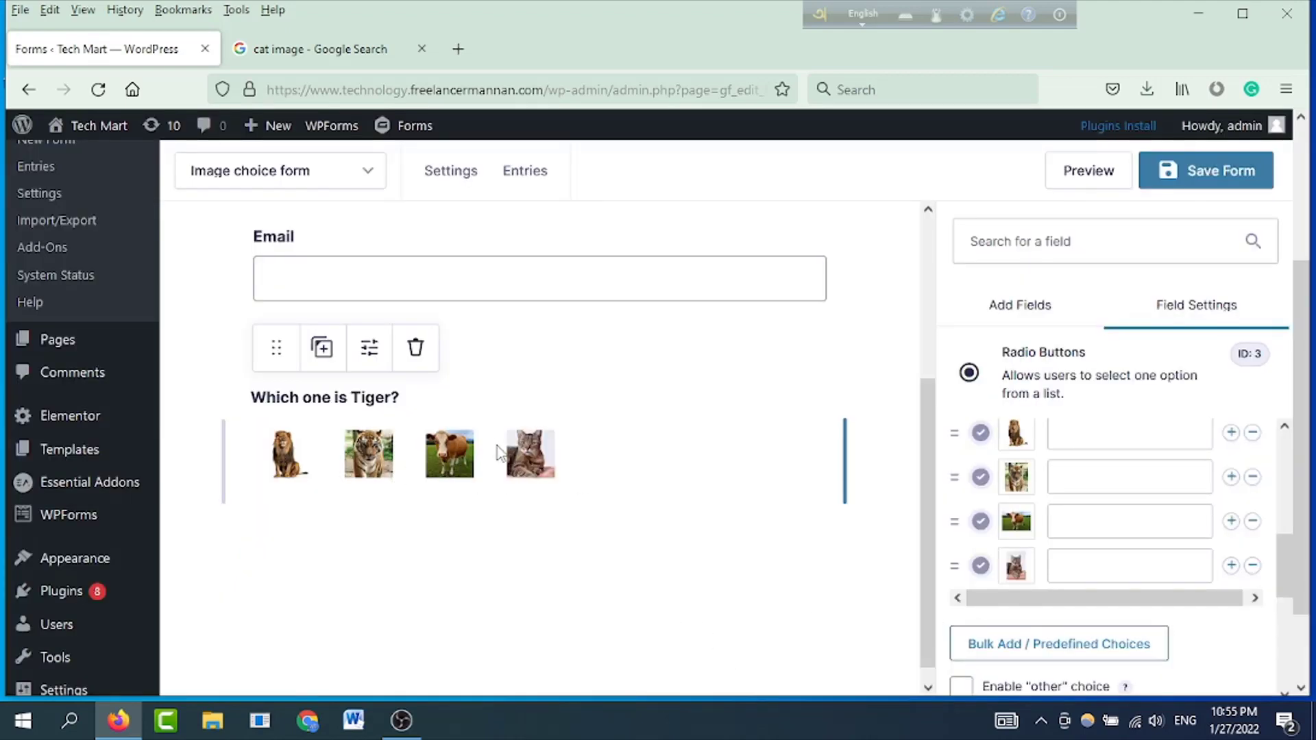
pyautogui.scroll(3, 514, 418)
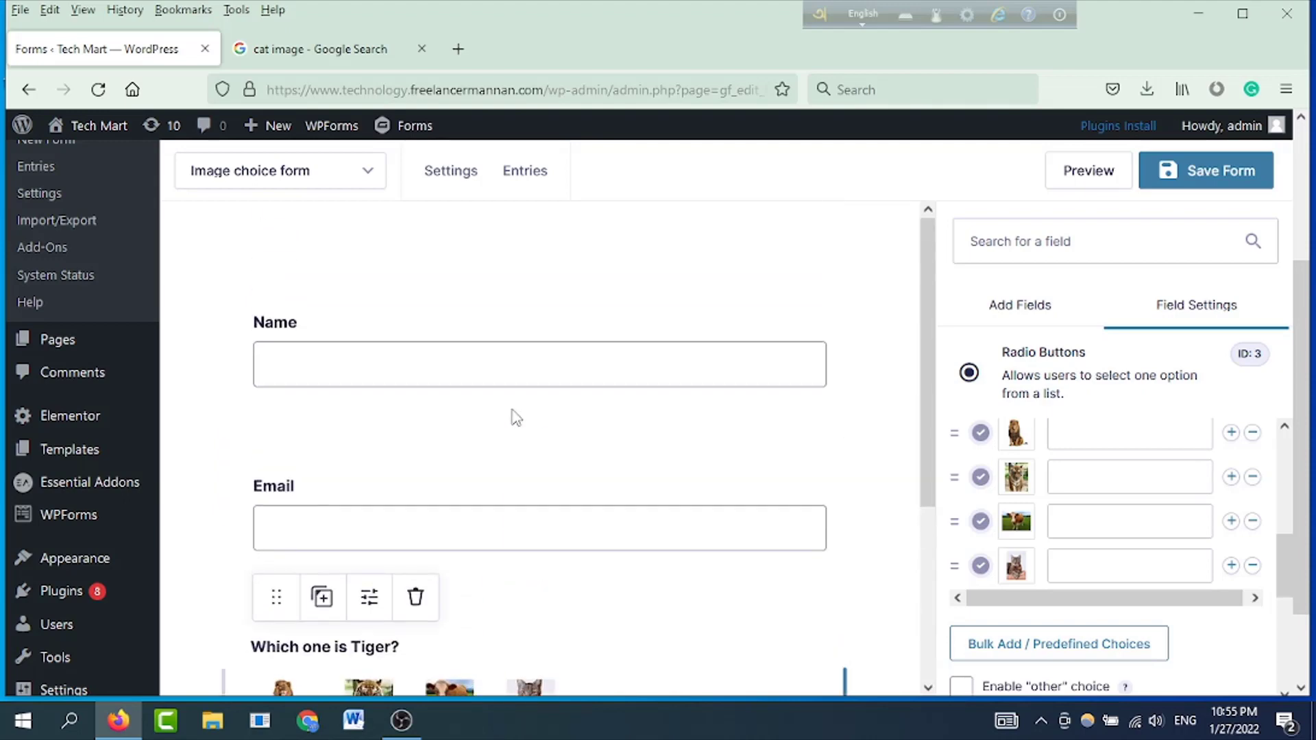
pyautogui.scroll(-4, 514, 418)
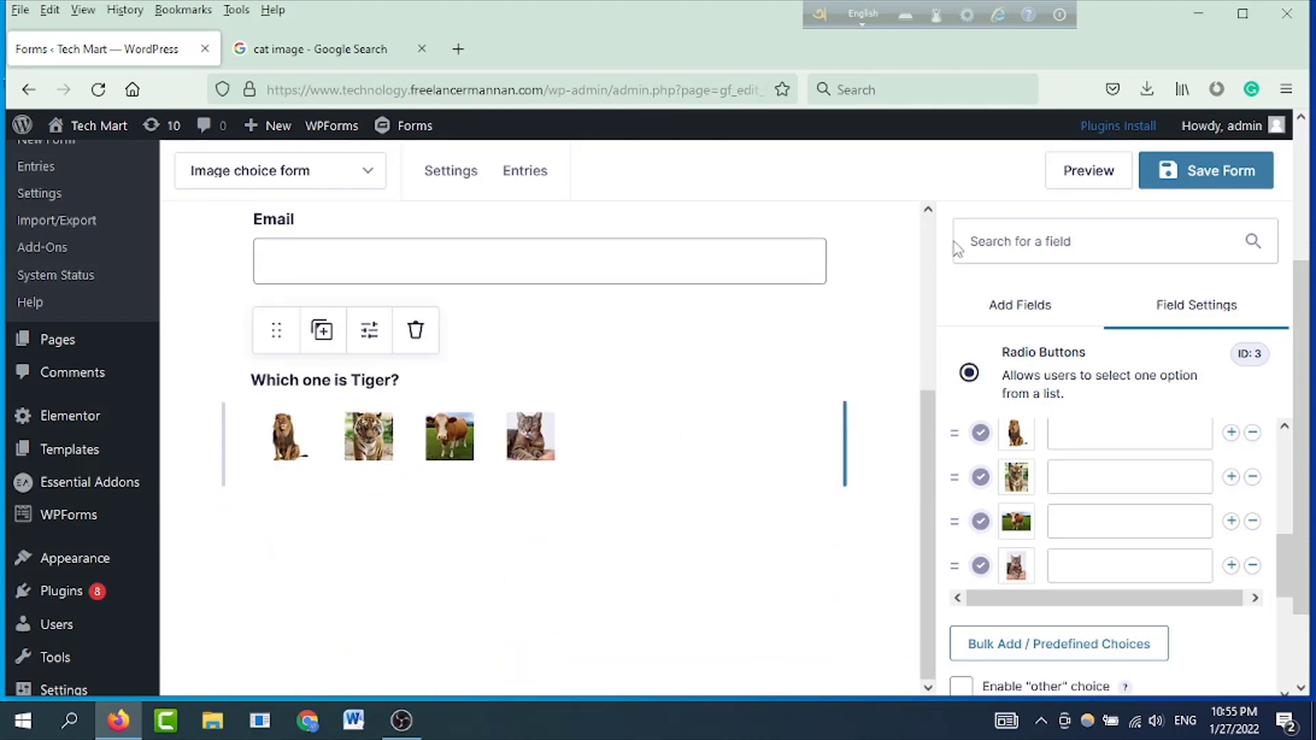
pyautogui.click(1219, 184)
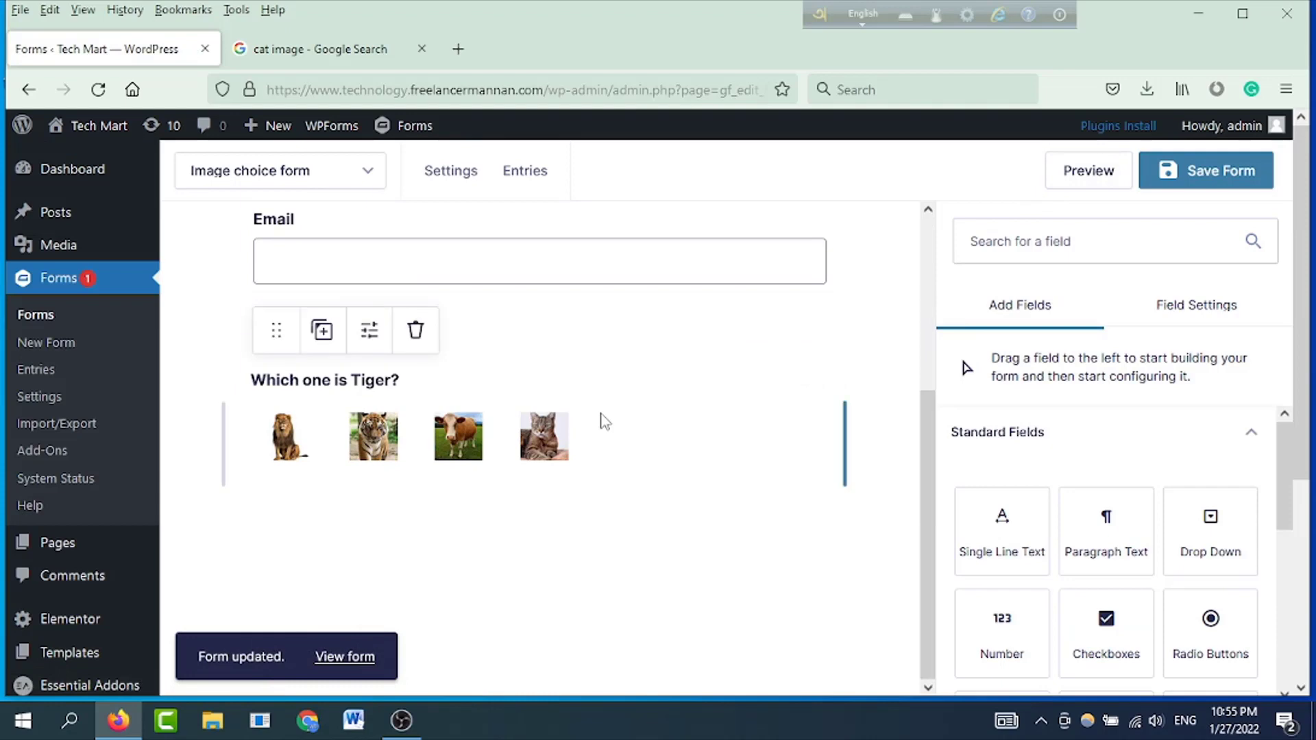
# Step: Preview the form, enter "test" as the name and fill in the test e-mail address
pyautogui.click(1101, 171)
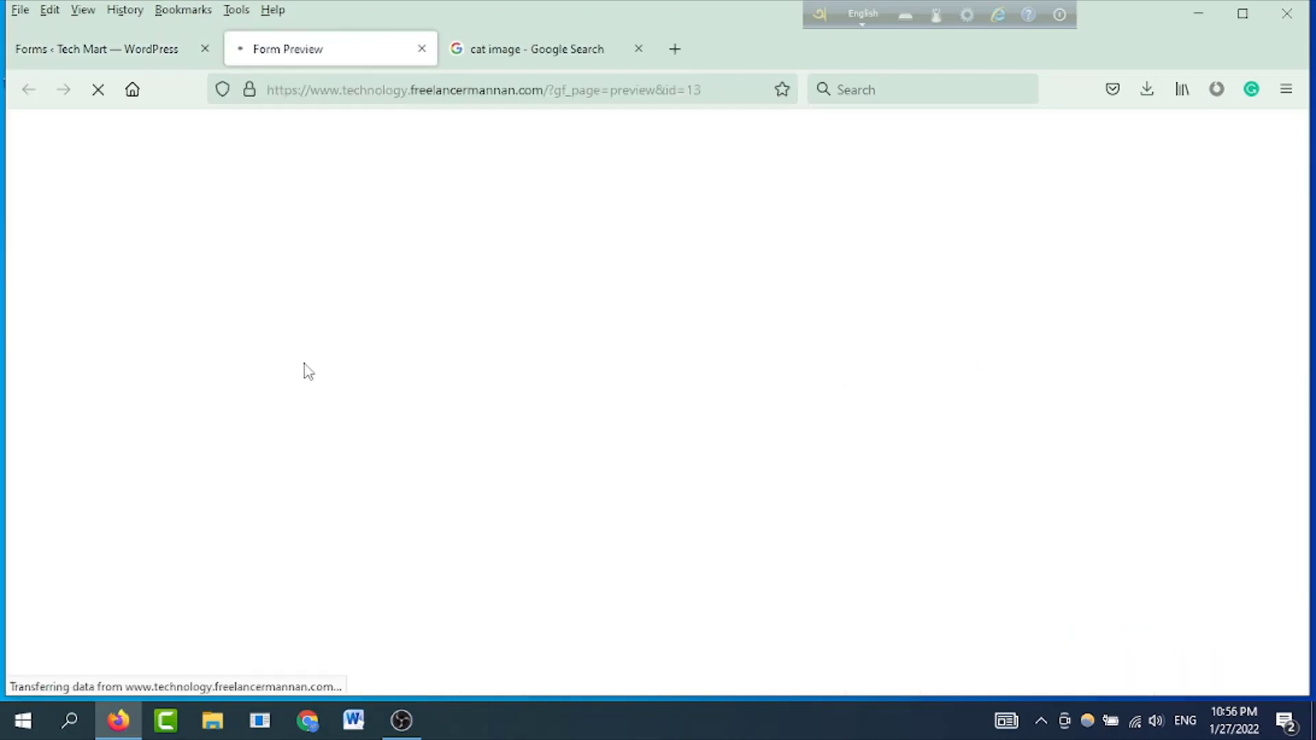
pyautogui.scroll(-2, 190, 529)
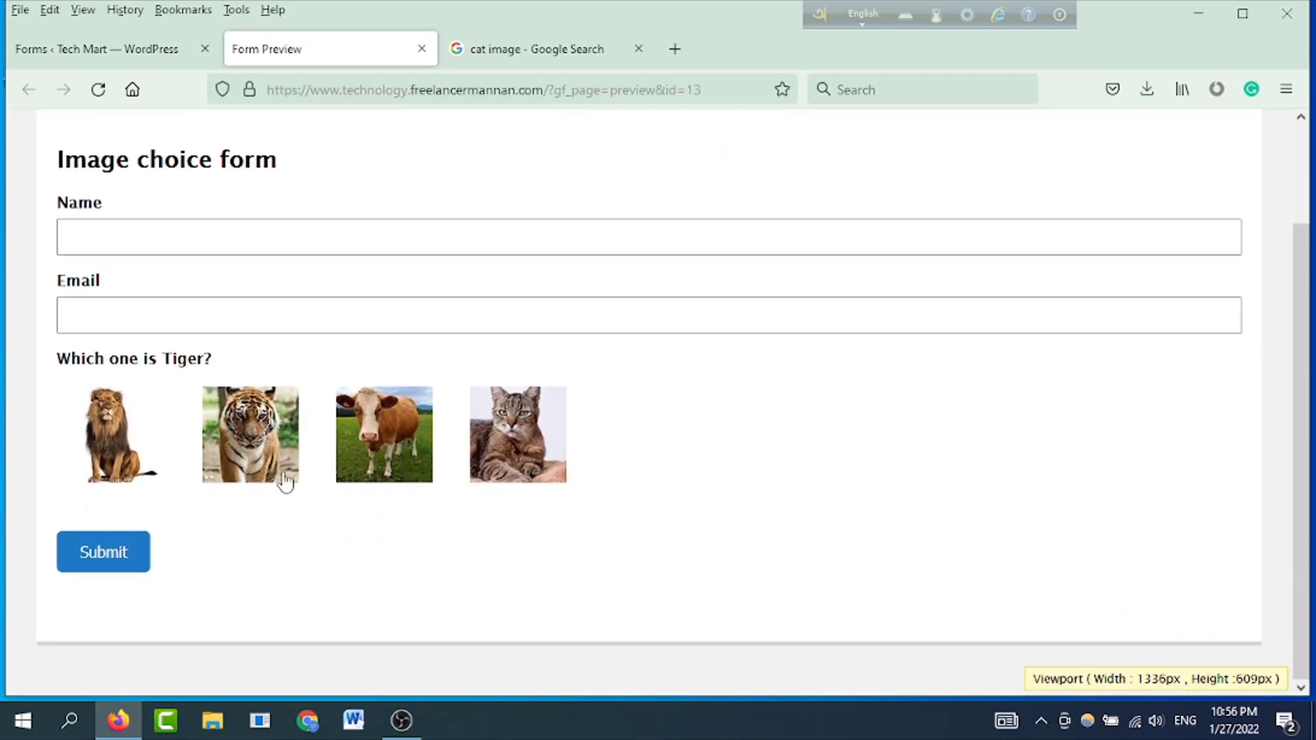
pyautogui.click(658, 244)
pyautogui.write('tes')
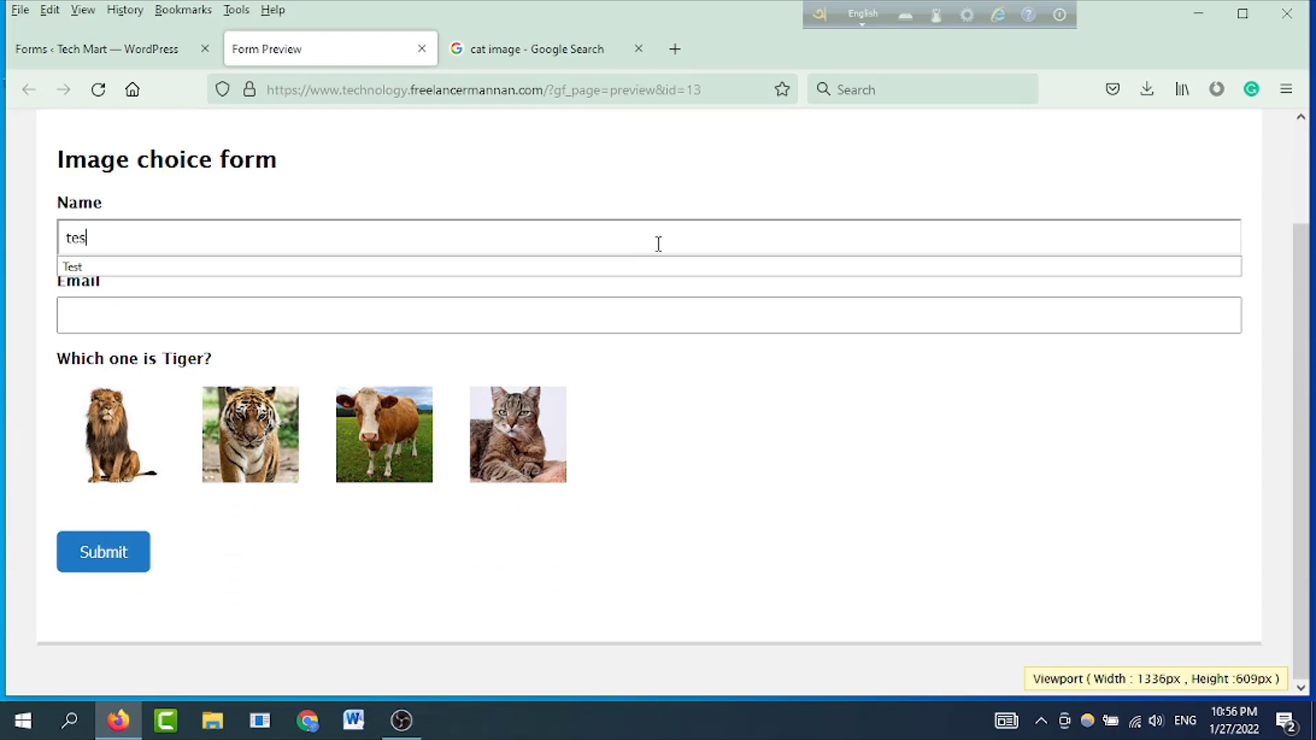
pyautogui.write('t')
pyautogui.click(369, 315)
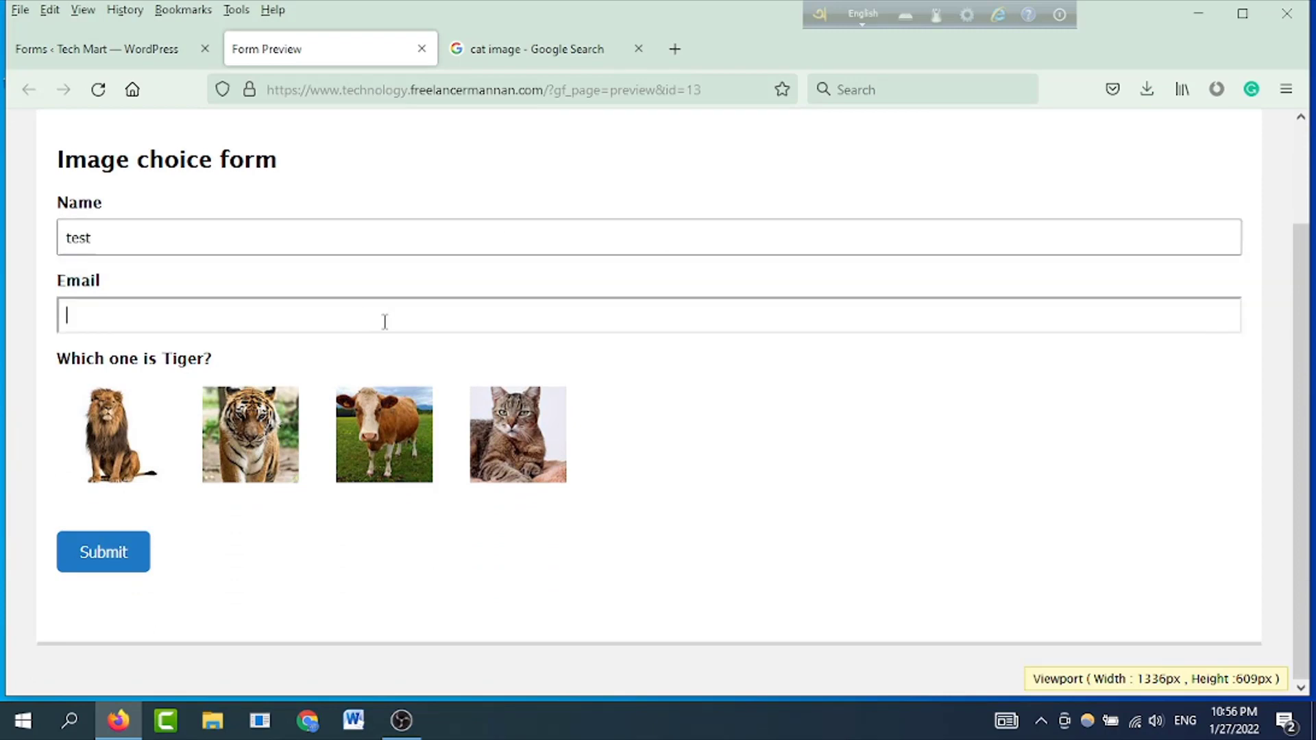
pyautogui.write('test')
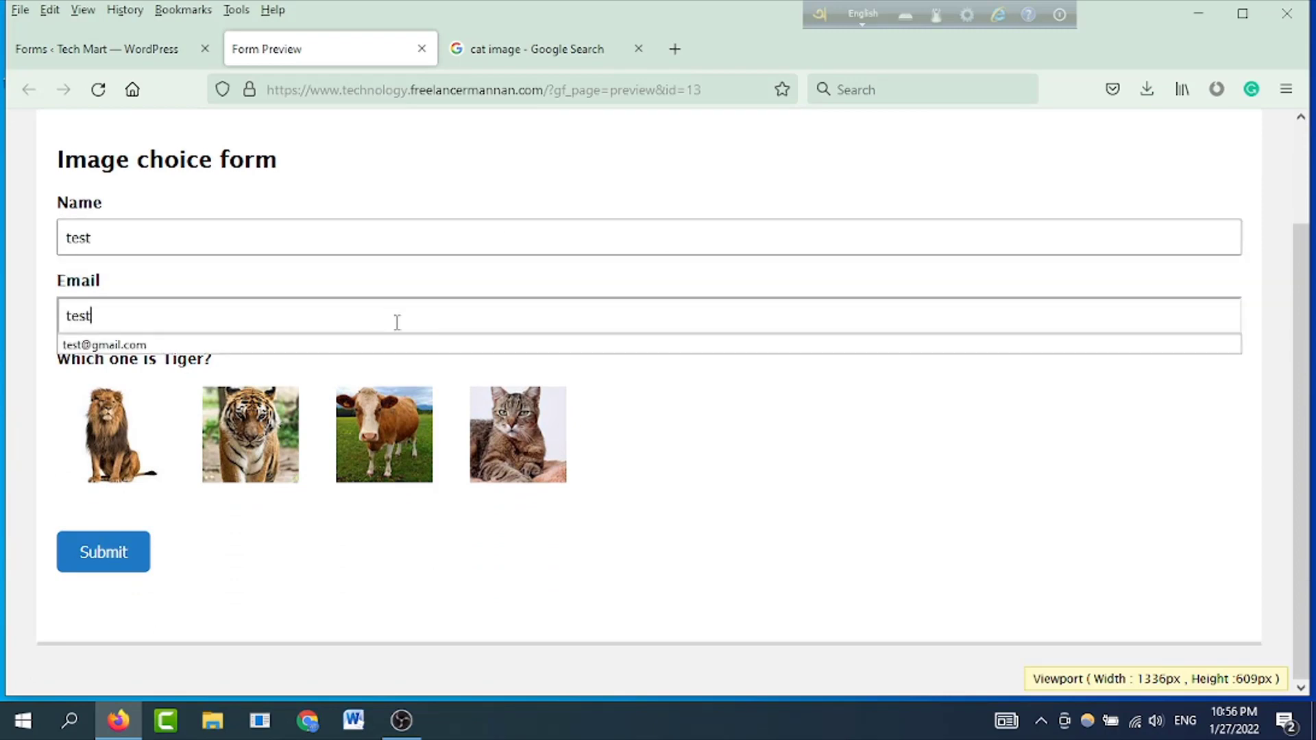
pyautogui.click(185, 344)
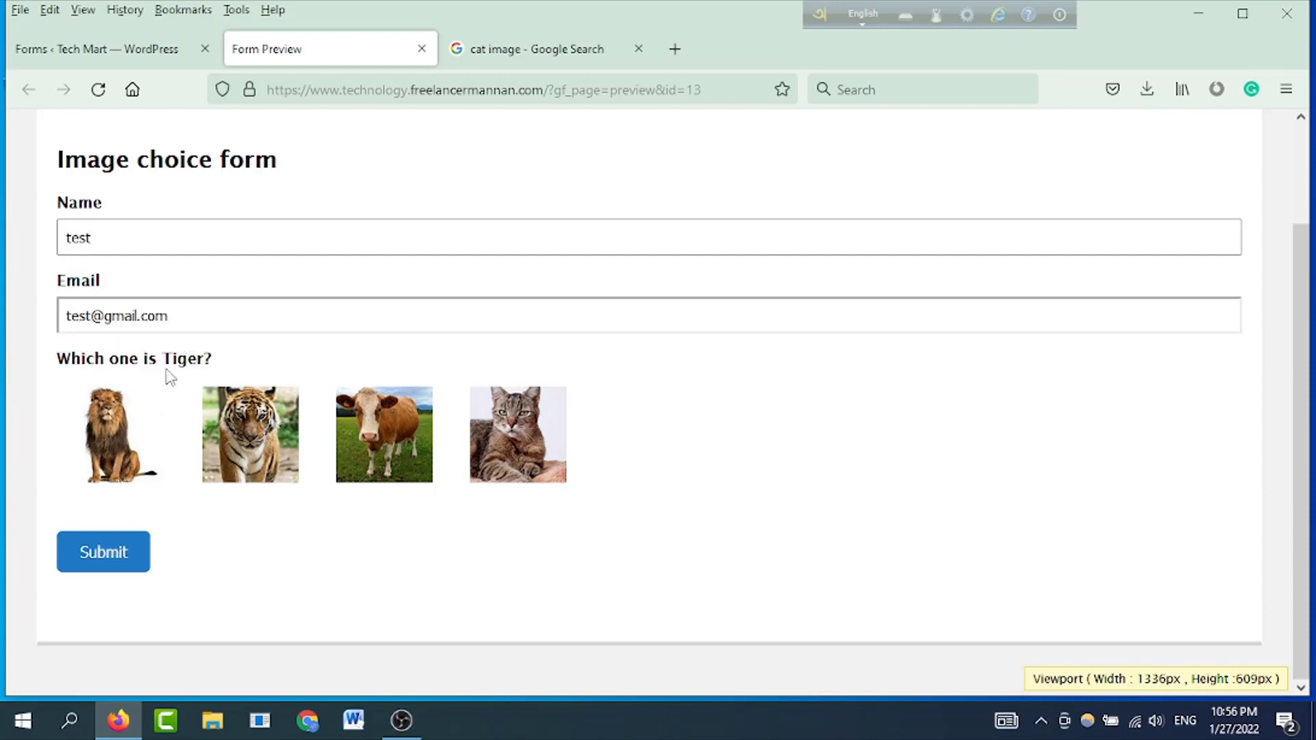
# Step: Answer "Which one is Tiger?" with the tiger picture, submit the test entry and return to the previewed form
pyautogui.click(249, 438)
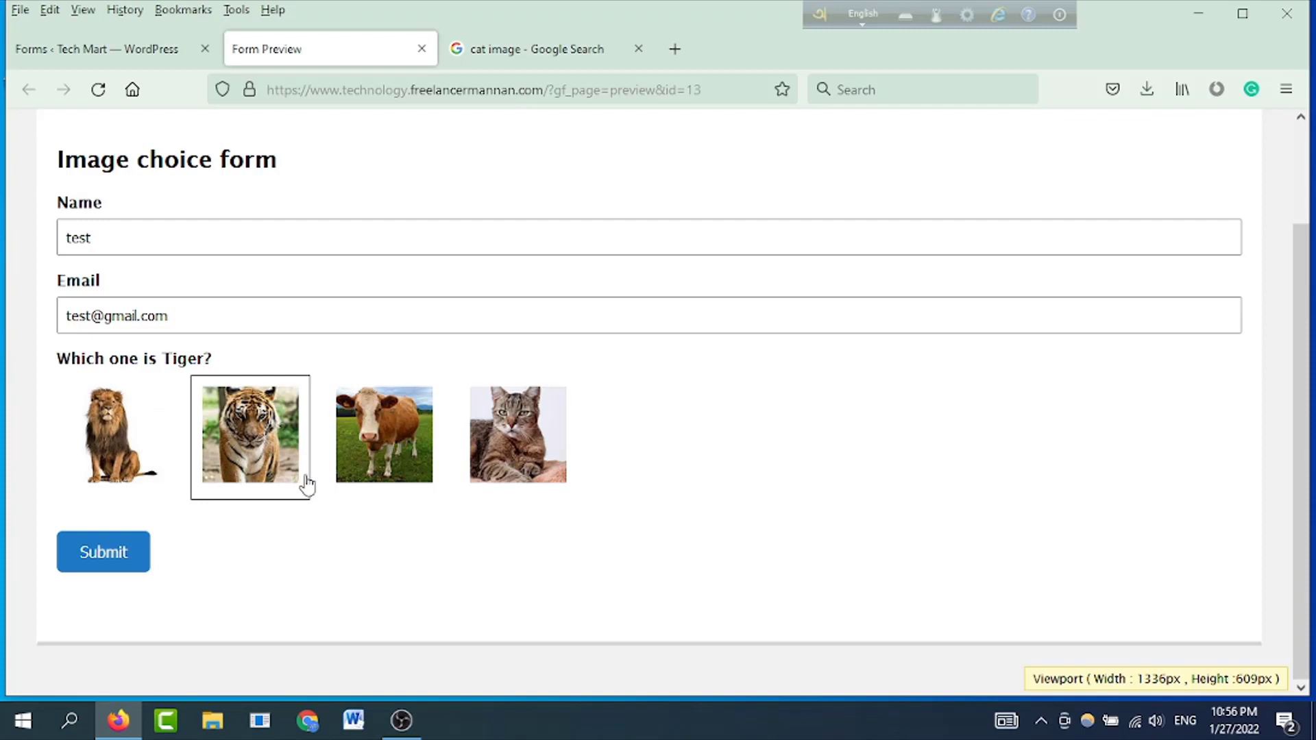
pyautogui.click(124, 560)
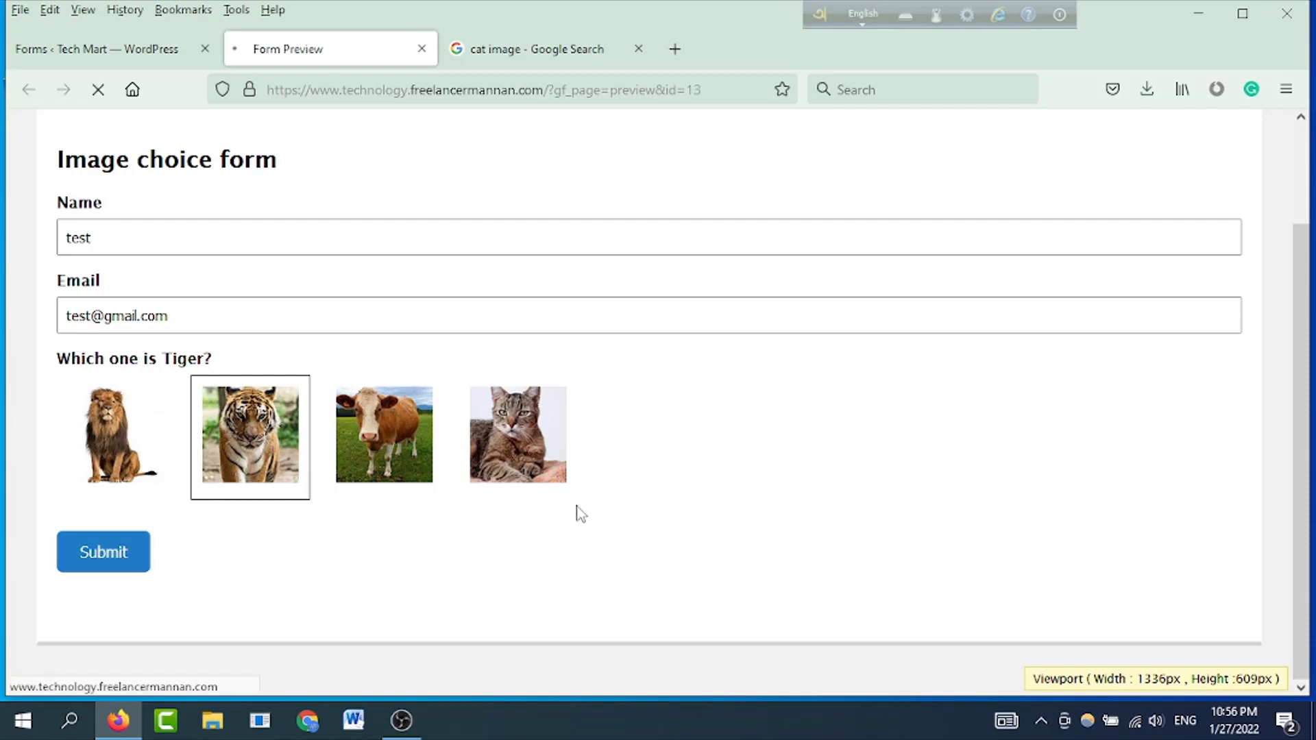
pyautogui.hotkey('alt', 'Left')
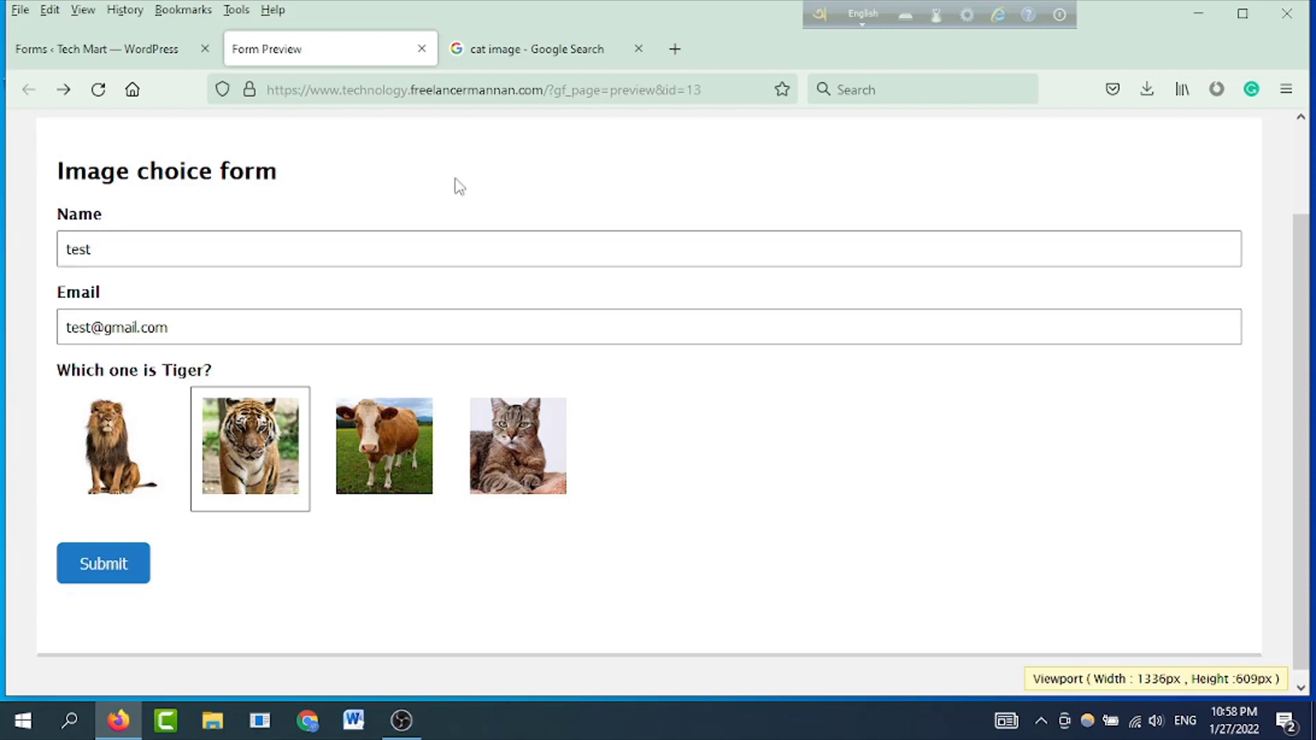
# Step: Return to the form editor and delete the "Which one is Tiger?" radio field
pyautogui.click(123, 44)
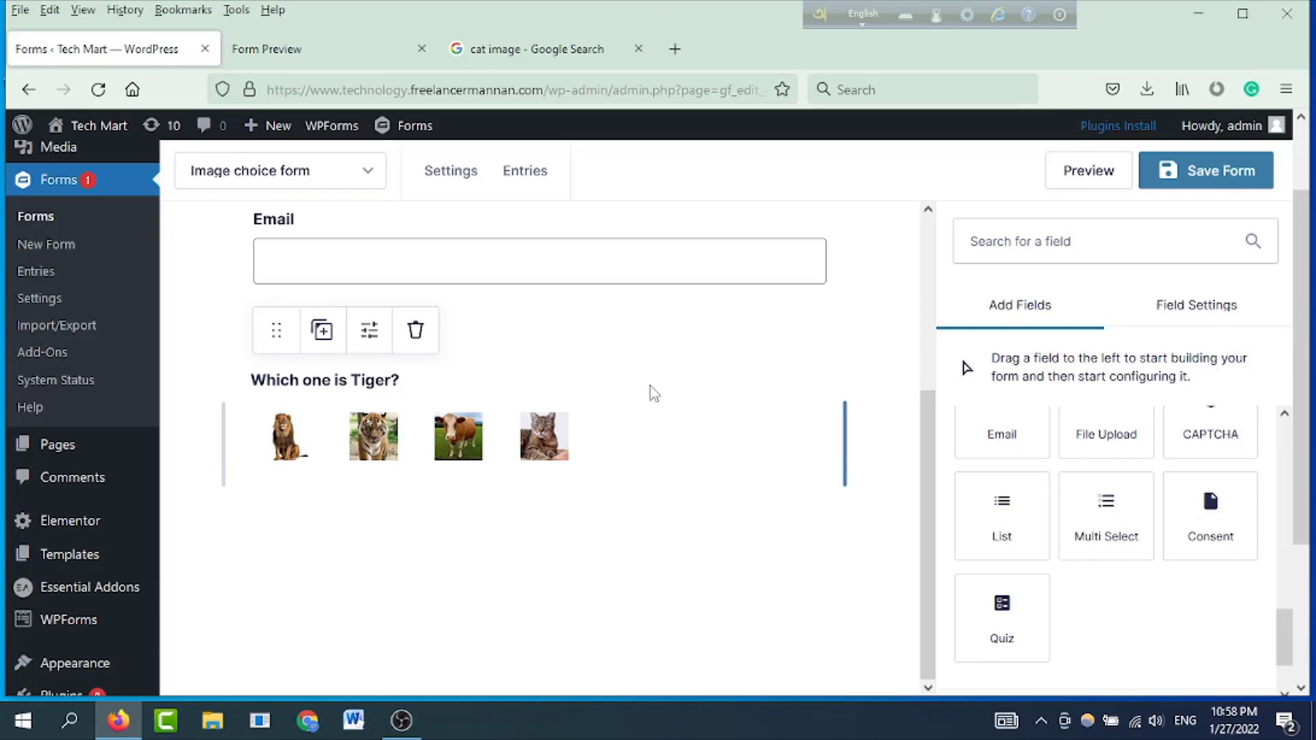
pyautogui.scroll(-5, 1042, 479)
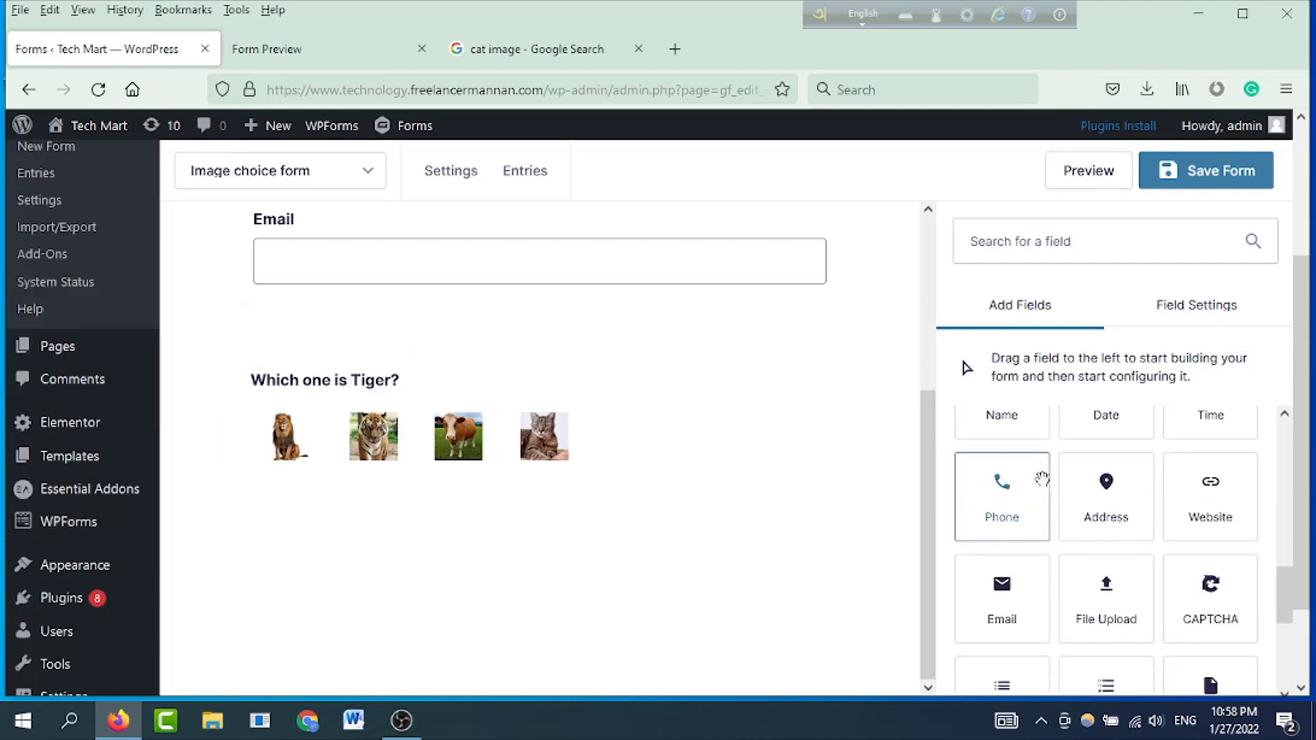
pyautogui.scroll(-1, 1040, 528)
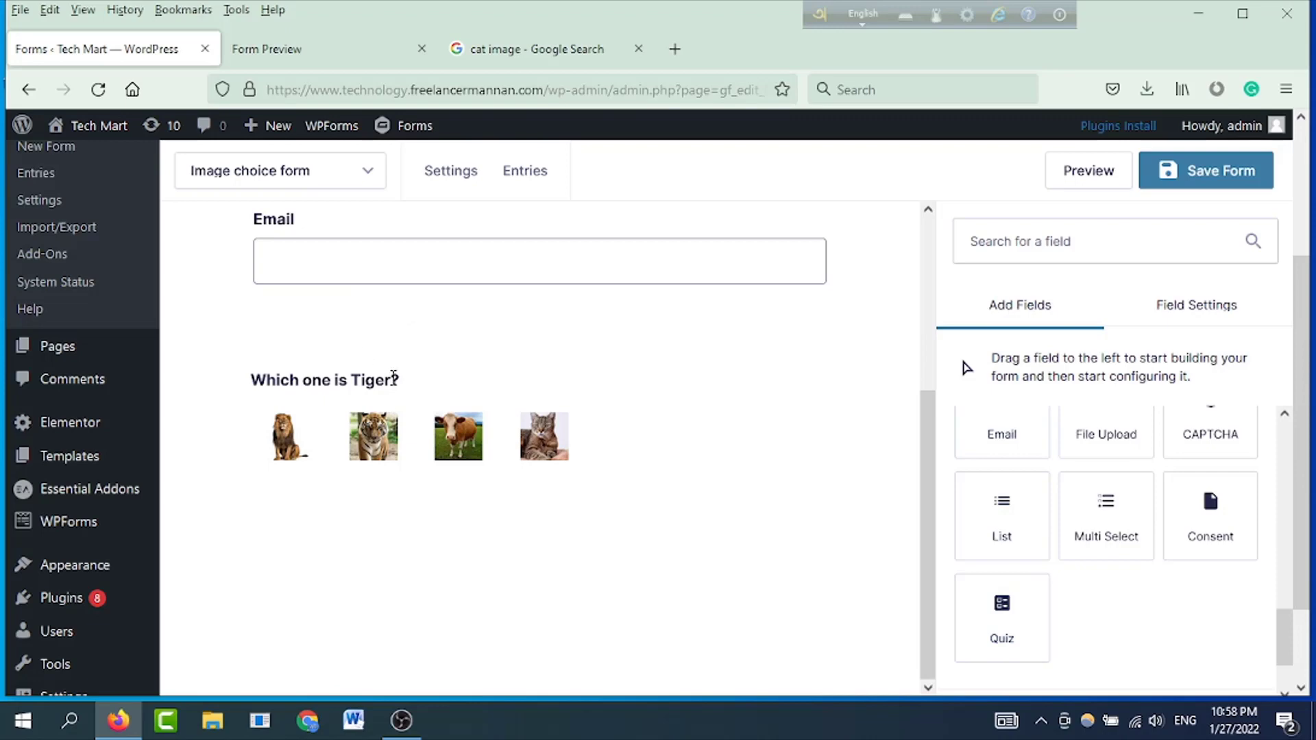
pyautogui.click(415, 346)
pyautogui.click(415, 331)
pyautogui.click(746, 441)
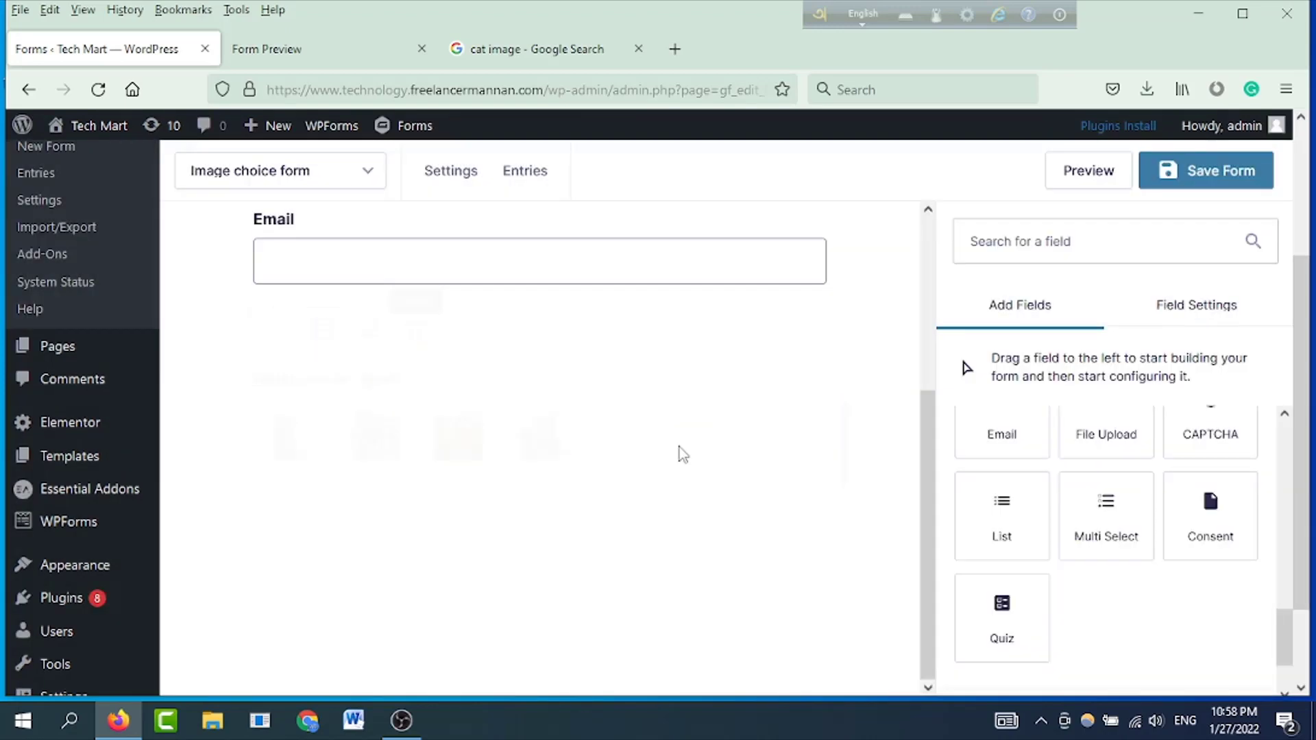
# Step: Add a Quiz field below the Email field and set its question to "Which one is Cow?"
pyautogui.scroll(-2, 1130, 507)
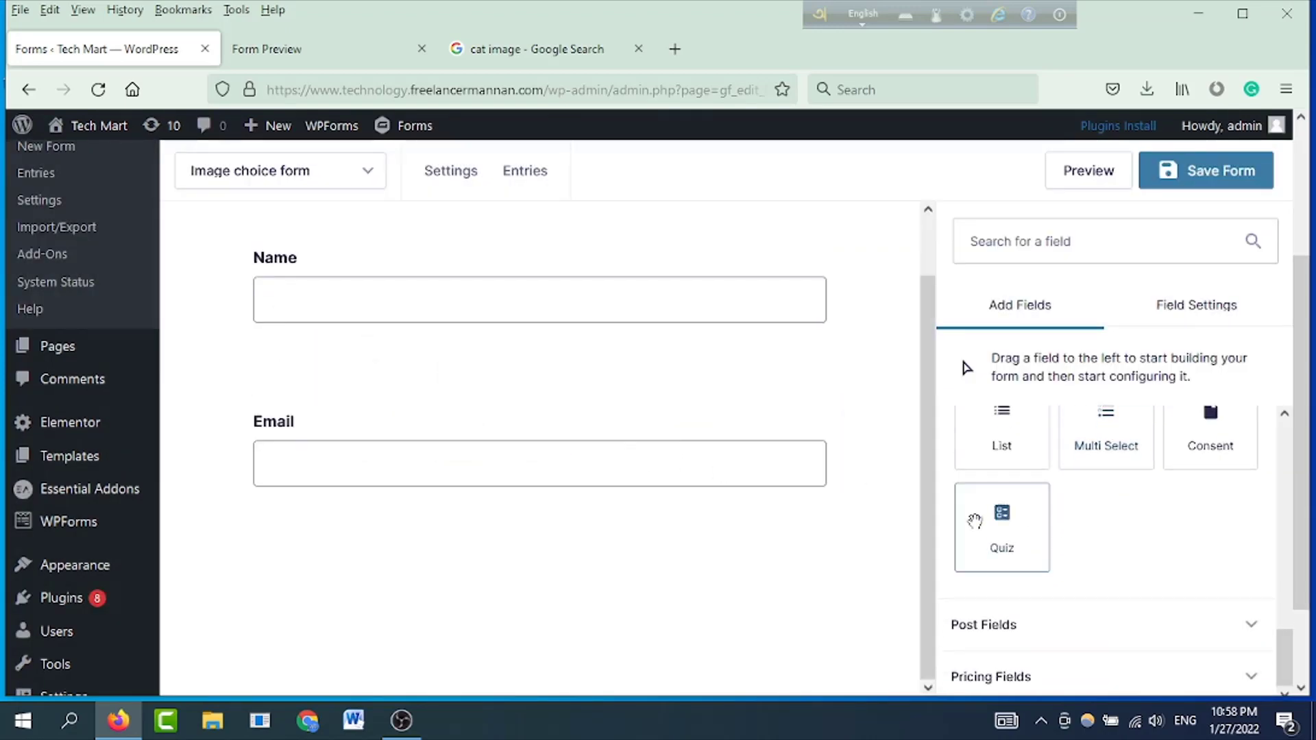
pyautogui.moveTo(977, 521); pyautogui.dragTo(544, 536)
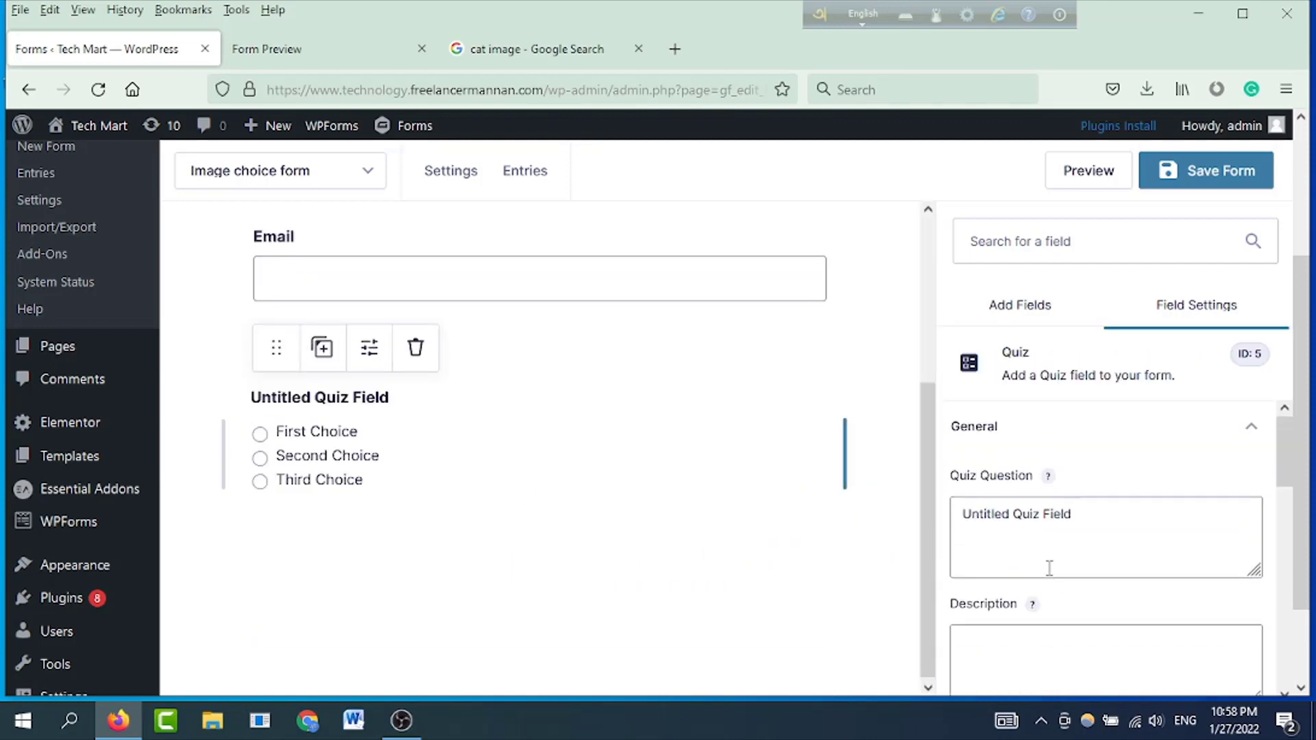
pyautogui.moveTo(1077, 516); pyautogui.dragTo(880, 511)
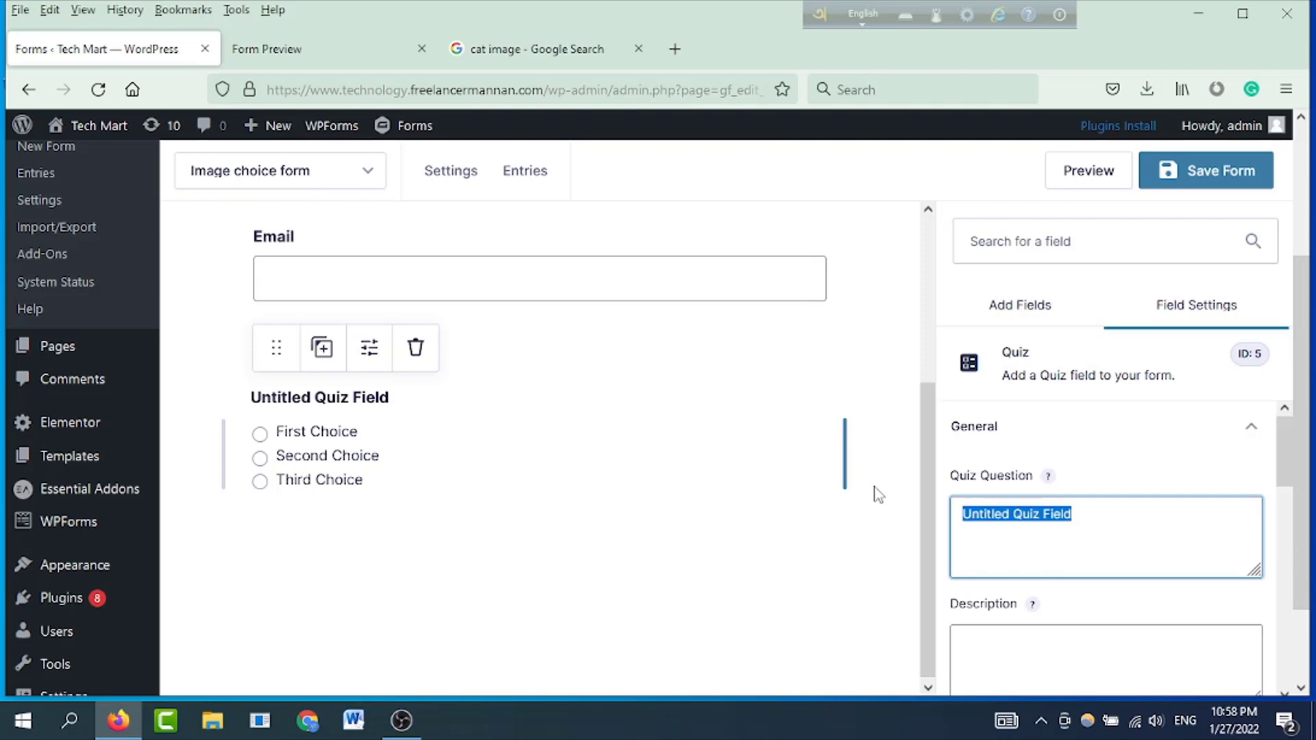
pyautogui.write('w')
pyautogui.press('BackSpace')
pyautogui.write('W')
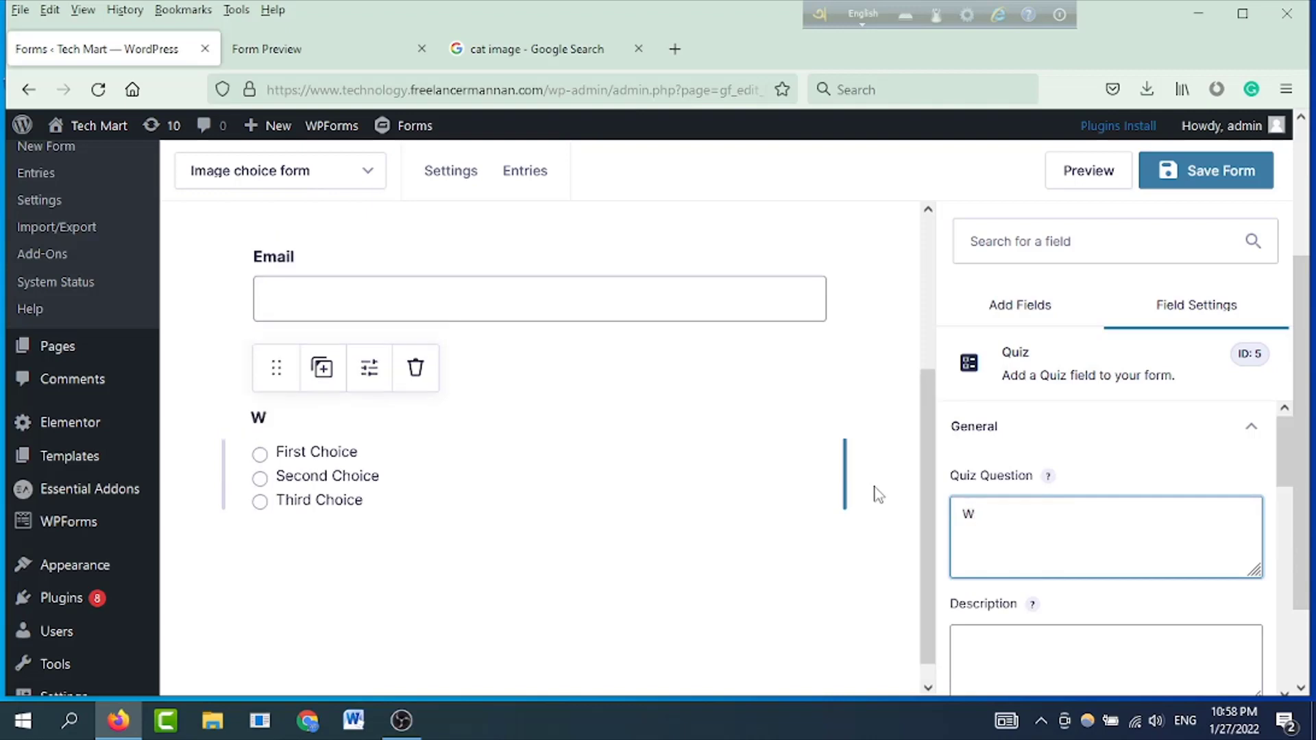
pyautogui.write('hich one is Cow?')
# Step: Enable Use Image Choices for the quiz and use the tiger picture indegdffgx.jpg as the first answer's image
pyautogui.scroll(-5, 1078, 563)
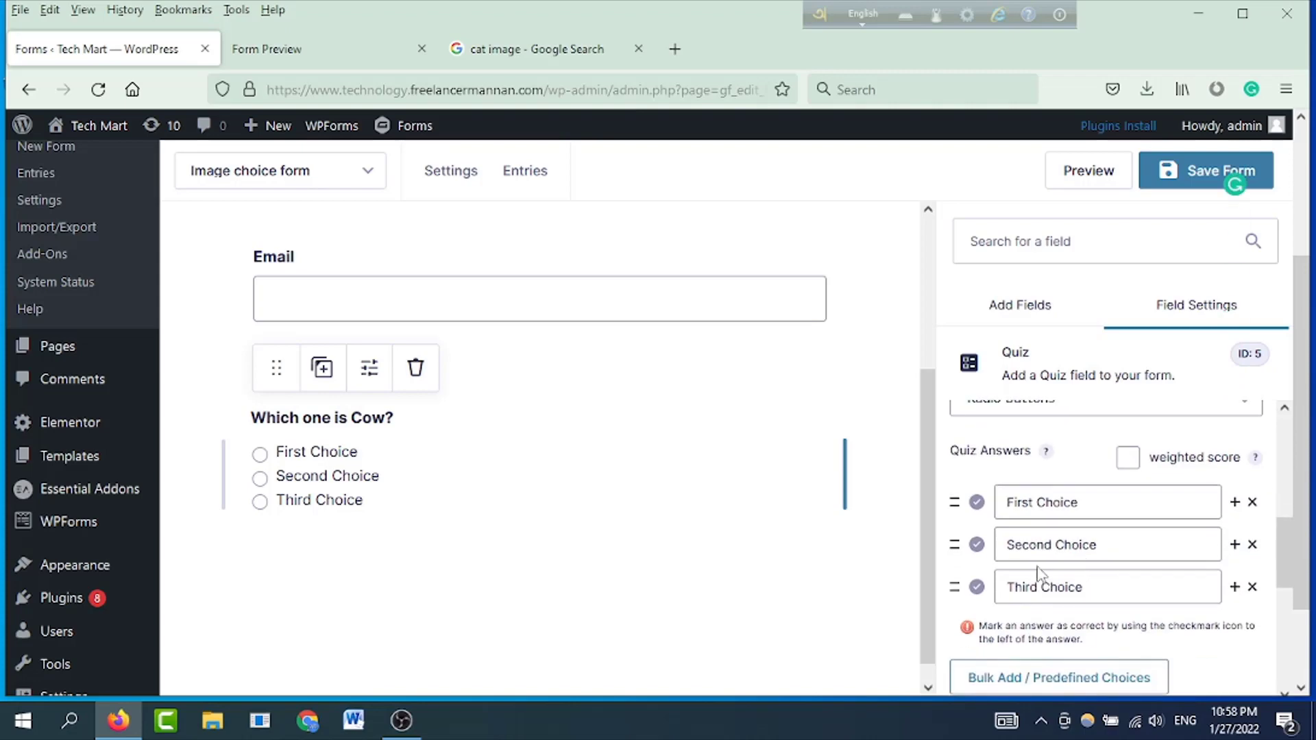
pyautogui.scroll(-3, 1040, 574)
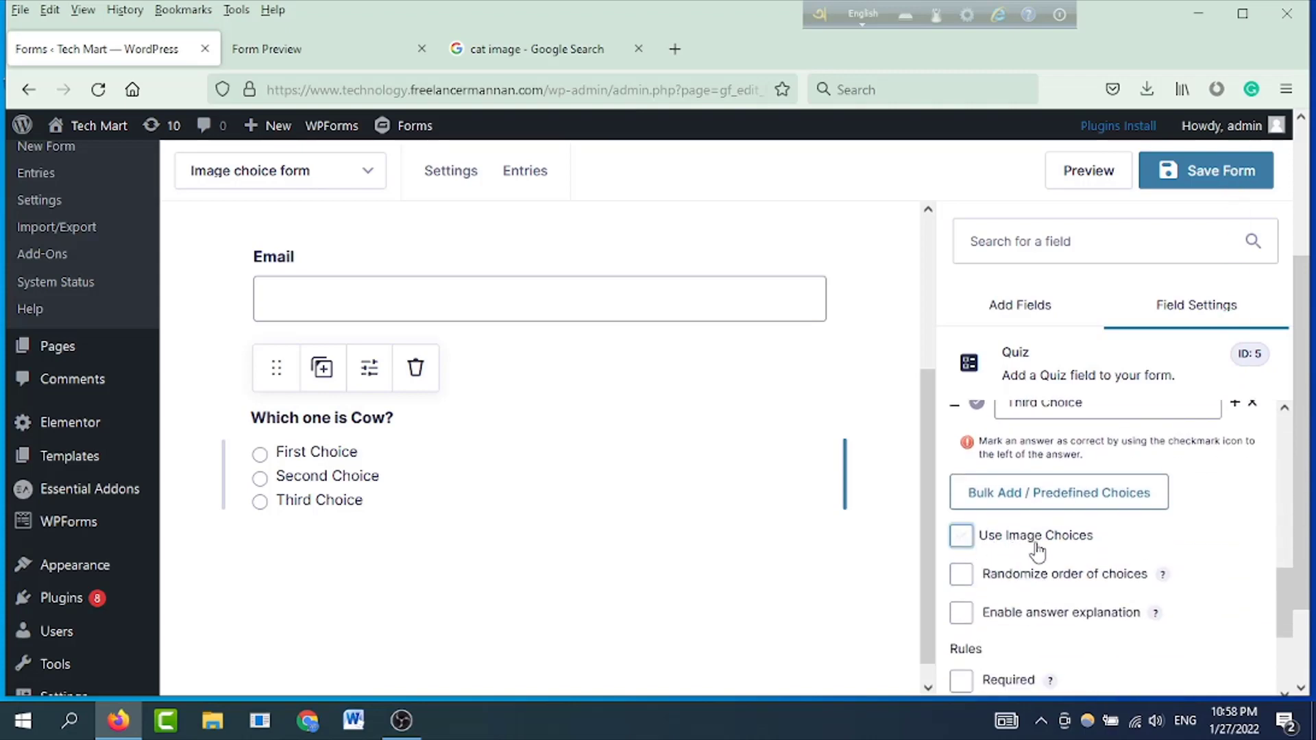
pyautogui.click(960, 536)
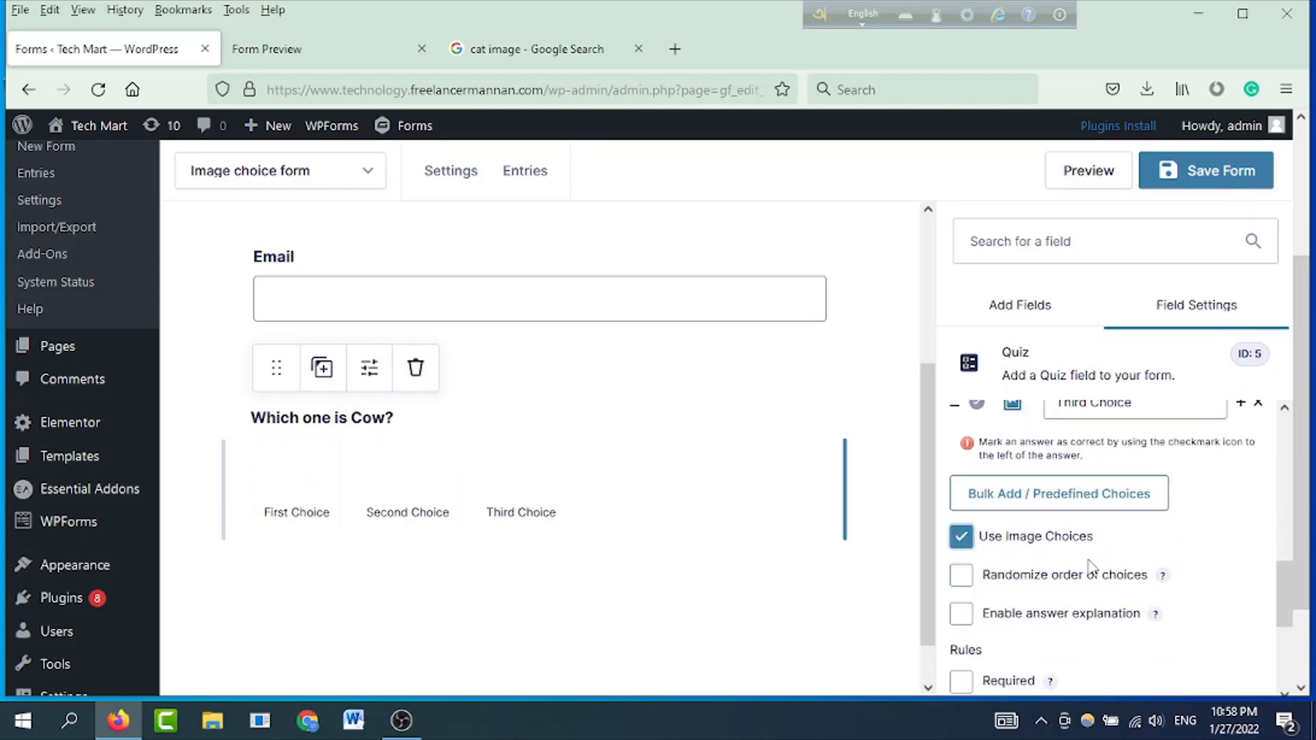
pyautogui.scroll(3, 1090, 568)
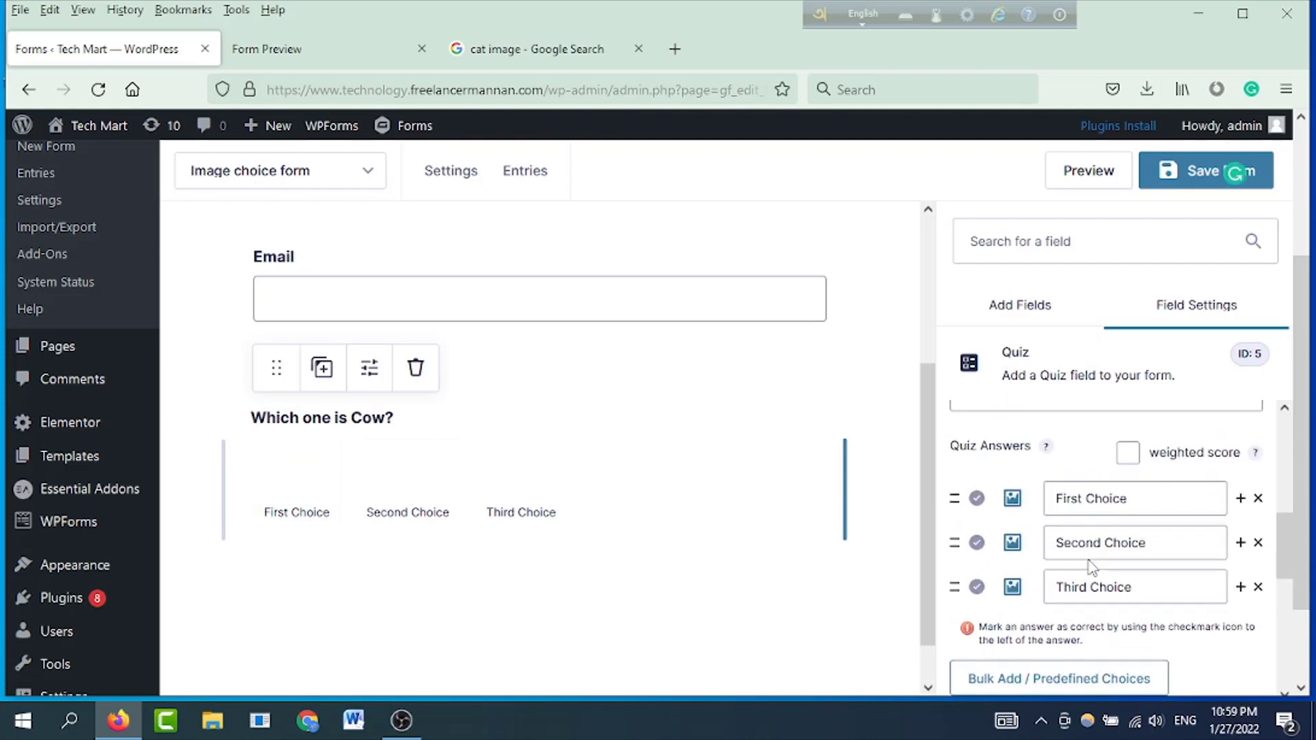
pyautogui.click(1012, 499)
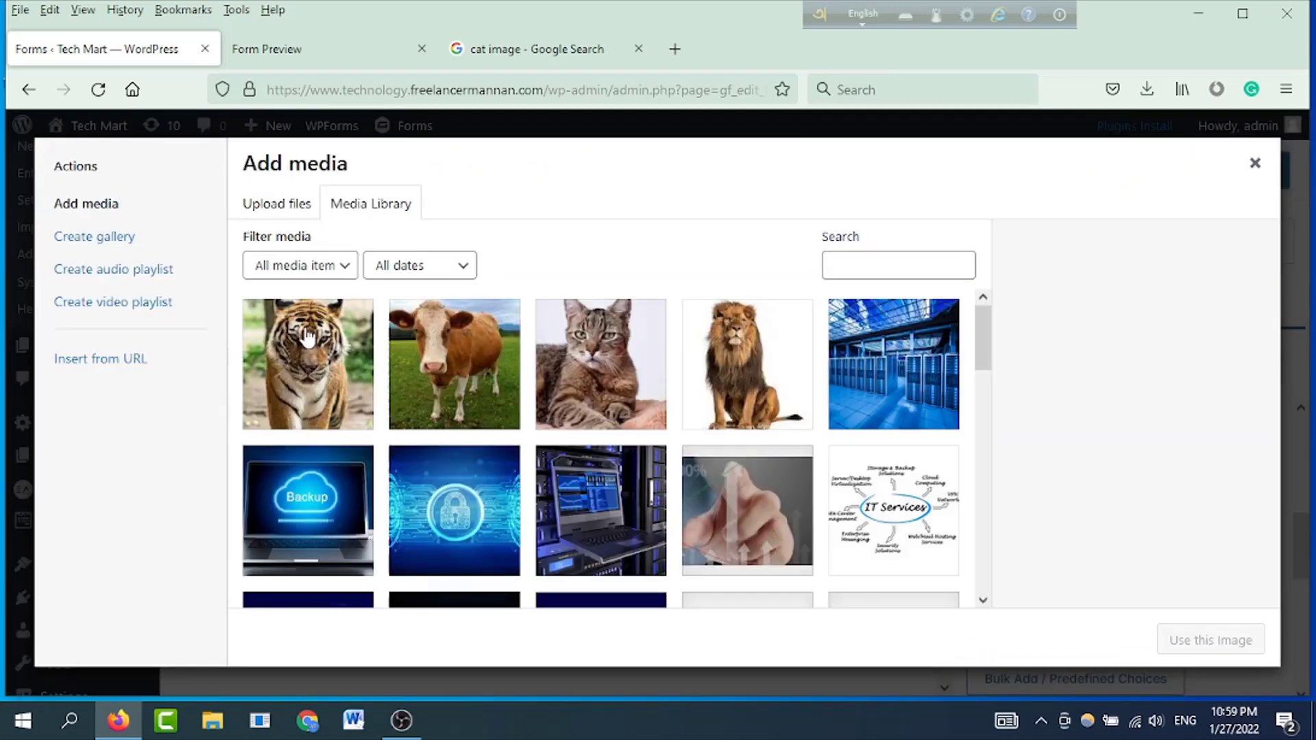
pyautogui.click(322, 361)
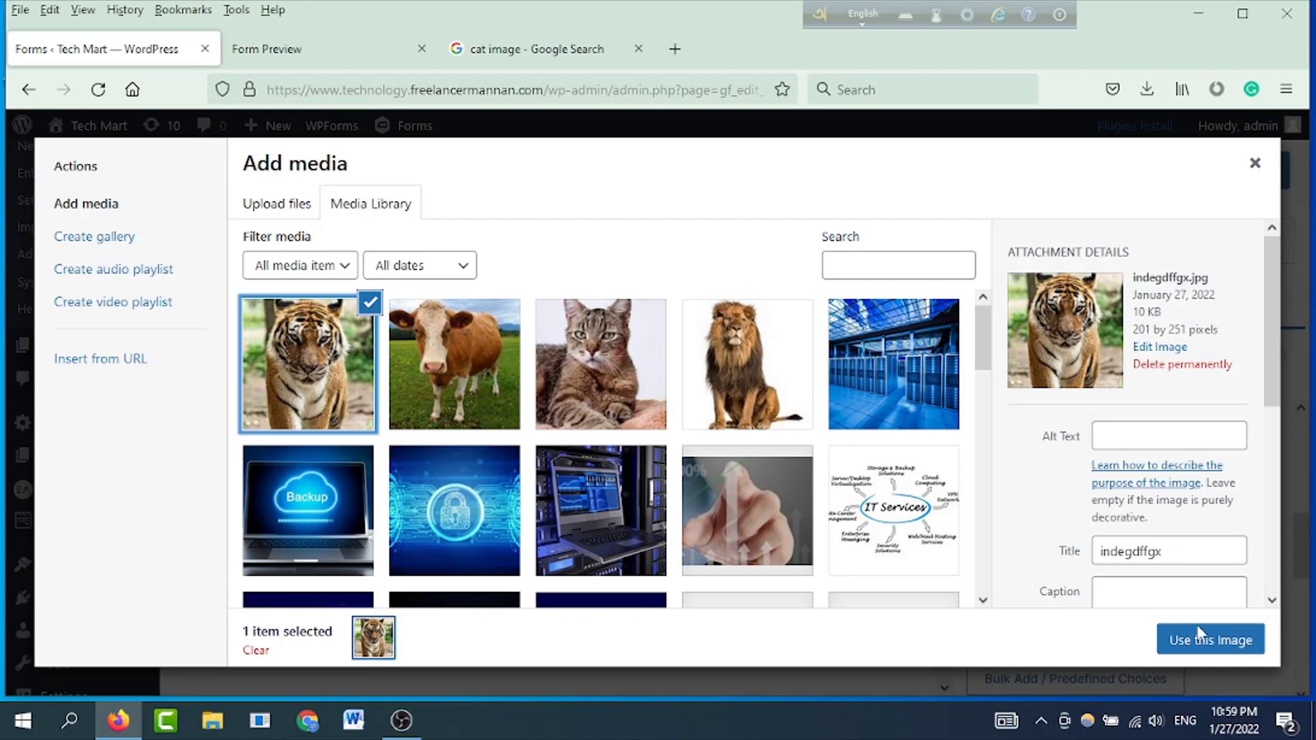
pyautogui.click(1180, 627)
# Step: Use the cow picture from the media library as the second answer's image and the cat picture as the third's
pyautogui.click(1012, 542)
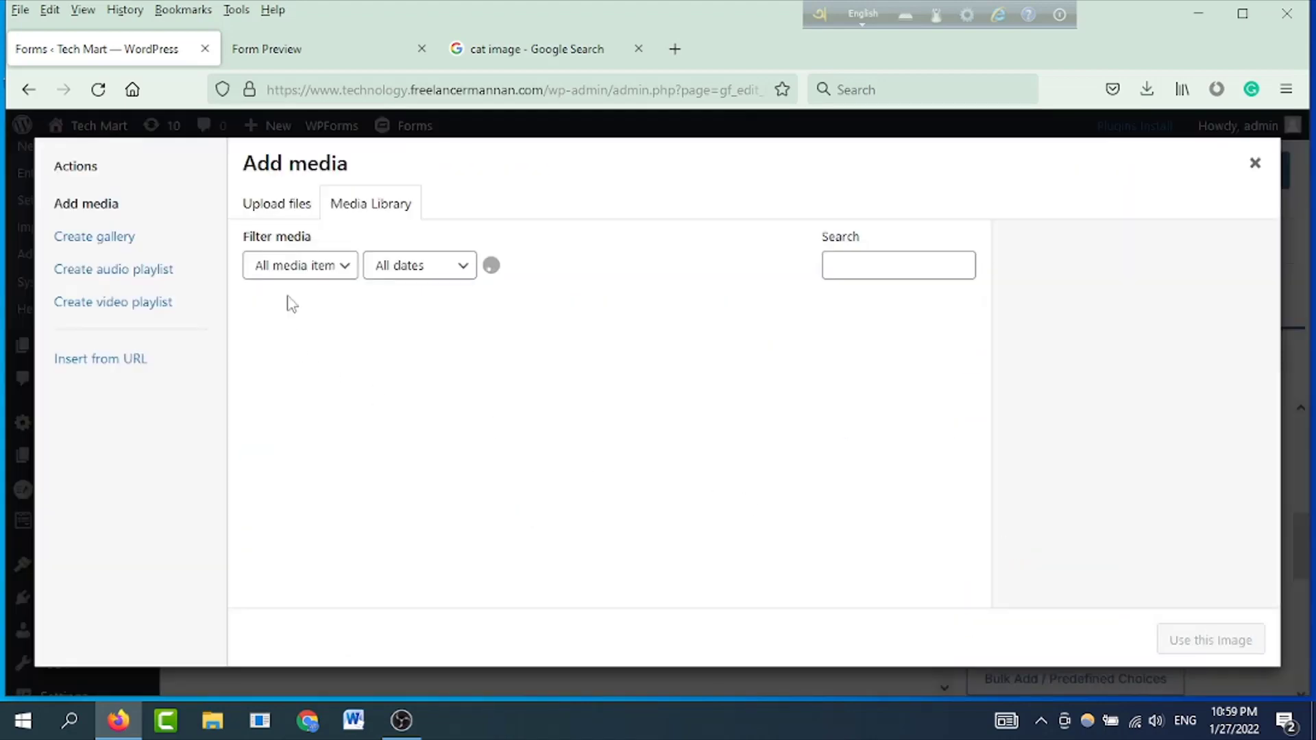
pyautogui.click(452, 363)
pyautogui.click(1208, 638)
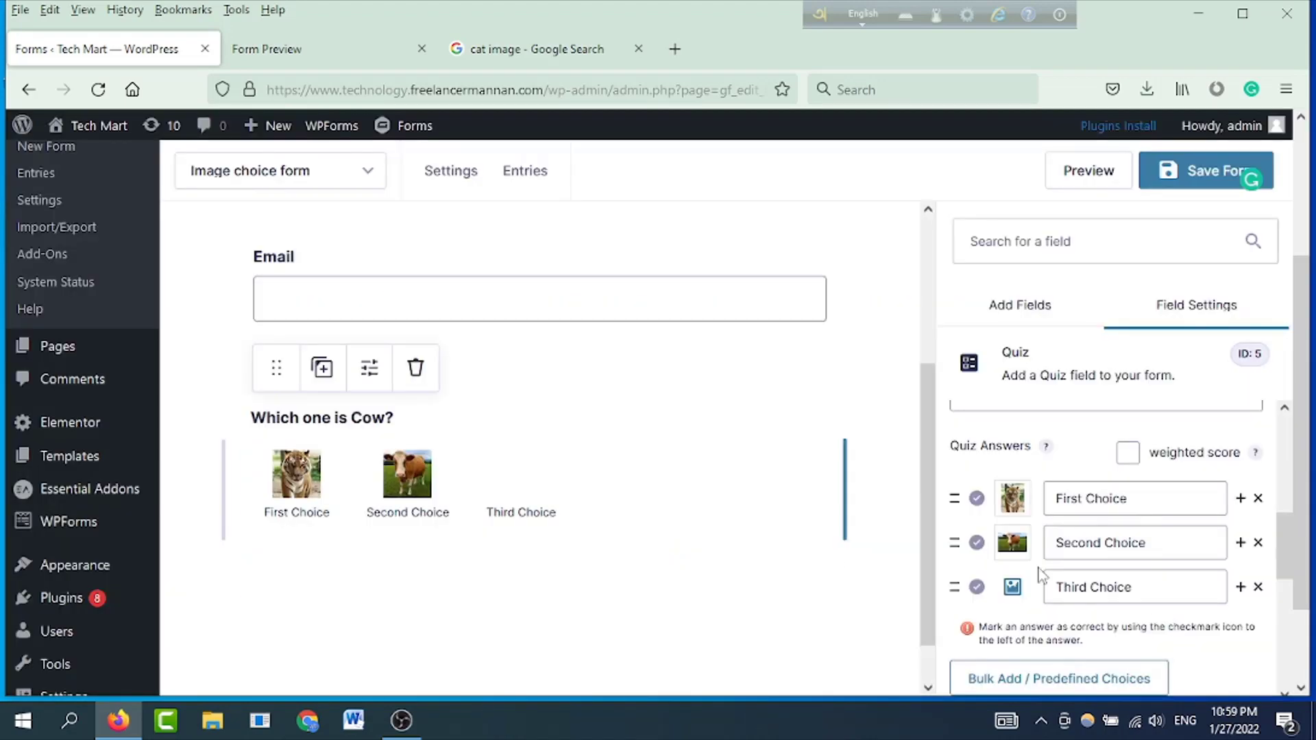
pyautogui.click(1011, 588)
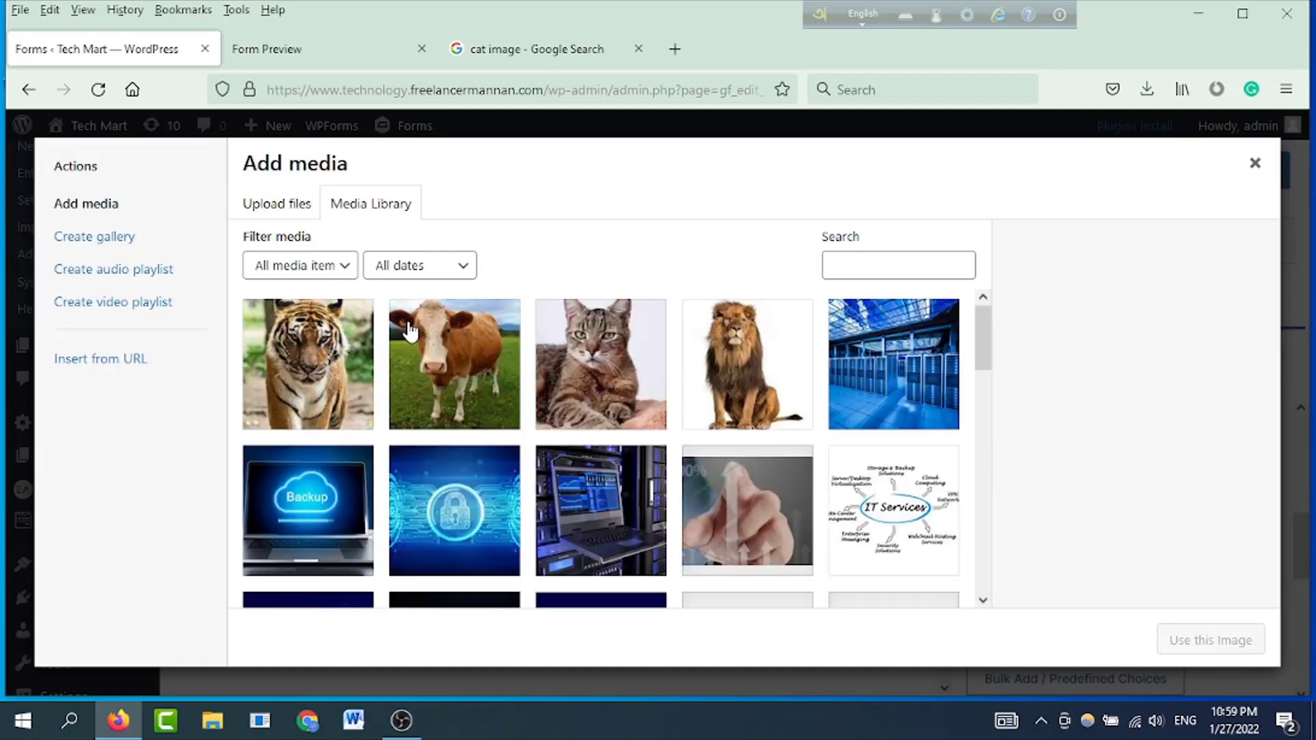
pyautogui.click(565, 356)
pyautogui.click(1198, 645)
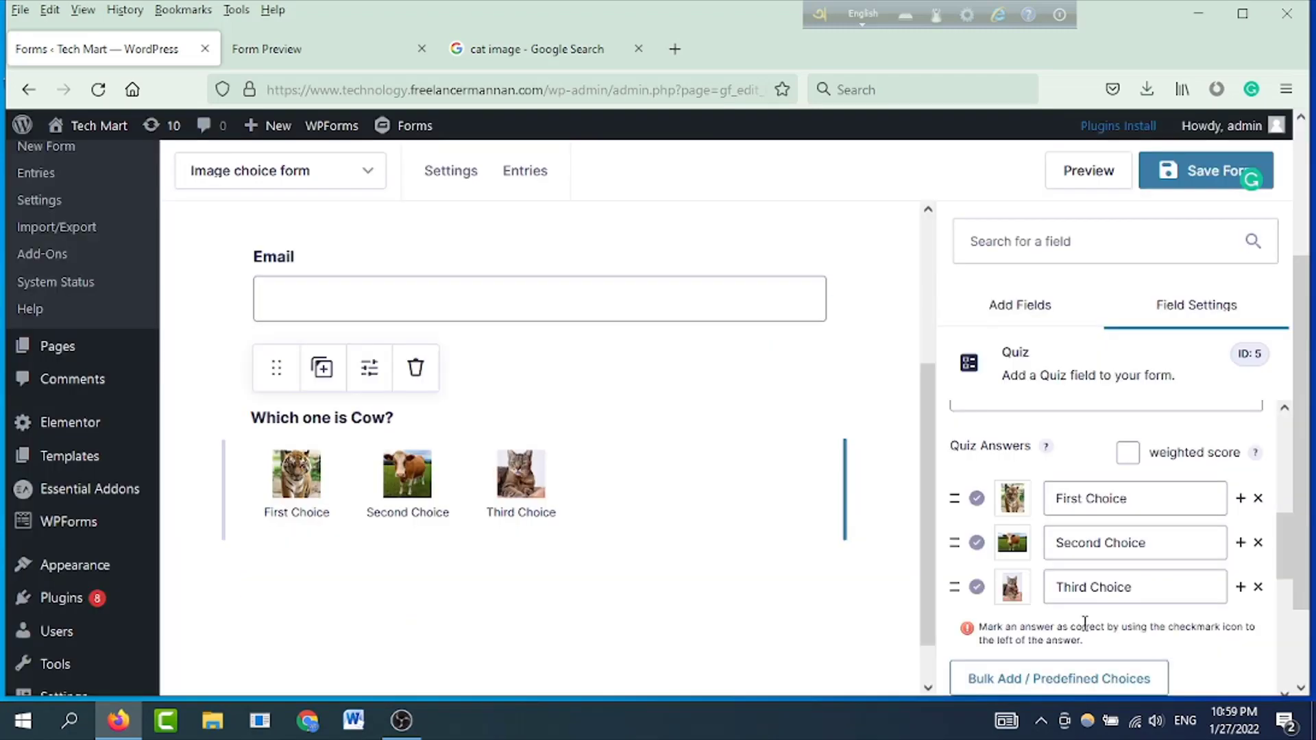
# Step: Add a fourth answer with the lion picture as its image and mark the second answer, the cow, as correct
pyautogui.click(1240, 588)
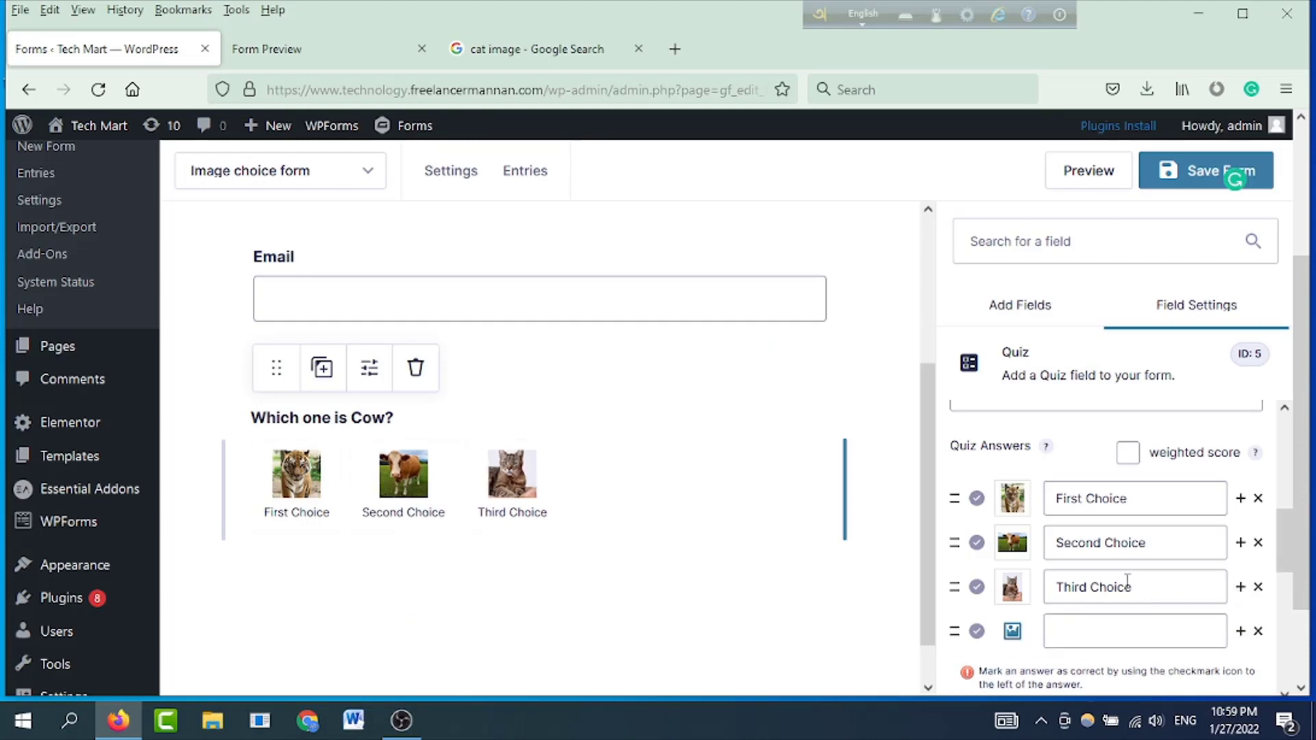
pyautogui.click(1013, 631)
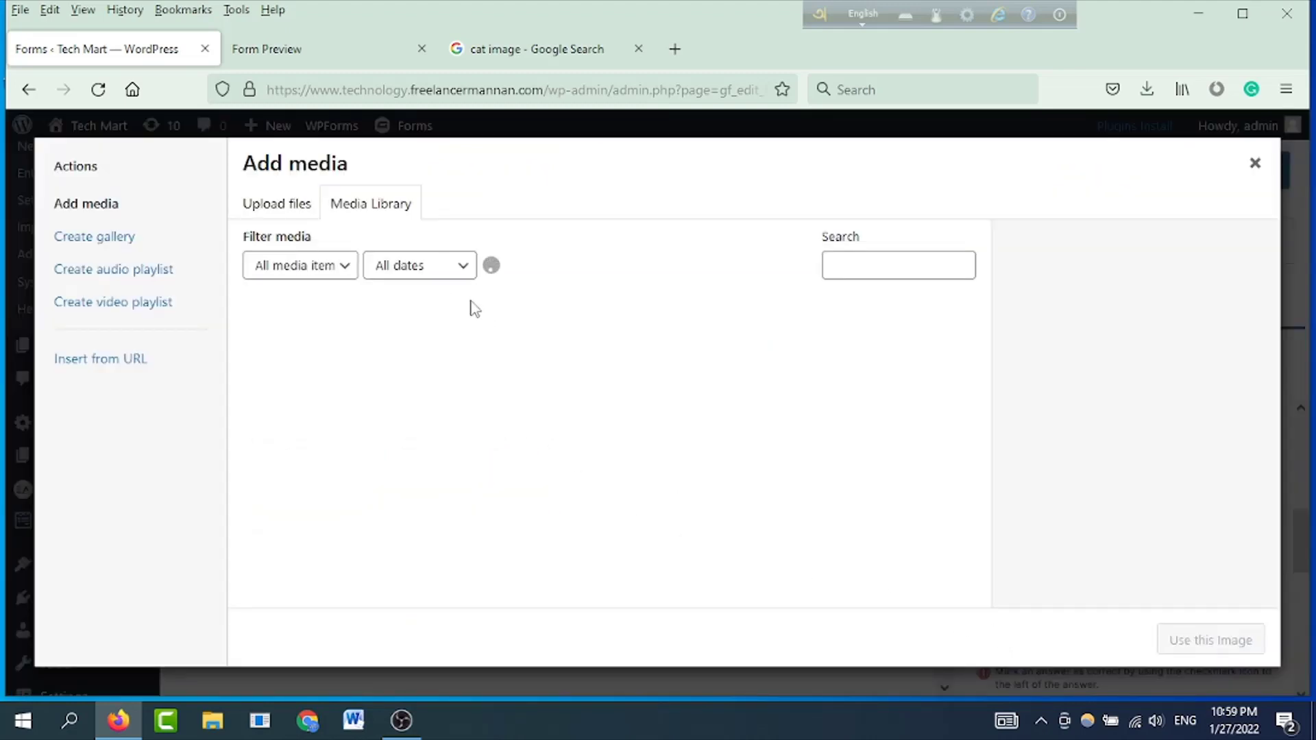
pyautogui.click(745, 359)
pyautogui.click(1206, 637)
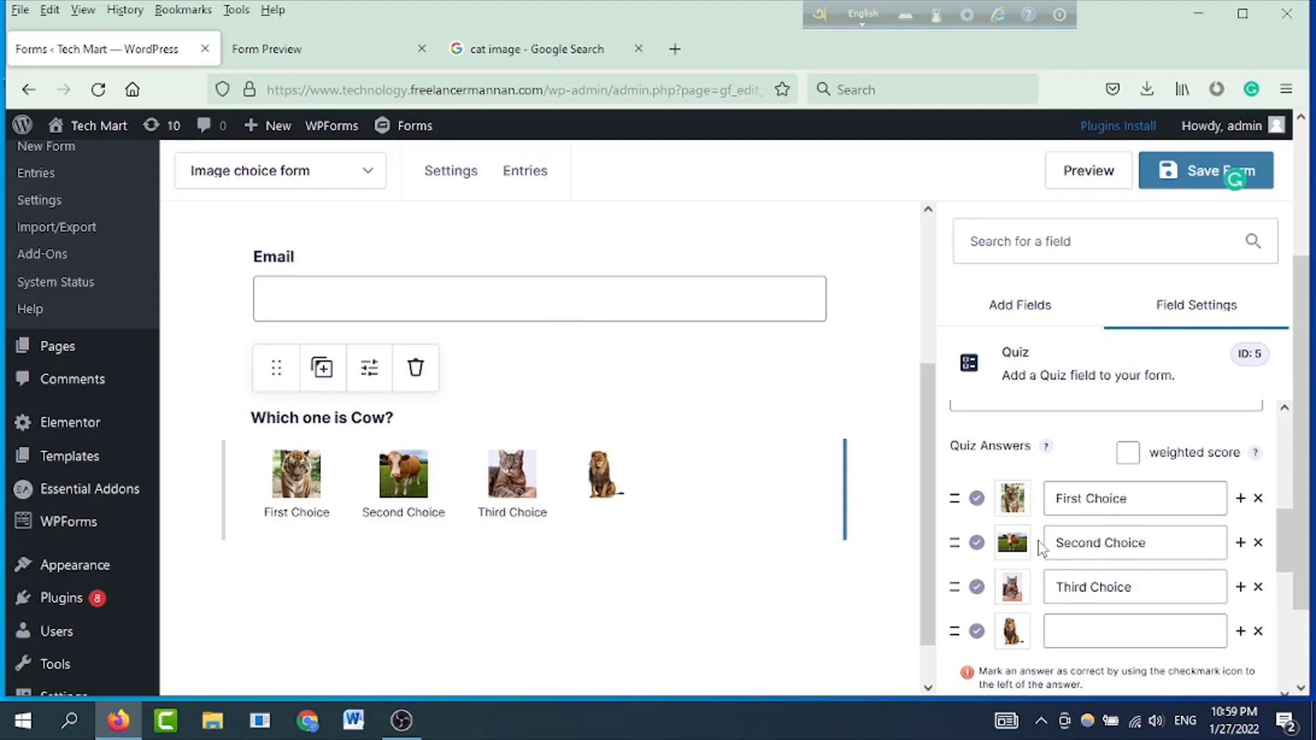
pyautogui.click(977, 542)
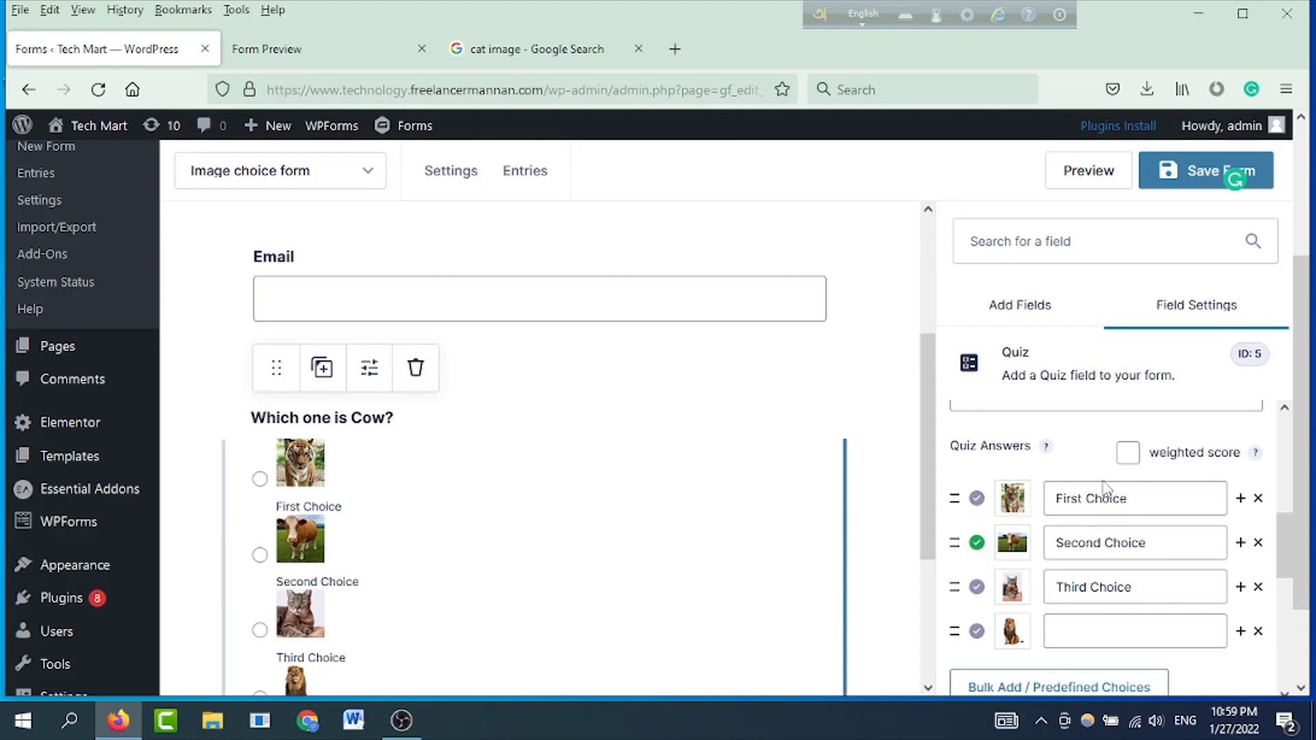
# Step: Enable weighted score for the quiz answers with 10 points for Second Choice, and save the form
pyautogui.click(1134, 459)
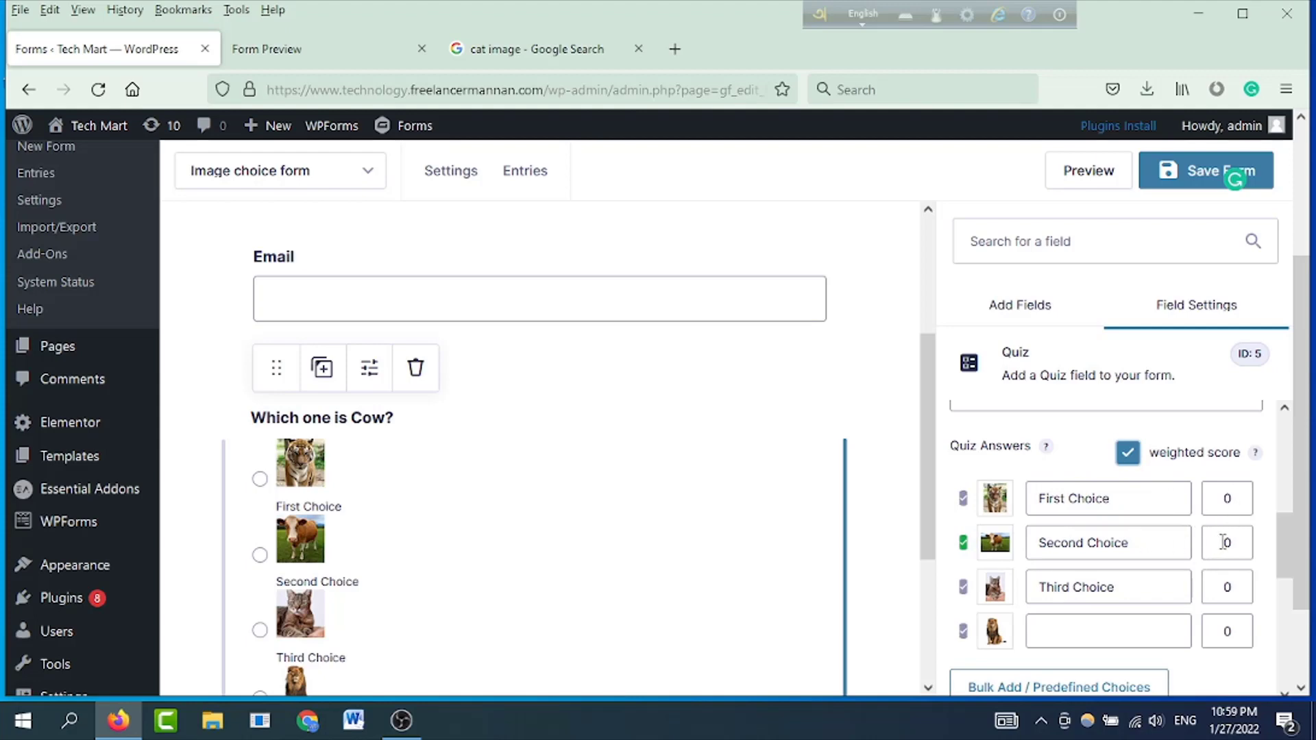
pyautogui.click(1221, 543)
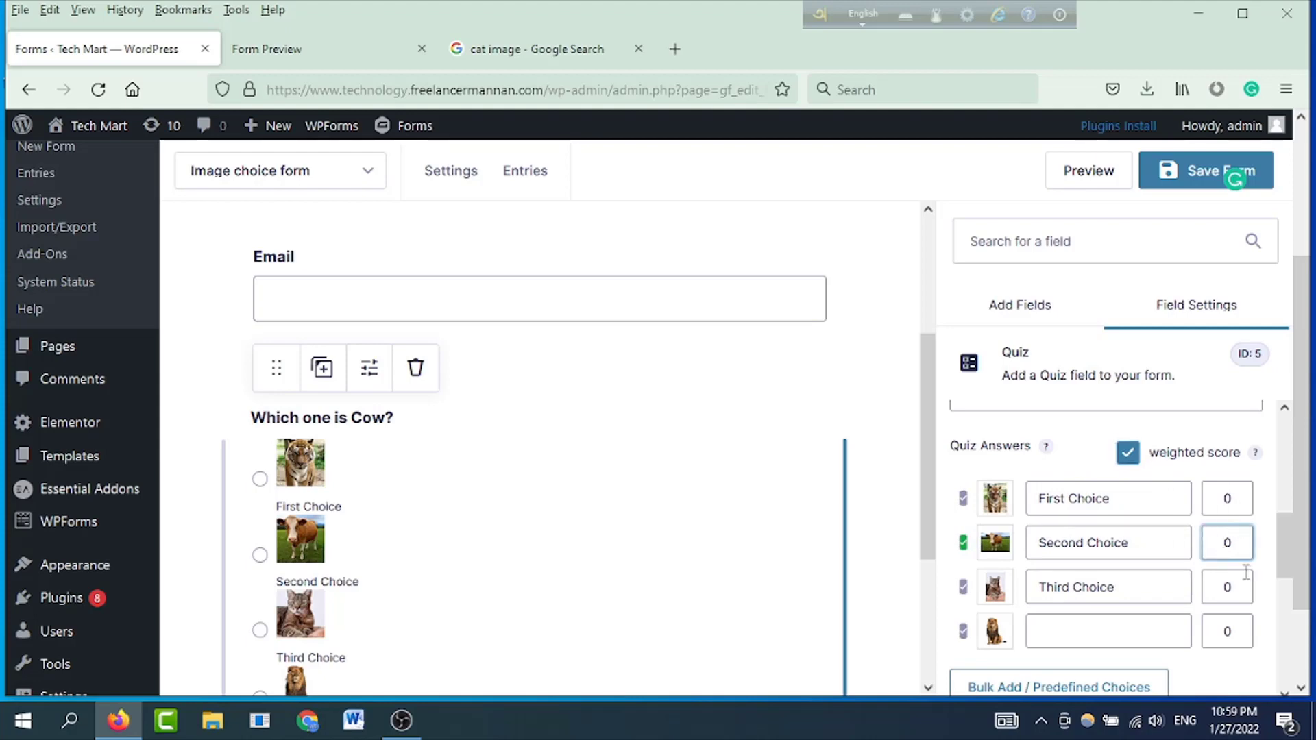
pyautogui.write('1')
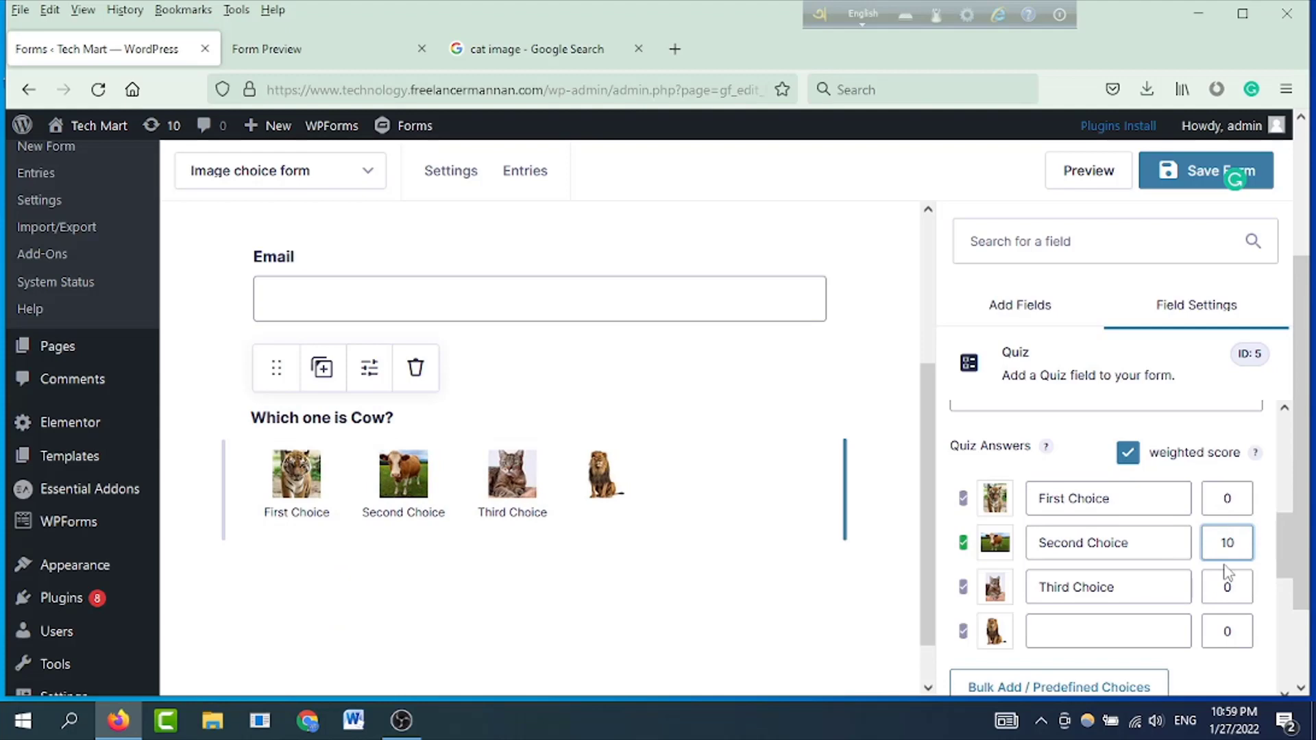
pyautogui.scroll(-2, 1227, 571)
pyautogui.scroll(10, 1230, 445)
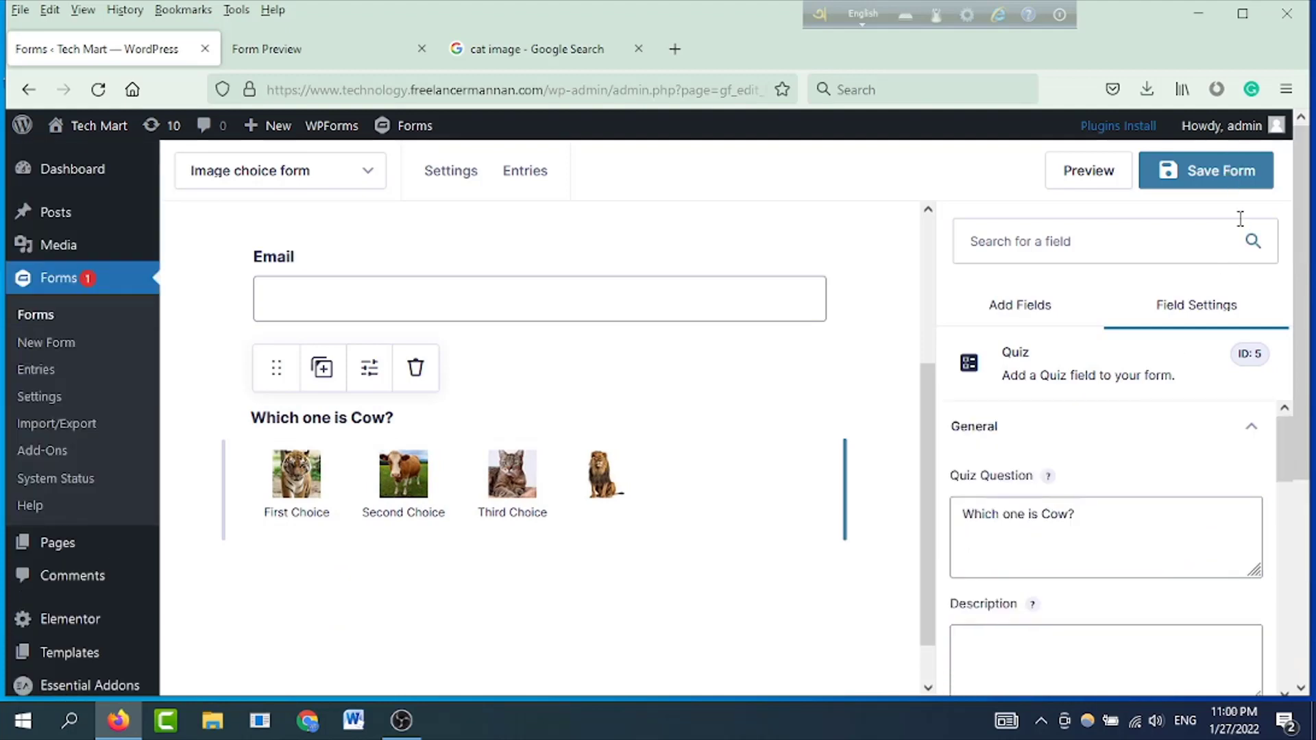
pyautogui.click(1212, 176)
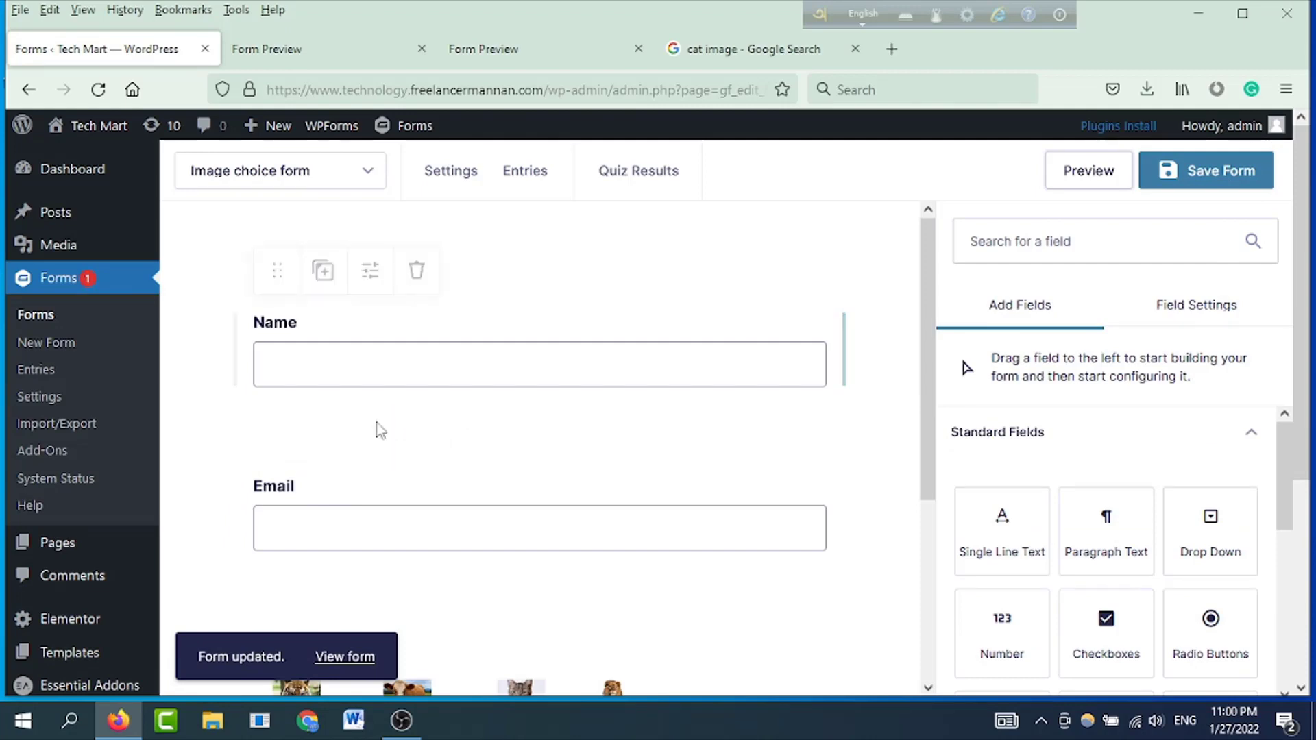
# Step: Open the form's Default Confirmation for editing and clear its message text
pyautogui.scroll(-3, 705, 413)
pyautogui.scroll(3, 575, 384)
pyautogui.moveTo(450, 194)
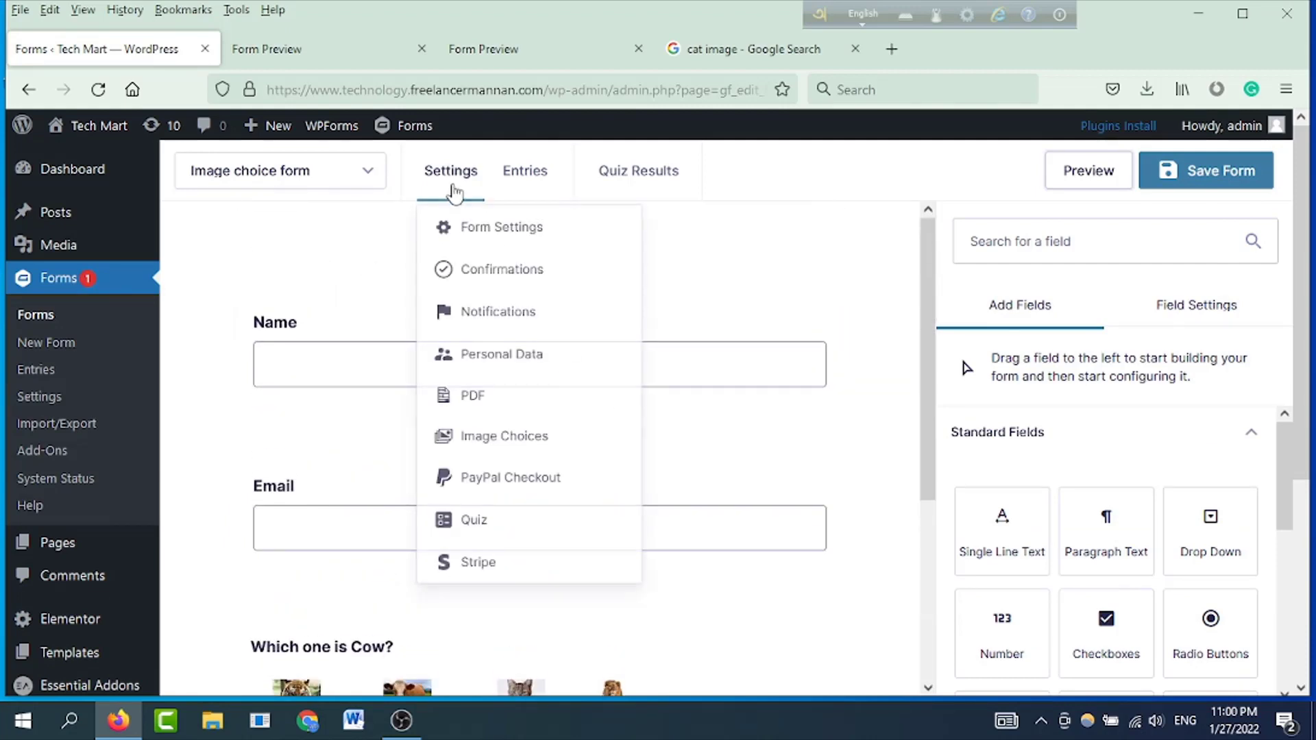
pyautogui.click(515, 276)
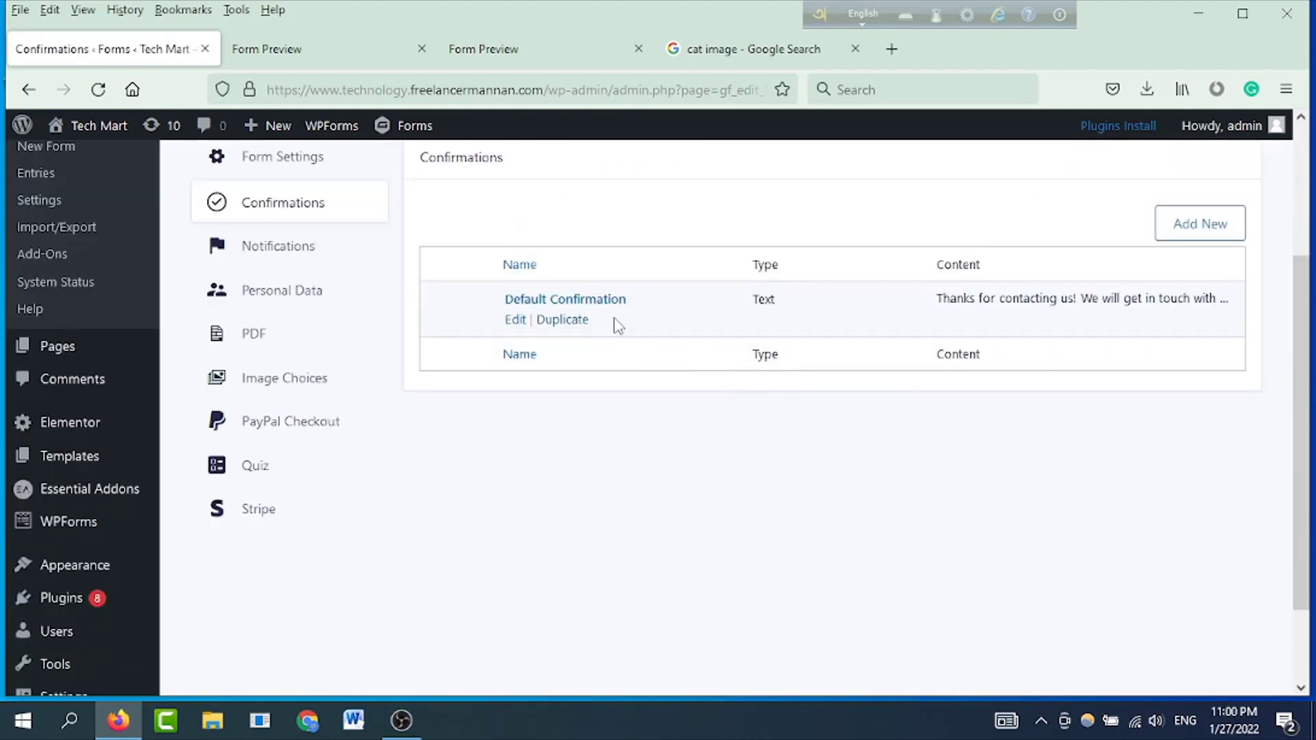
pyautogui.click(517, 321)
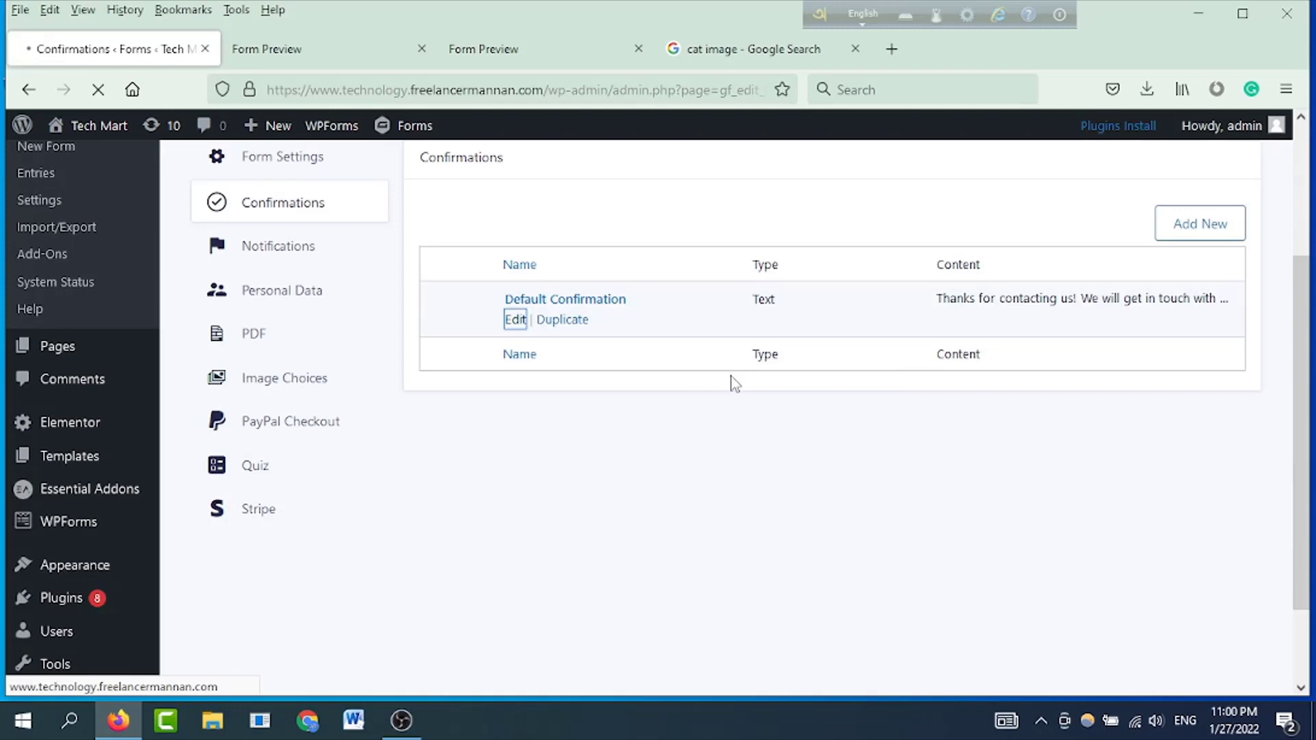
pyautogui.moveTo(893, 406); pyautogui.dragTo(366, 405)
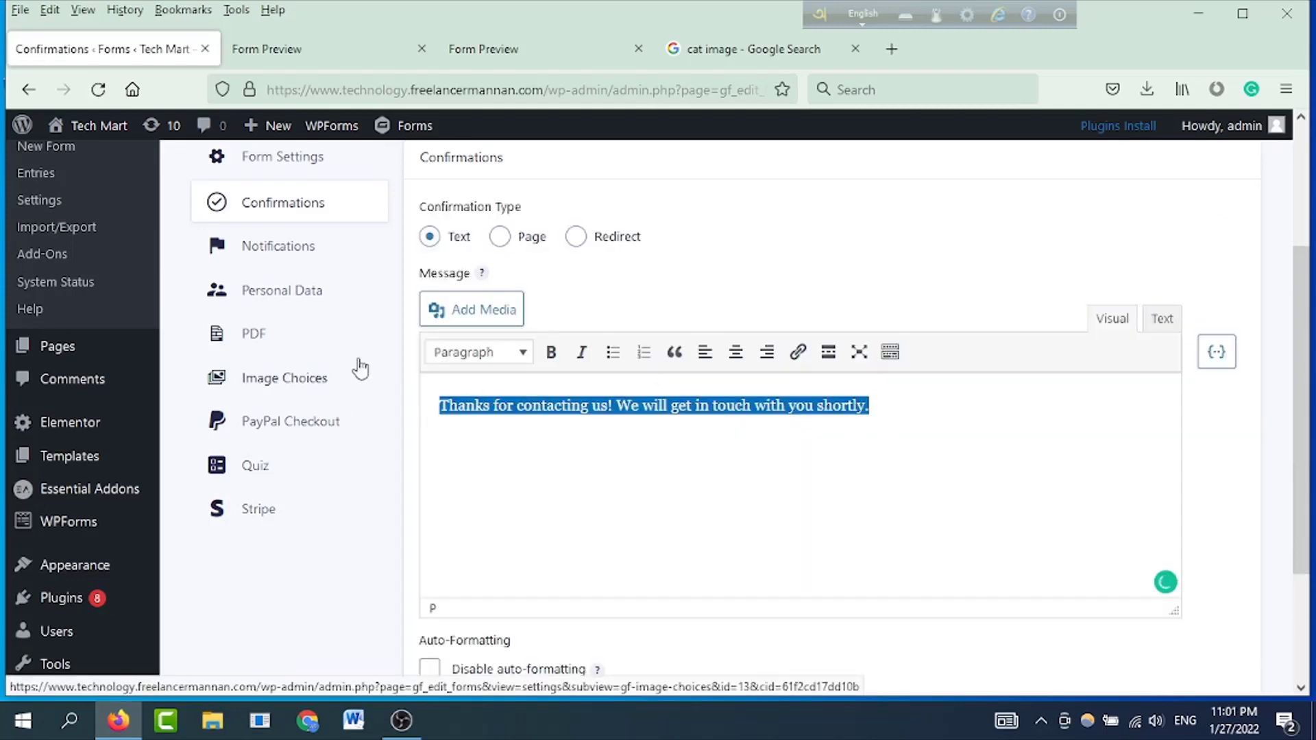
pyautogui.press('BackSpace')
# Step: Insert the merge tags {quiz_passfail}, {quiz_grade} and {quiz_score} into the confirmation message
pyautogui.click(1217, 354)
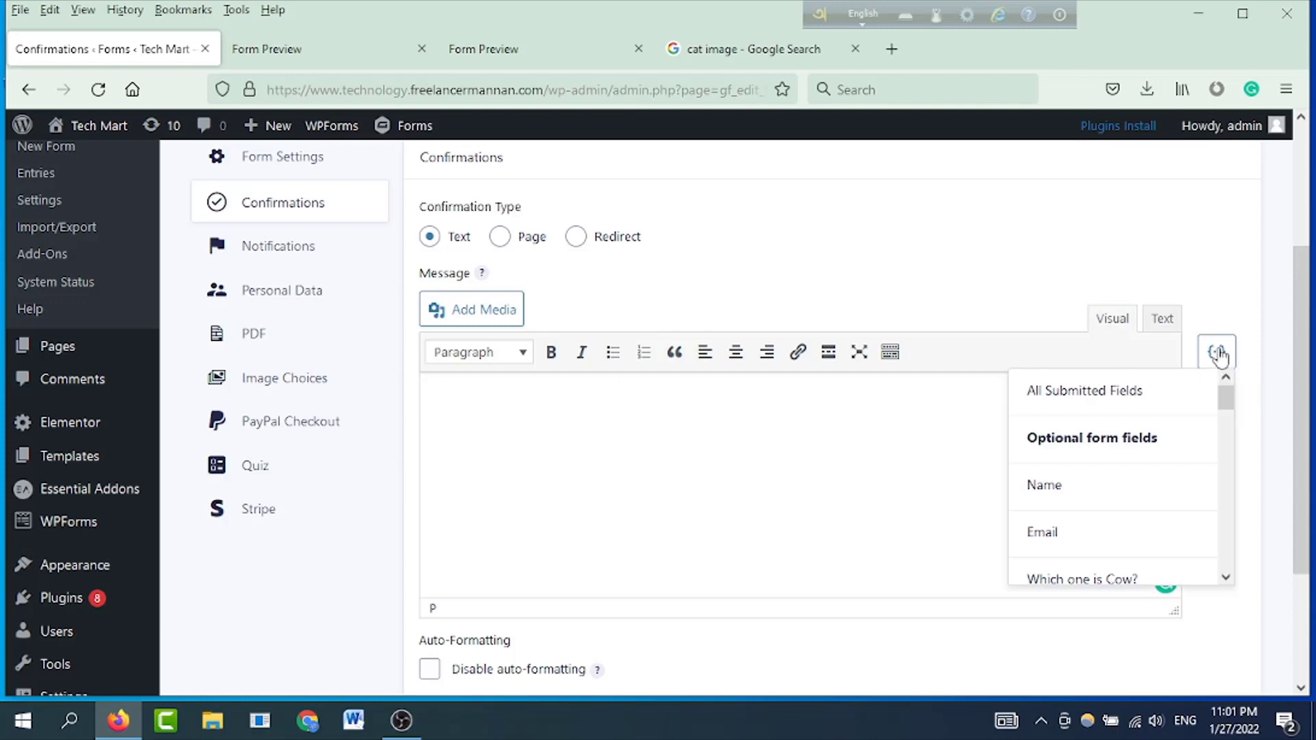
pyautogui.scroll(-3, 1136, 489)
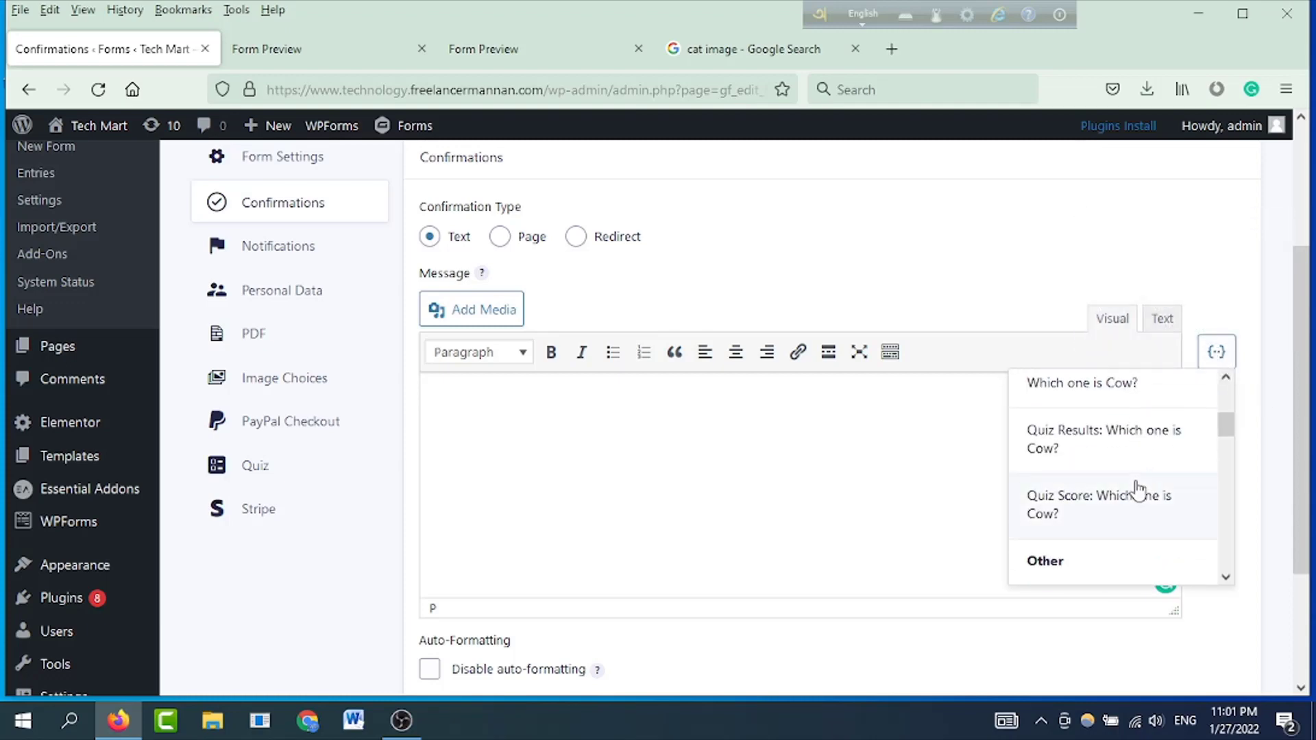
pyautogui.scroll(-4, 1137, 479)
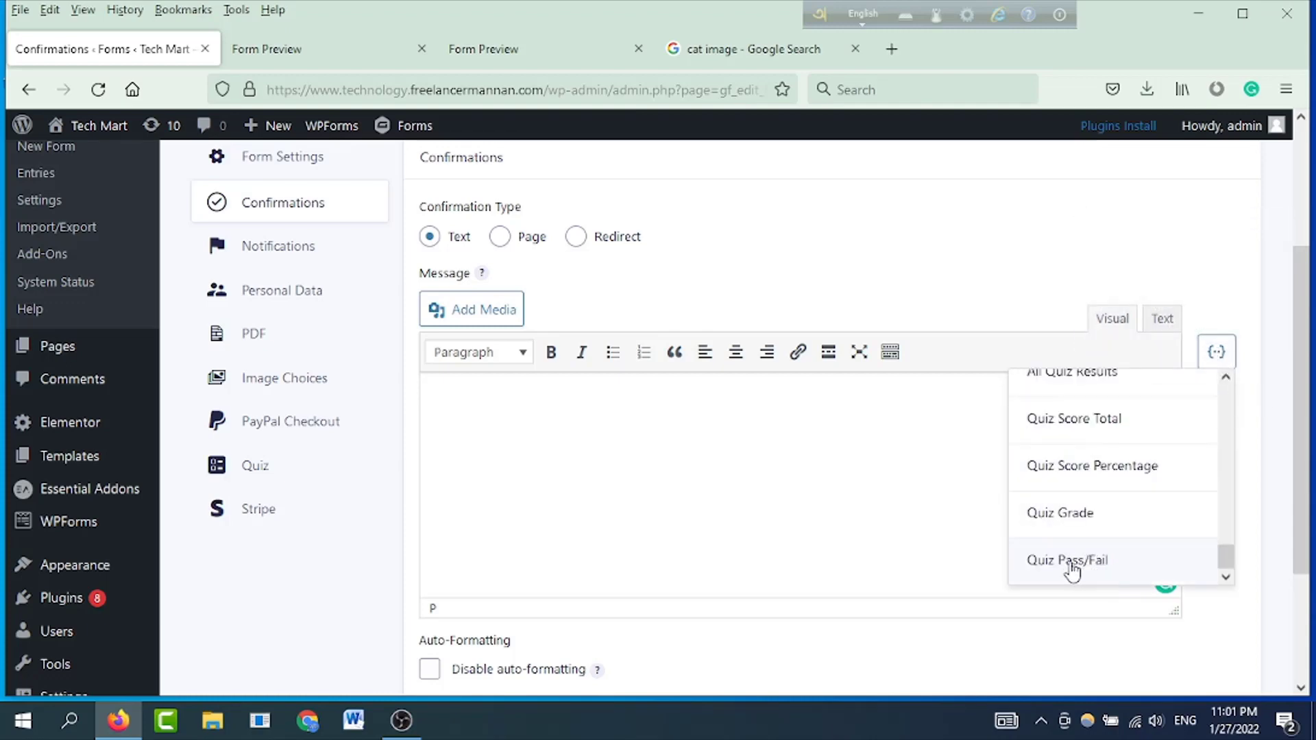
pyautogui.click(1080, 565)
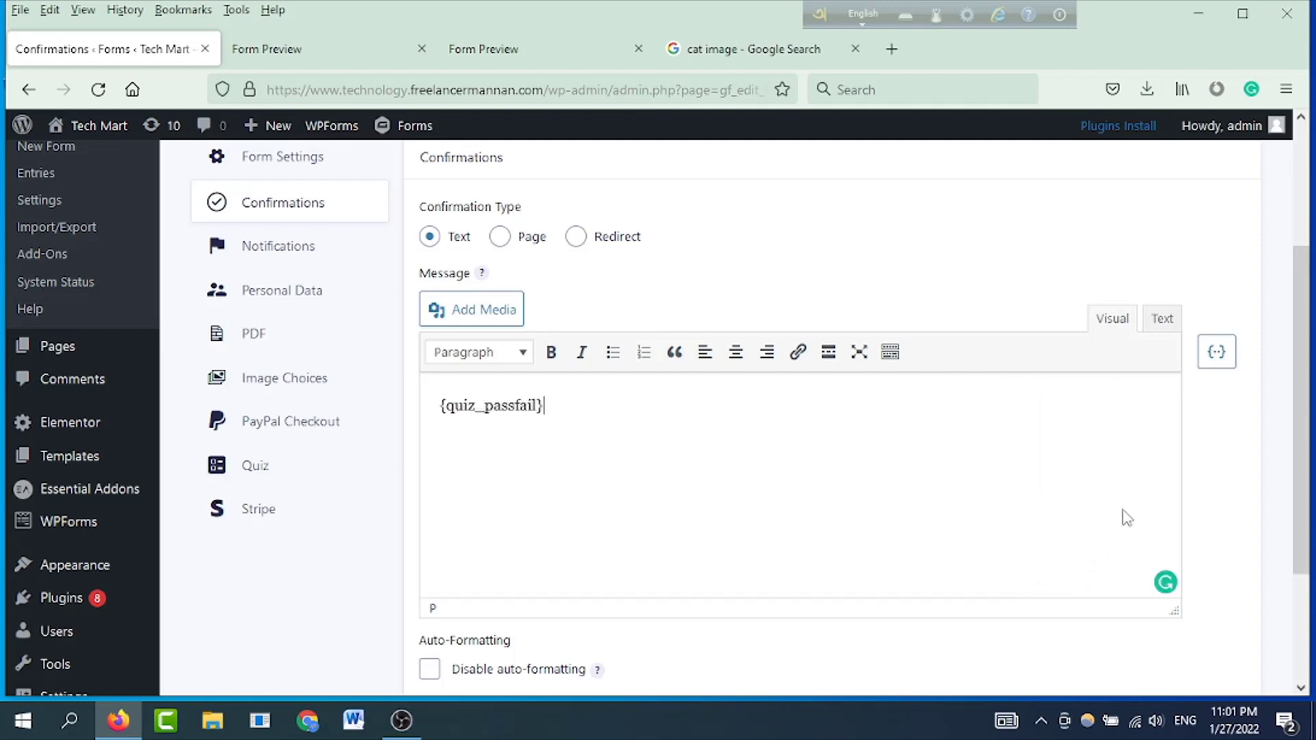
pyautogui.click(1225, 357)
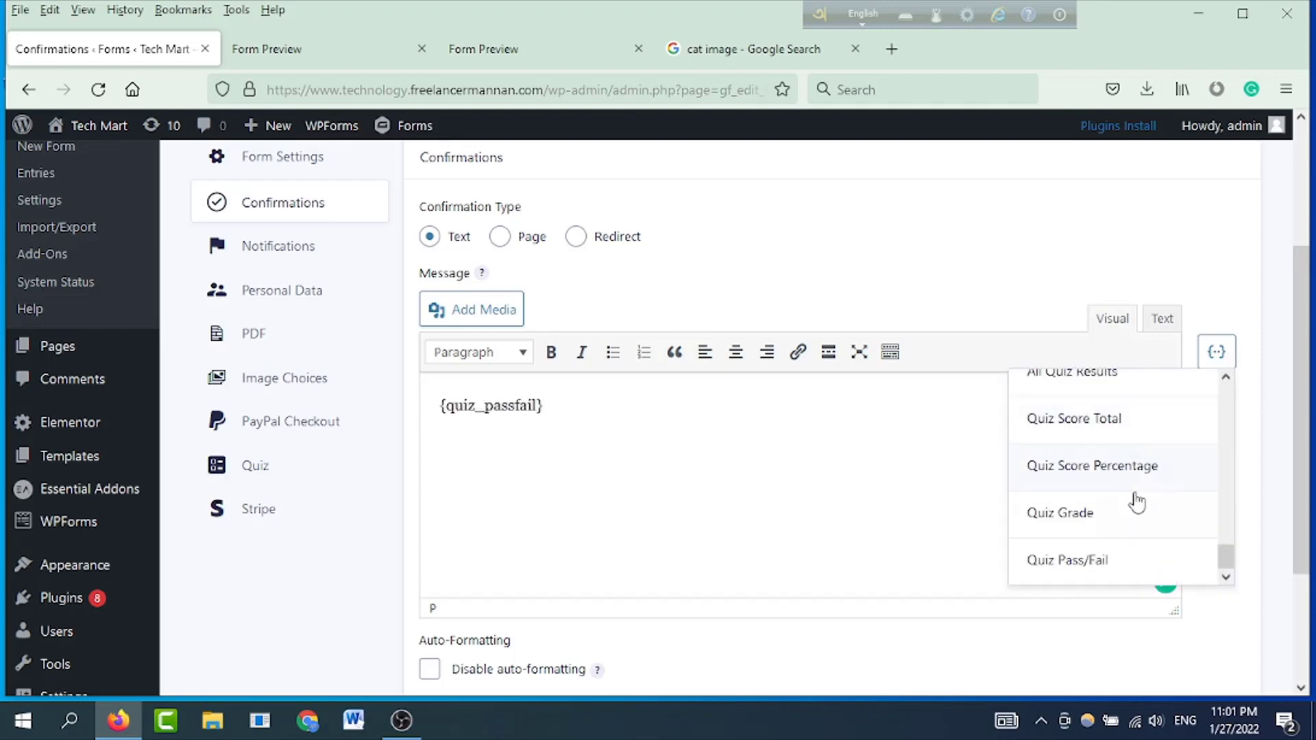
pyautogui.click(1087, 521)
pyautogui.click(1212, 352)
pyautogui.click(1090, 524)
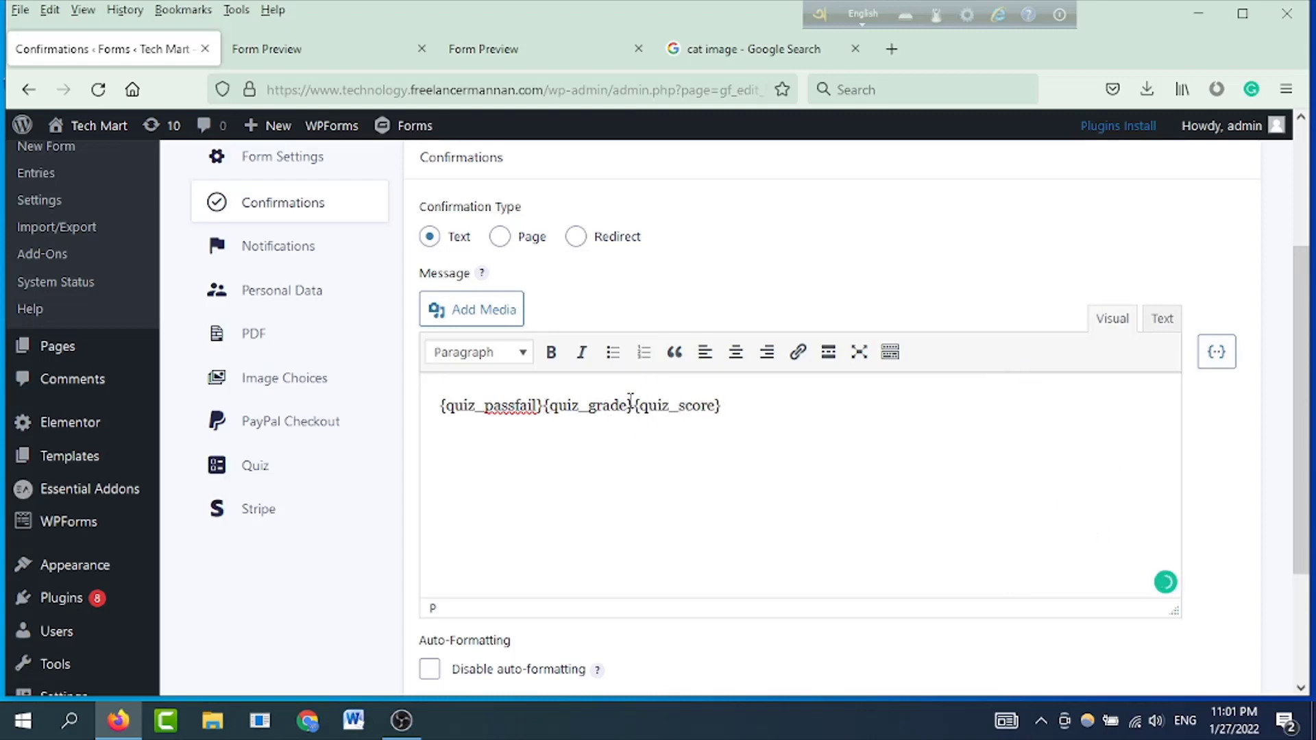
# Step: Put each of the three quiz merge tags in its own paragraph and save the confirmation
pyautogui.press('Return')
pyautogui.click(533, 450)
pyautogui.press('Return')
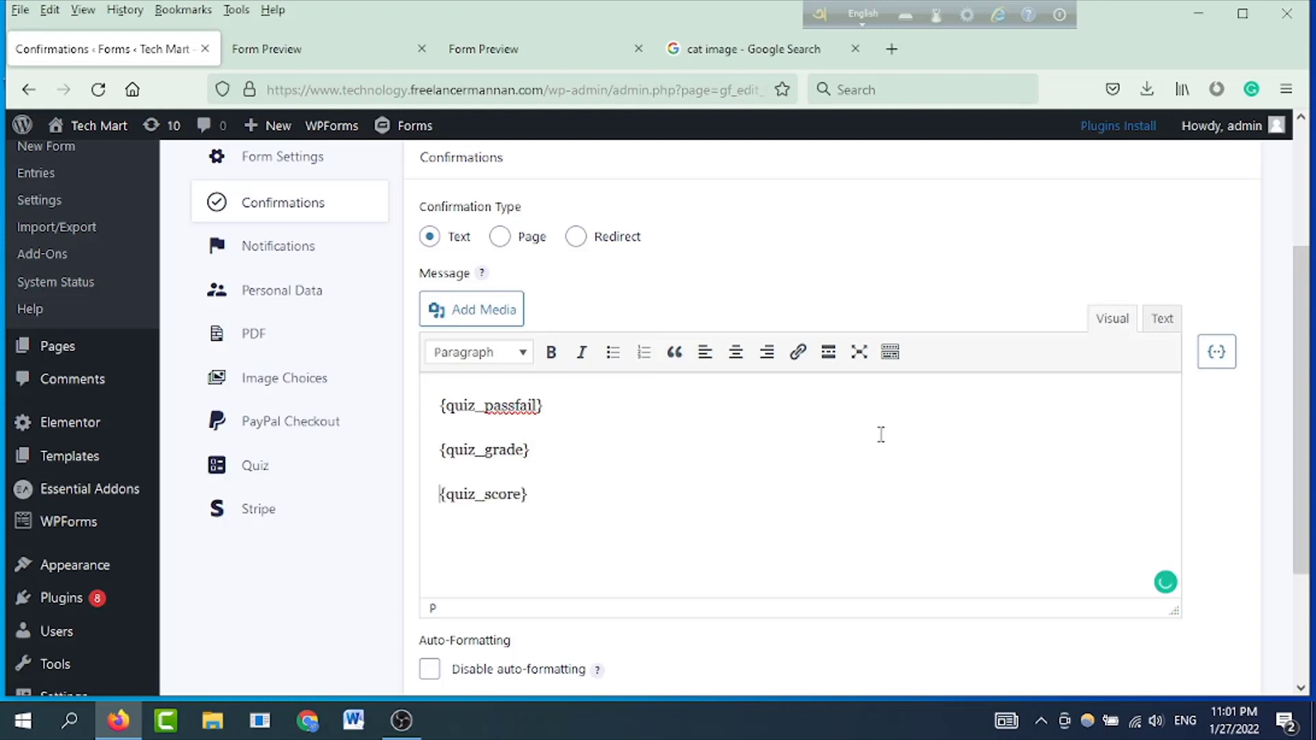
pyautogui.scroll(-3, 1014, 445)
pyautogui.click(494, 606)
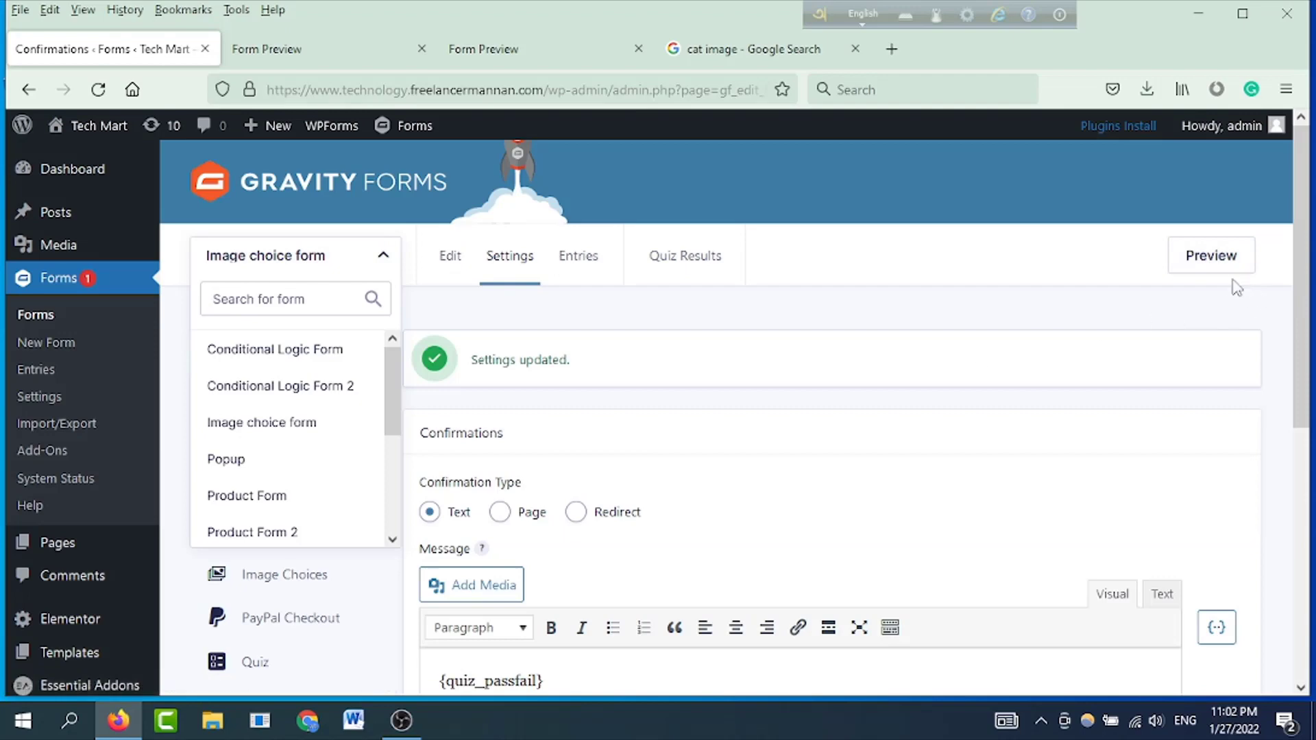
# Step: Preview the form and submit an entry with the name Test, a test e-mail address and the cow picture as the answer
pyautogui.click(1199, 264)
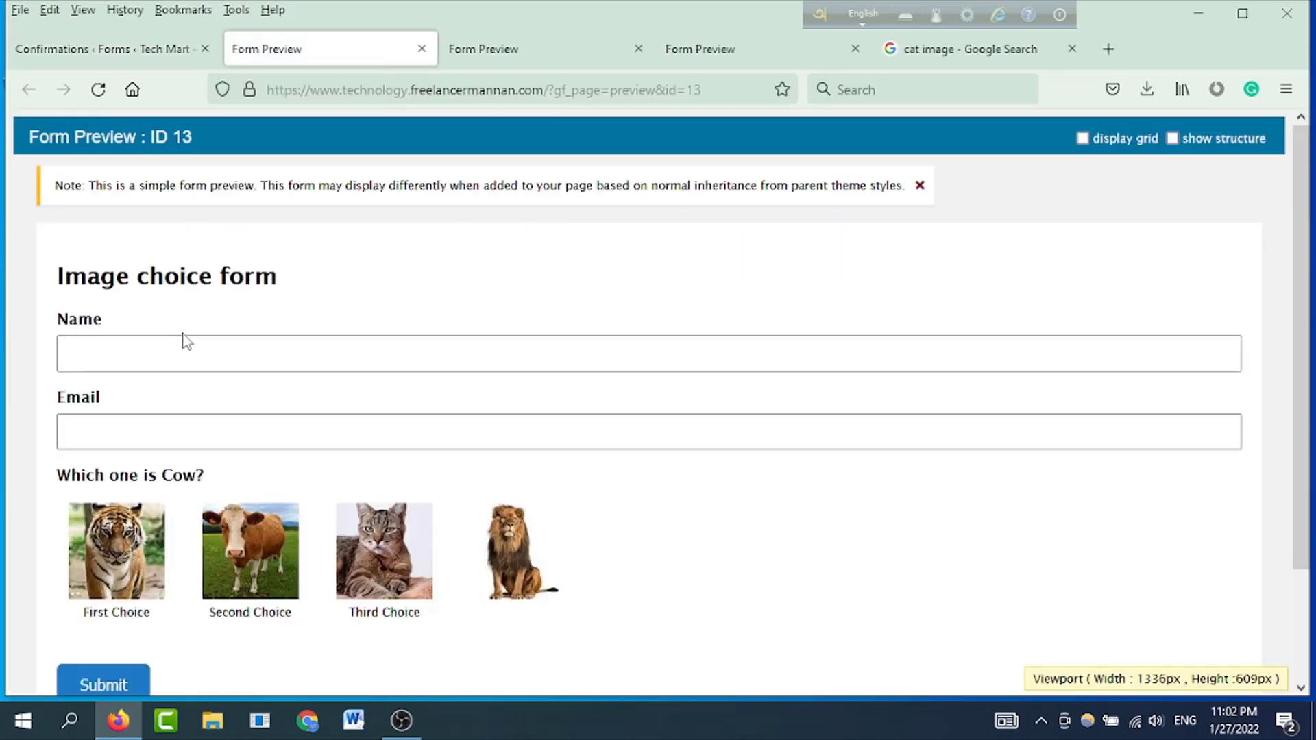
pyautogui.click(169, 350)
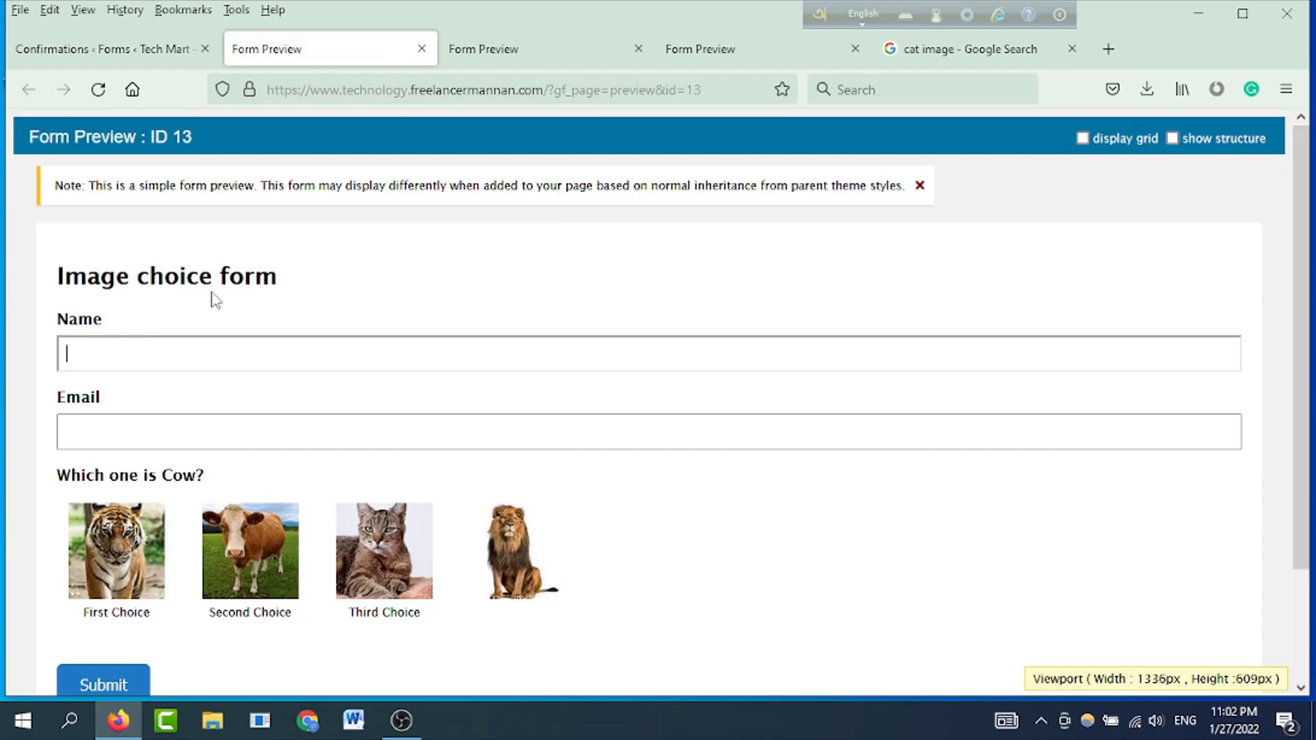
pyautogui.write('Test')
pyautogui.click(182, 421)
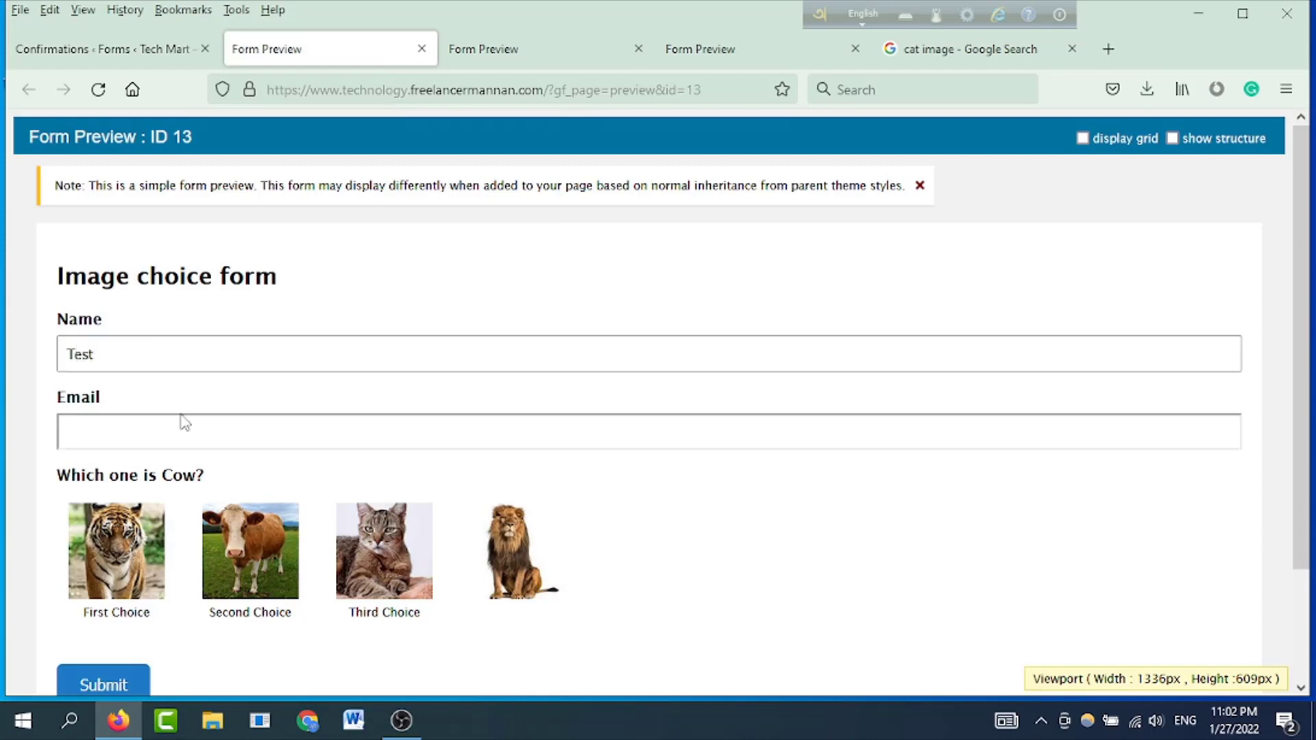
pyautogui.write('test')
pyautogui.press('Down')
pyautogui.press('Return')
pyautogui.scroll(-2, 637, 511)
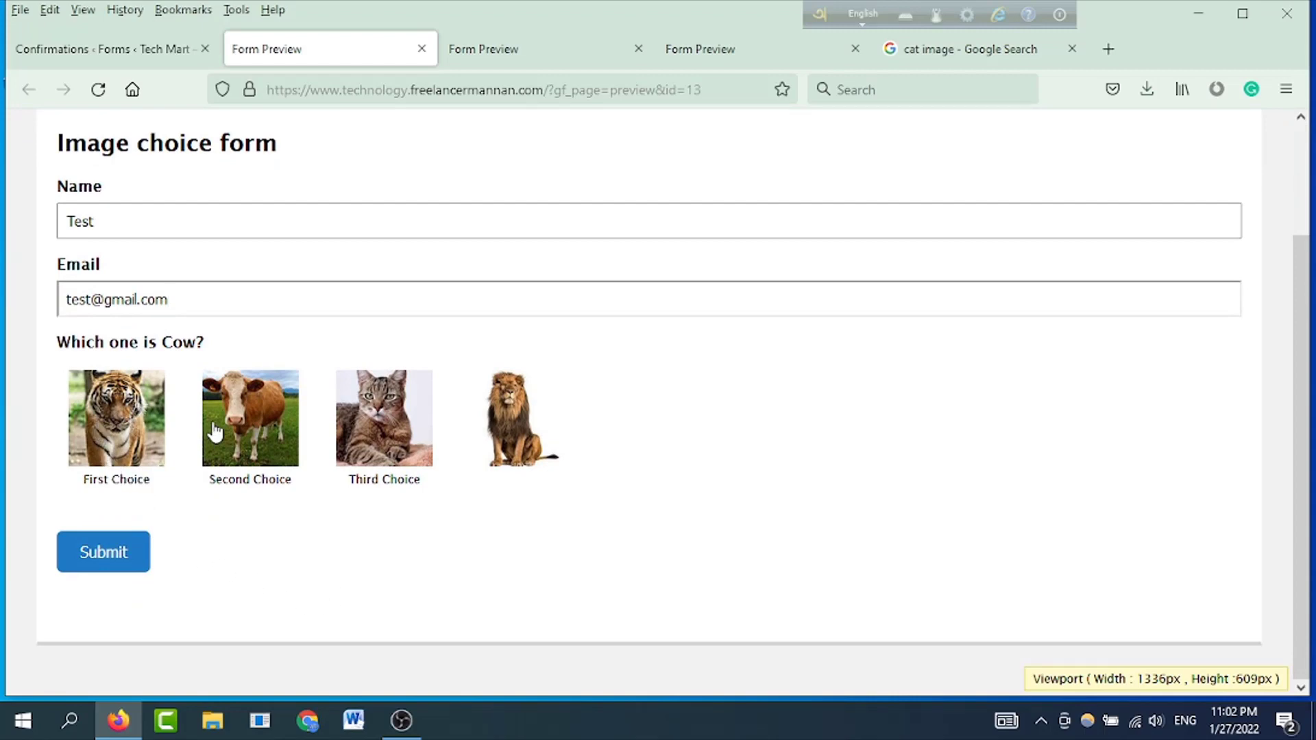
pyautogui.click(262, 439)
pyautogui.click(104, 553)
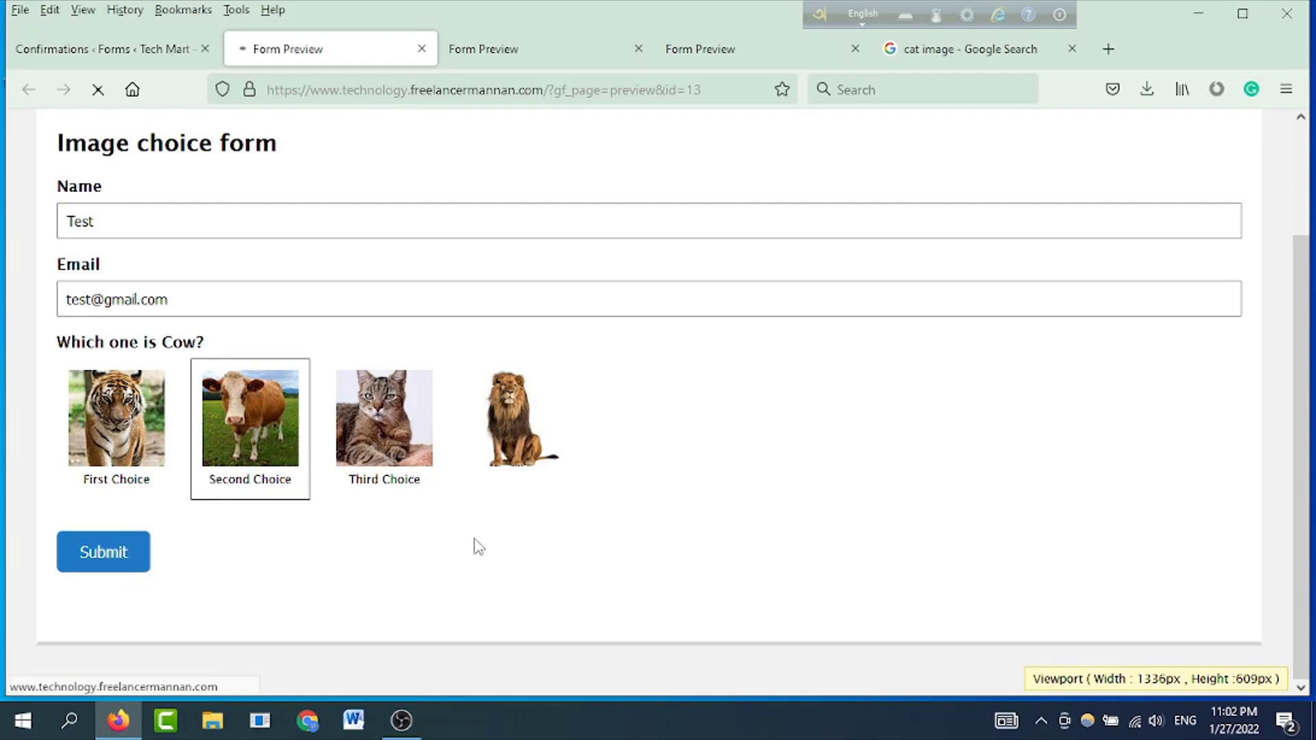